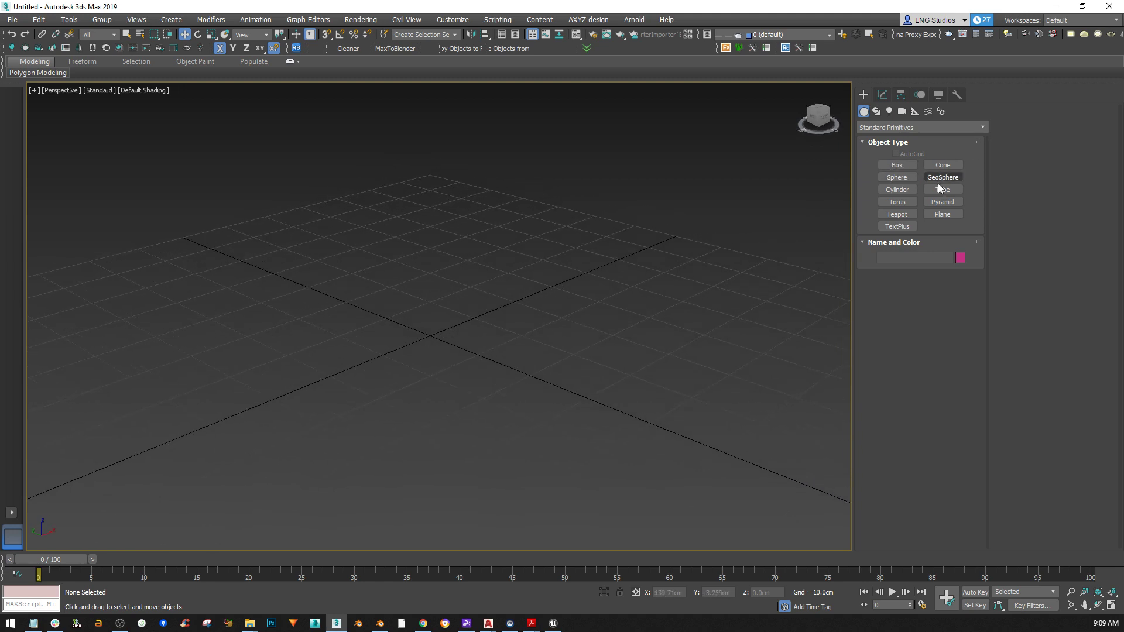
Create a cylinder at the grid origin with a radius of about 9.3 cm and a height of about 24.3 cm
left_click(896, 190)
middle_click_drag(522, 336, 527, 338)
left_click_drag(434, 335, 461, 358)
left_click(454, 196)
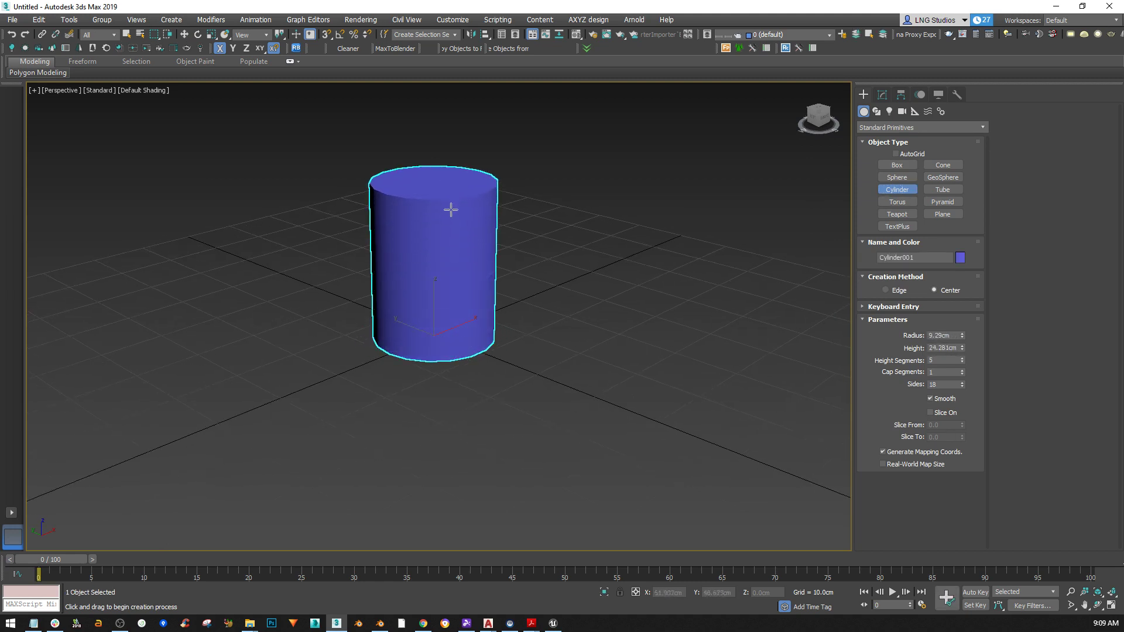
middle_click_drag(454, 195, 439, 321)
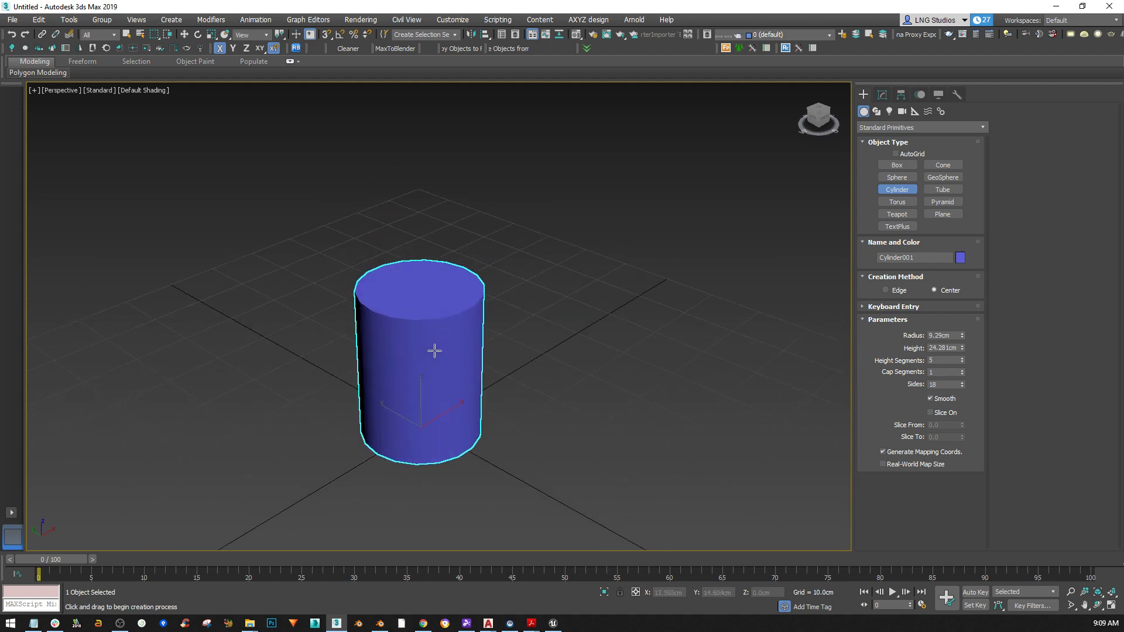
Convert the cylinder to an Editable Poly
middle_click_drag(434, 351, 457, 343, "alt")
middle_click_drag(442, 393, 487, 377)
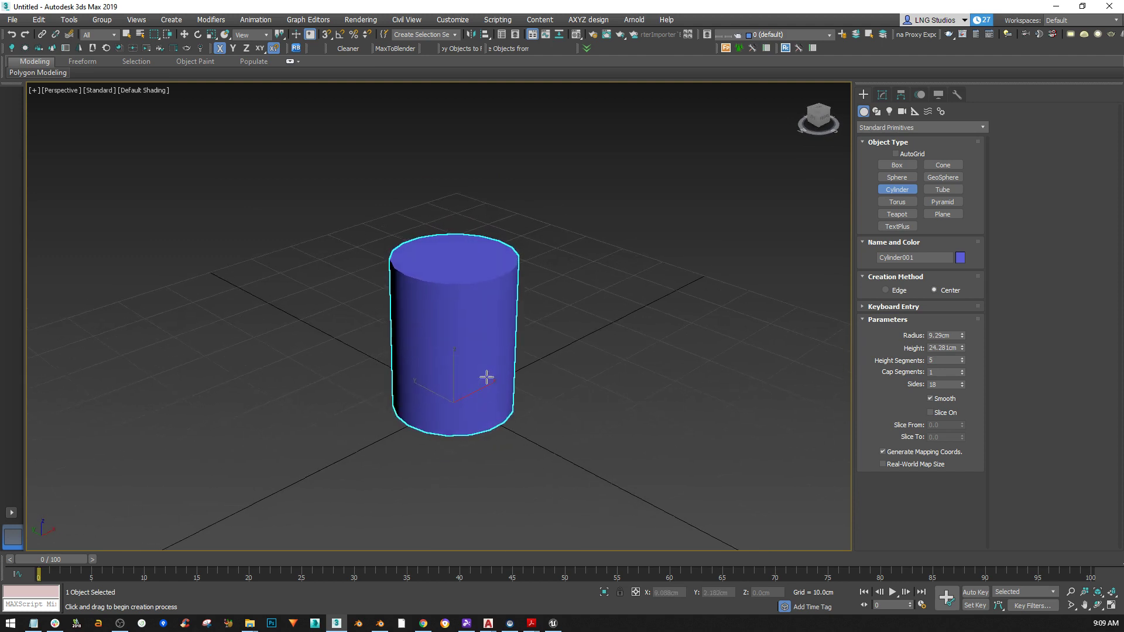
middle_click_drag(463, 292, 459, 315)
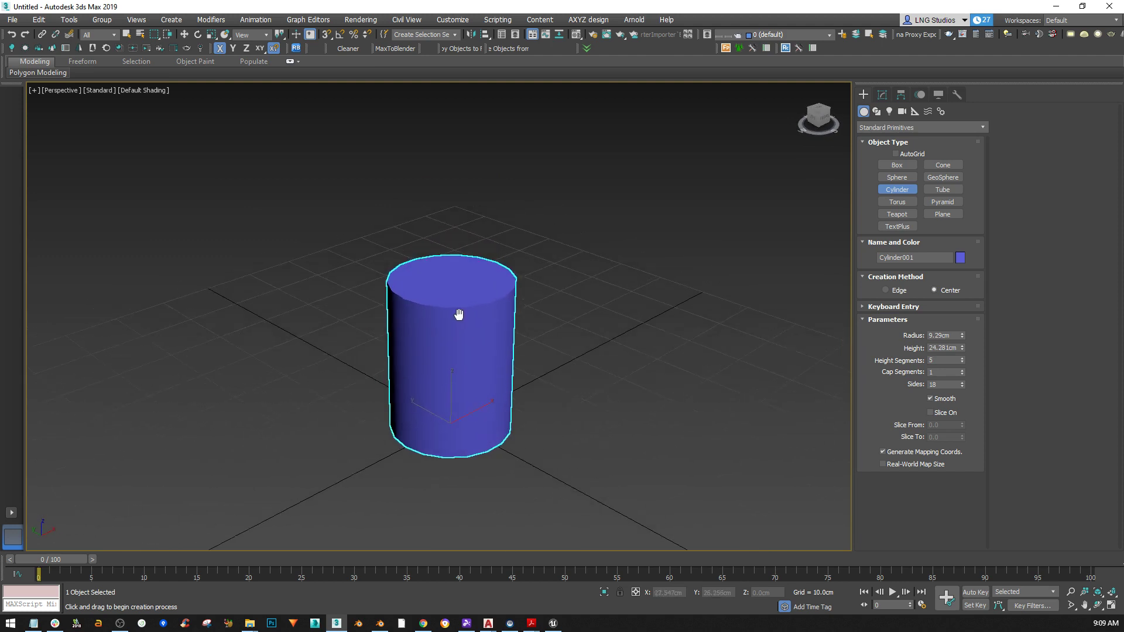
right_click(459, 315)
right_click(462, 319)
mouse_move(518, 441)
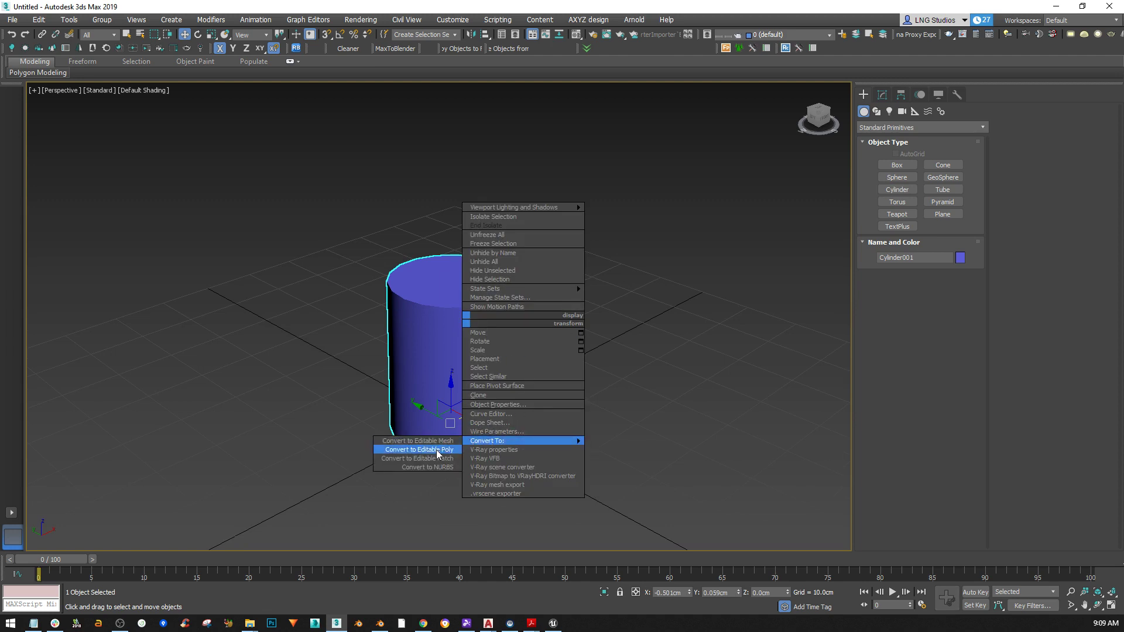
left_click(419, 450)
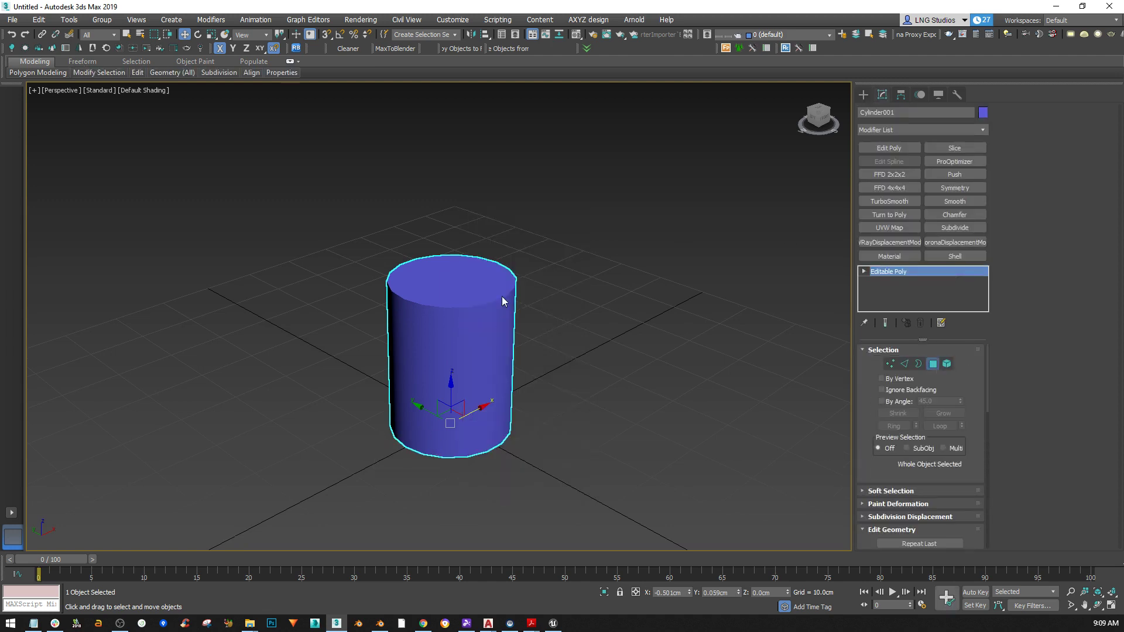
Select the cylinder's top cap polygon and inset it by 1.0 cm
left_click(469, 280)
scroll(466, 298, "up", 4)
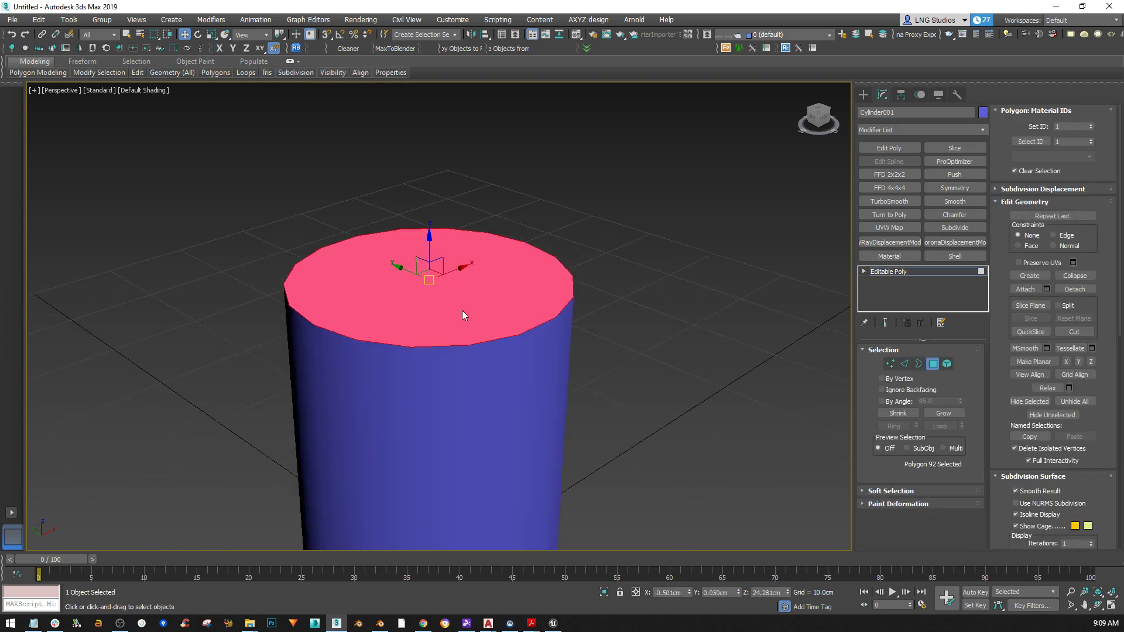
right_click(460, 308)
left_click(340, 366)
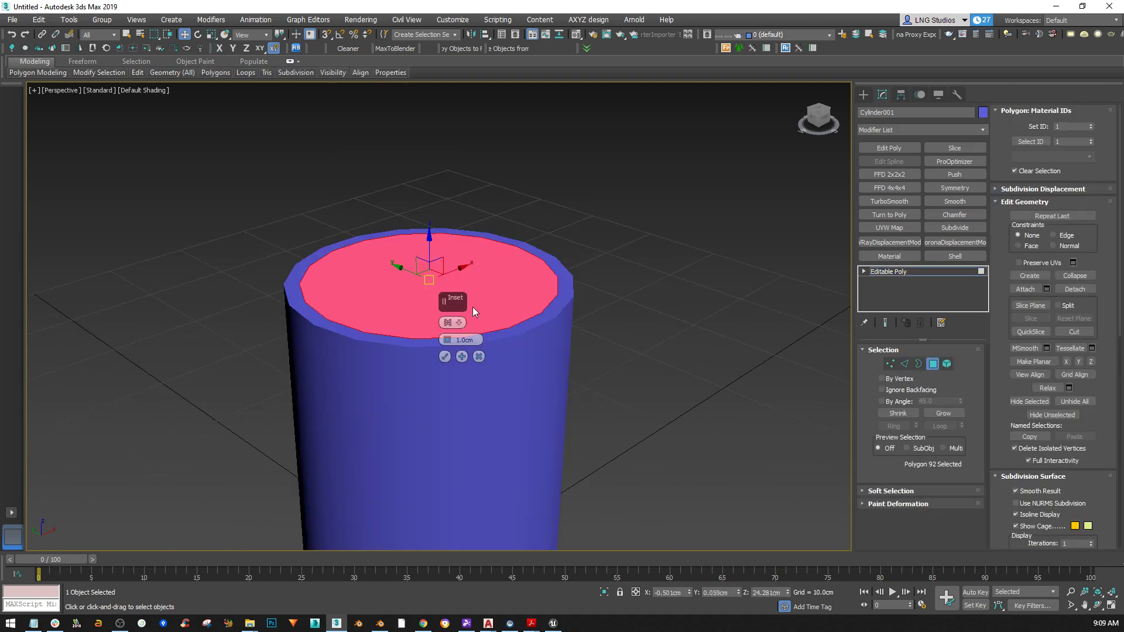
left_click(446, 357)
Extrude the inset top polygon upward by 10.0 cm
right_click(431, 317)
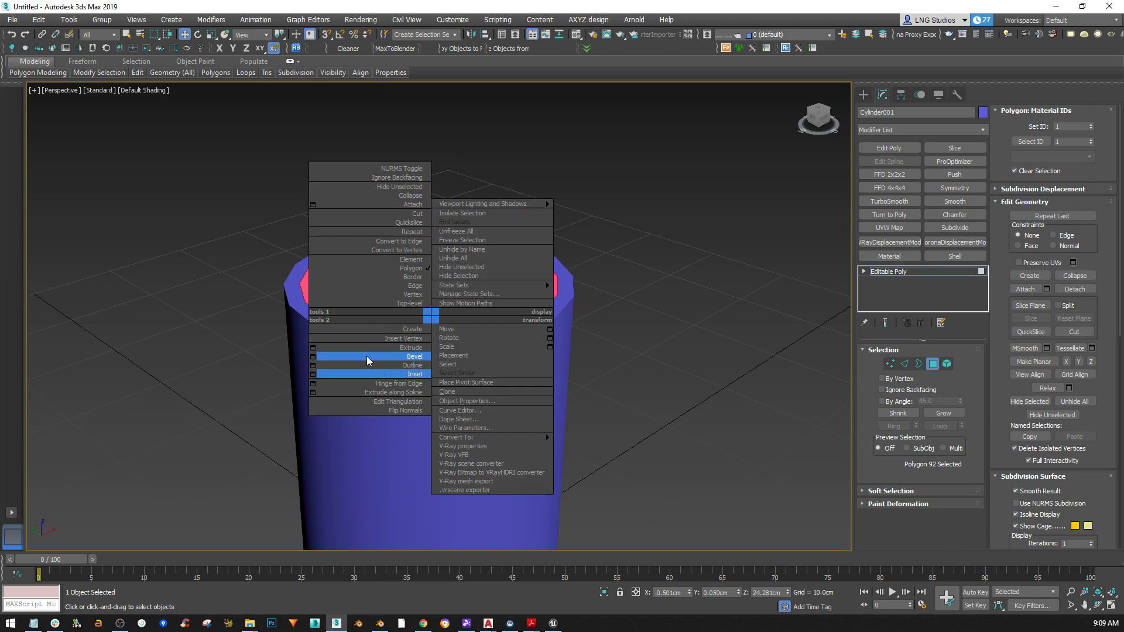
left_click(314, 348)
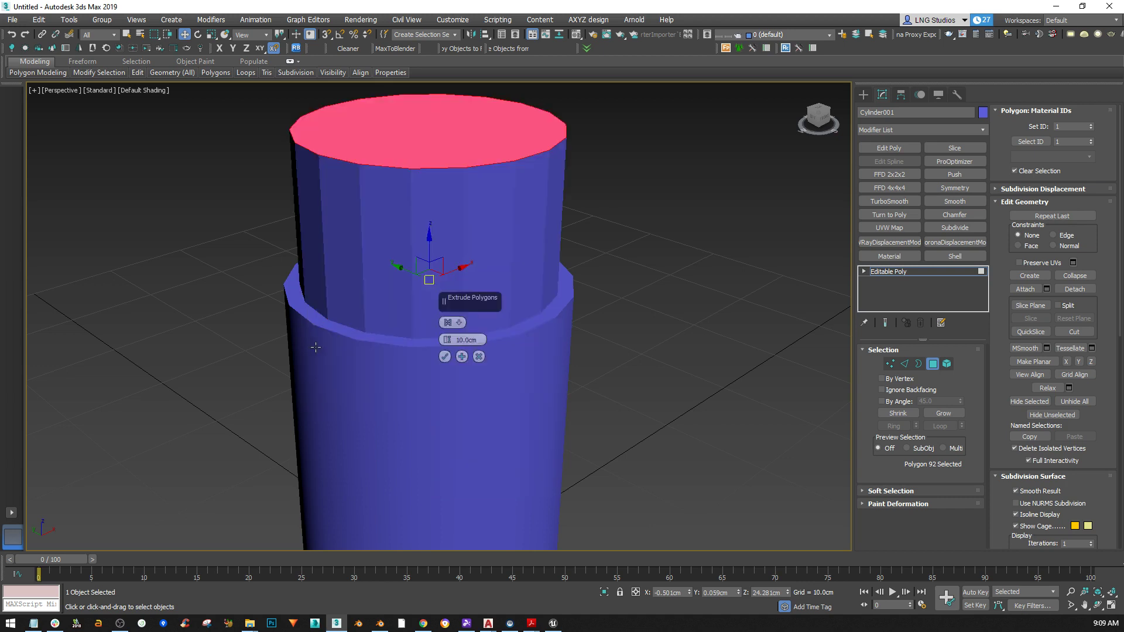
left_click(445, 355)
scroll(445, 355, "down", 5)
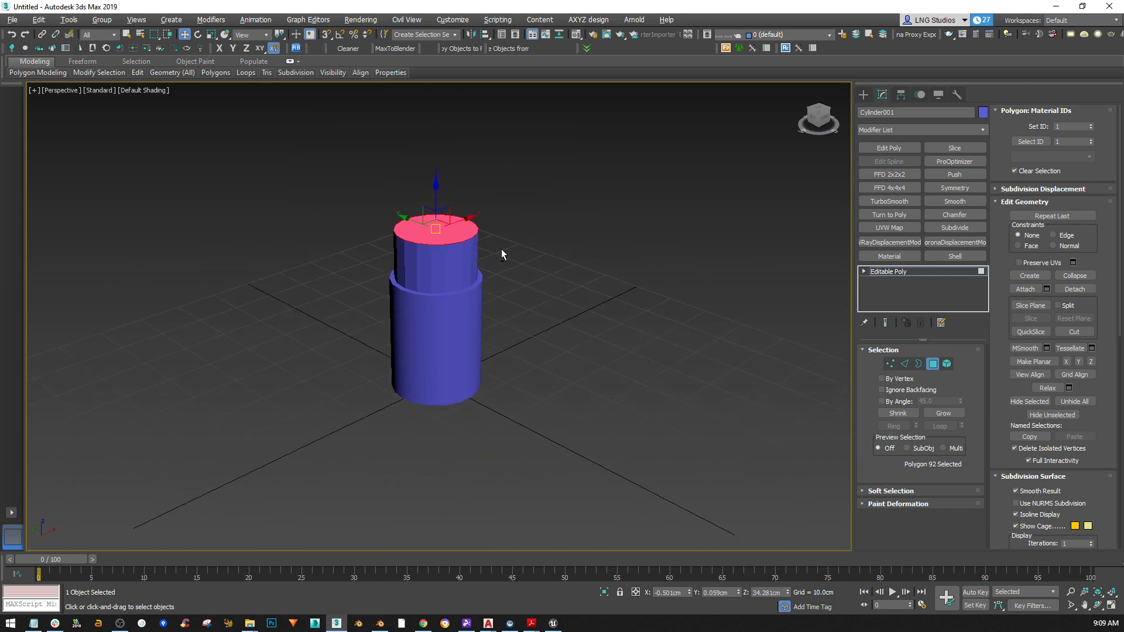
Examine from several angles how the shading of the extruded upper section compares with the cylinder body below it
middle_click_drag(484, 228, 464, 214, "alt")
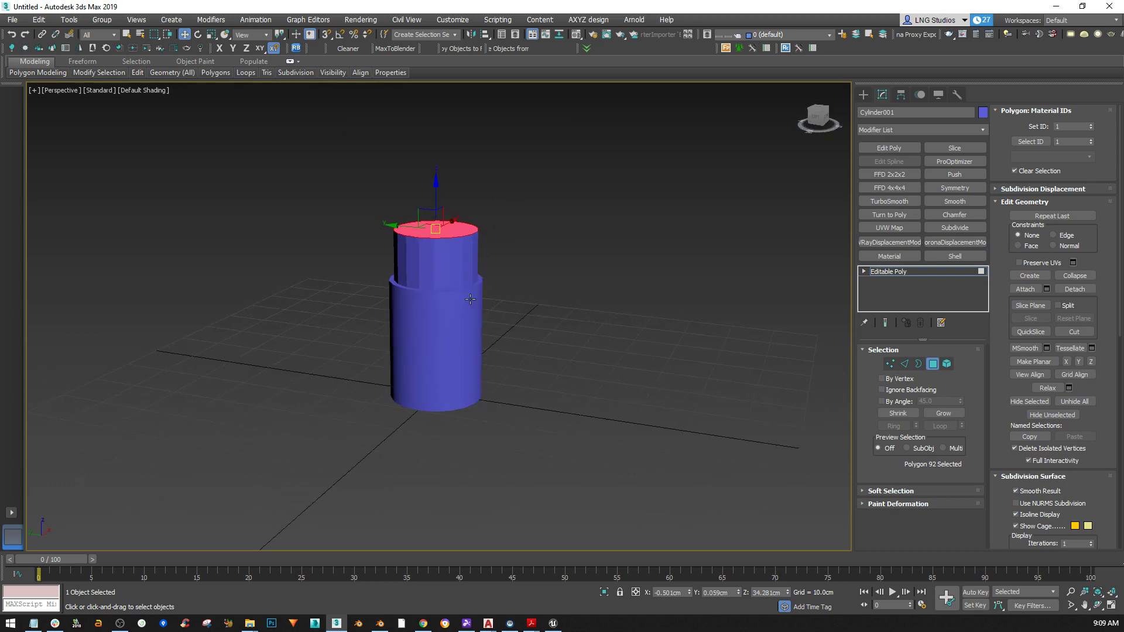
middle_click_drag(471, 304, 437, 329, "alt")
middle_click_drag(417, 290, 421, 297)
scroll(421, 296, "up", 4)
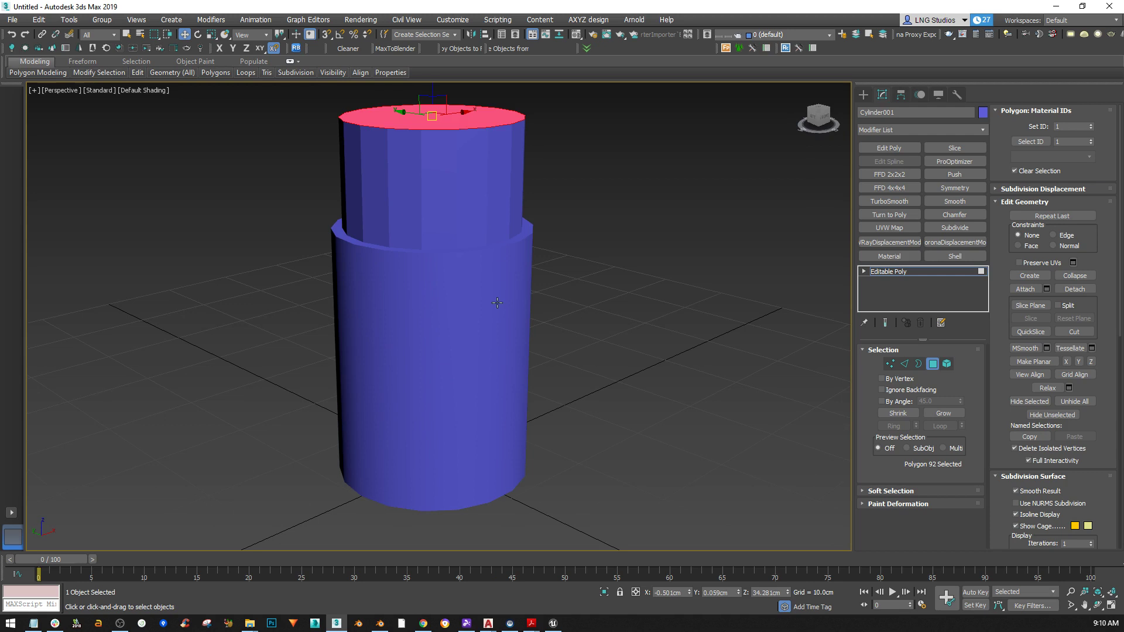
key("F4")
key("F4")
middle_click_drag(502, 271, 482, 317, "alt")
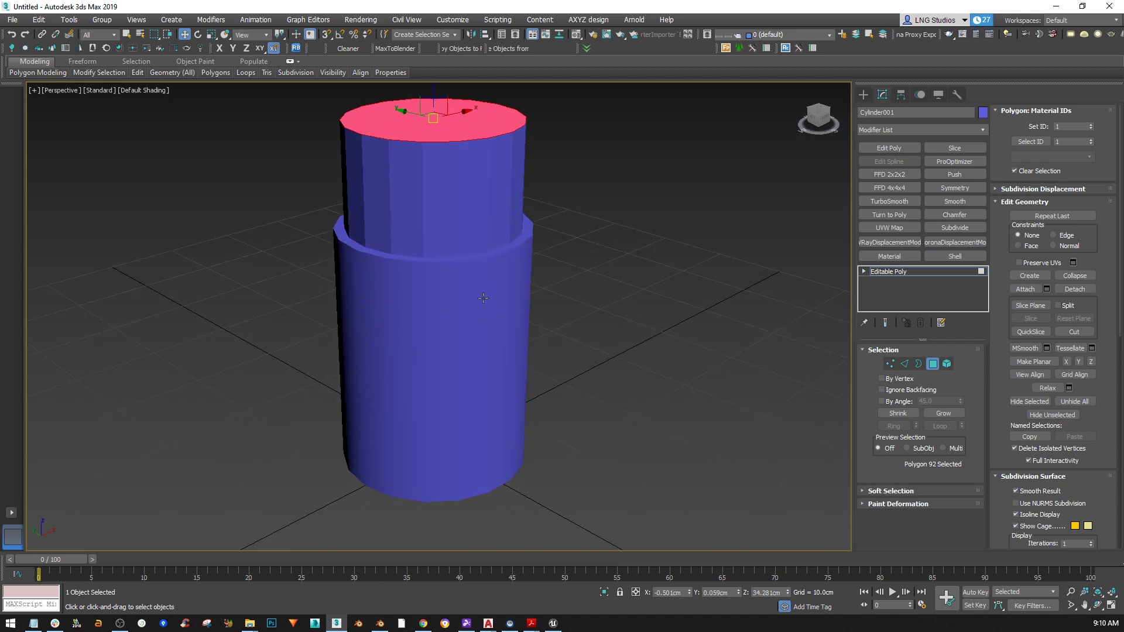
middle_click_drag(439, 183, 477, 245)
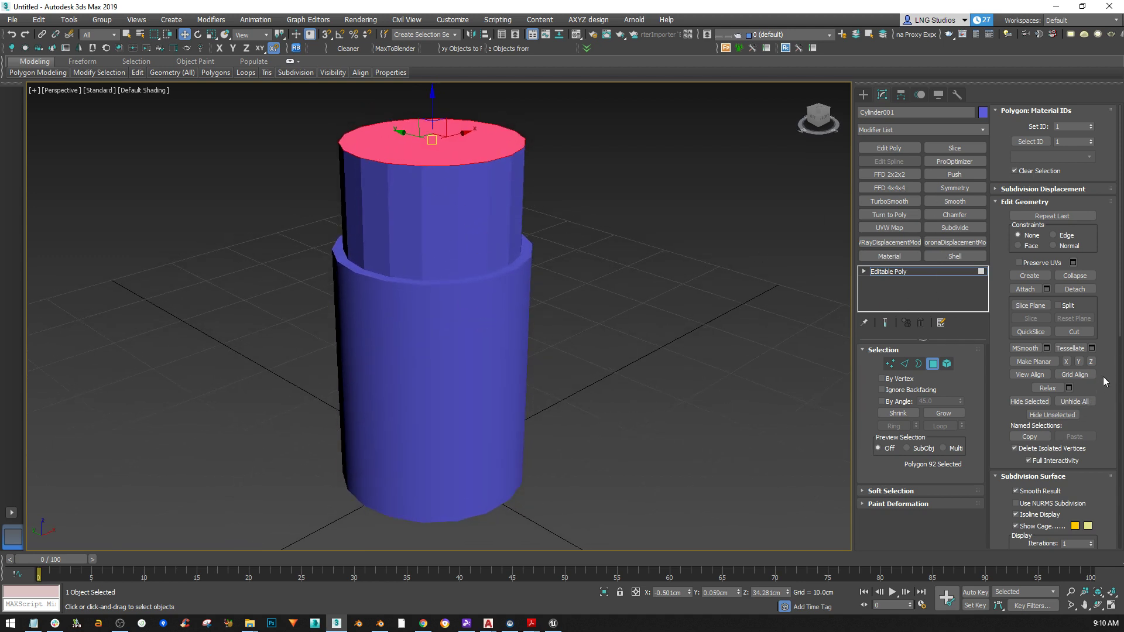
Select the polygons around the extruded upper section and apply Auto Smooth with a 45.0 threshold in the smoothing groups settings
left_click_drag(1099, 264, 1093, 78)
scroll(1072, 245, "down", 4)
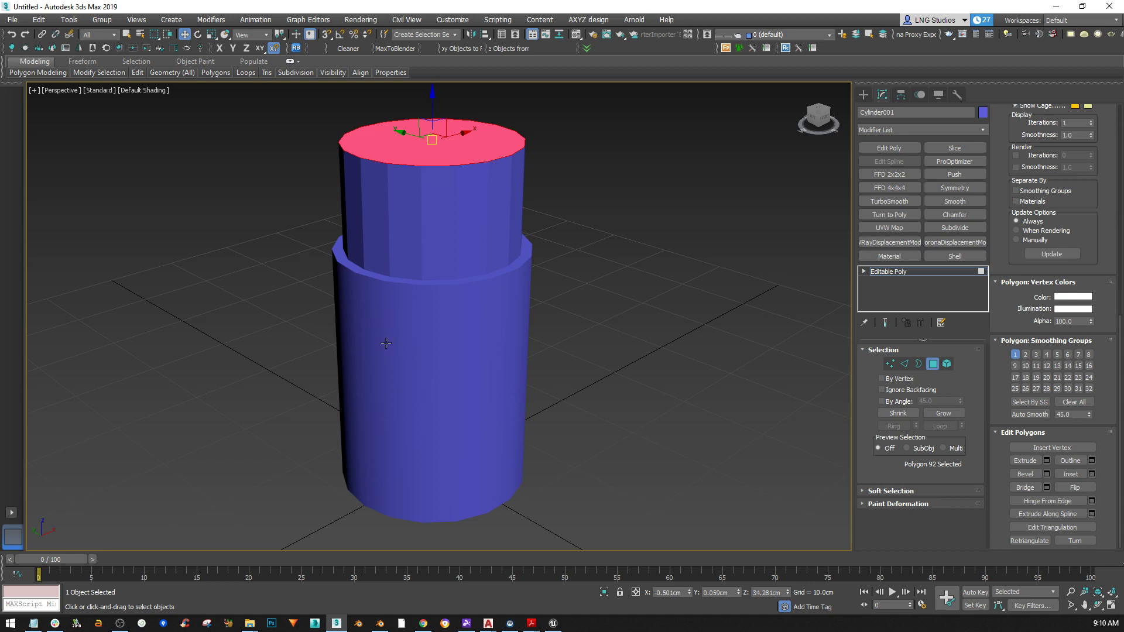
middle_click_drag(479, 340, 473, 346)
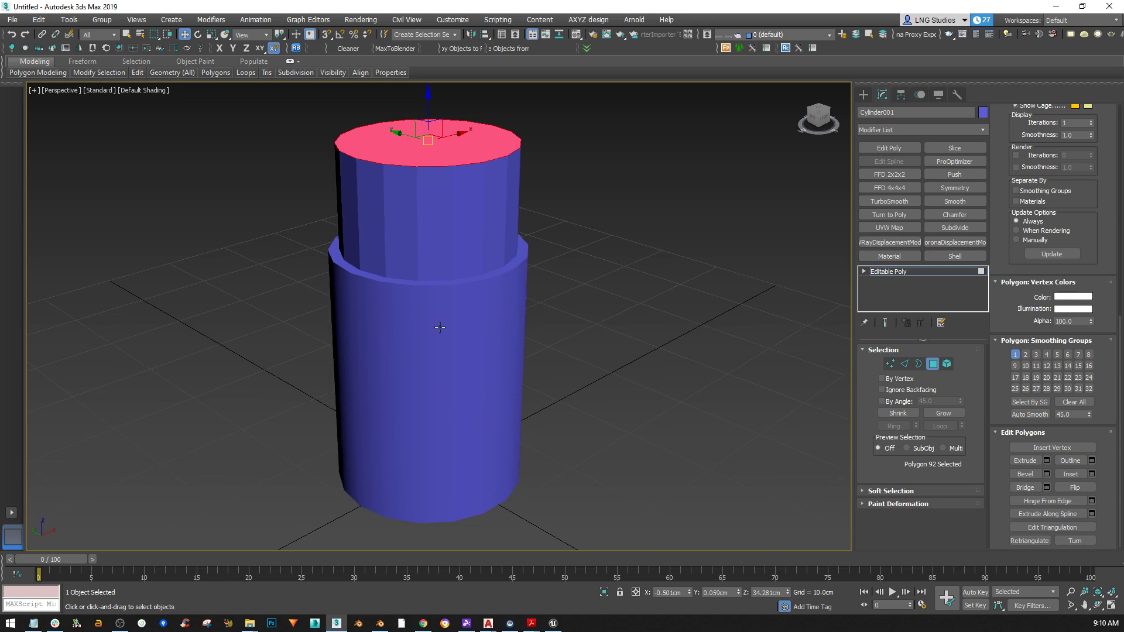
mouse_move(440, 326)
middle_mouse_down()
mouse_move(424, 346)
mouse_move(399, 324)
mouse_move(483, 316)
mouse_move(431, 322)
mouse_move(432, 336)
middle_mouse_up()
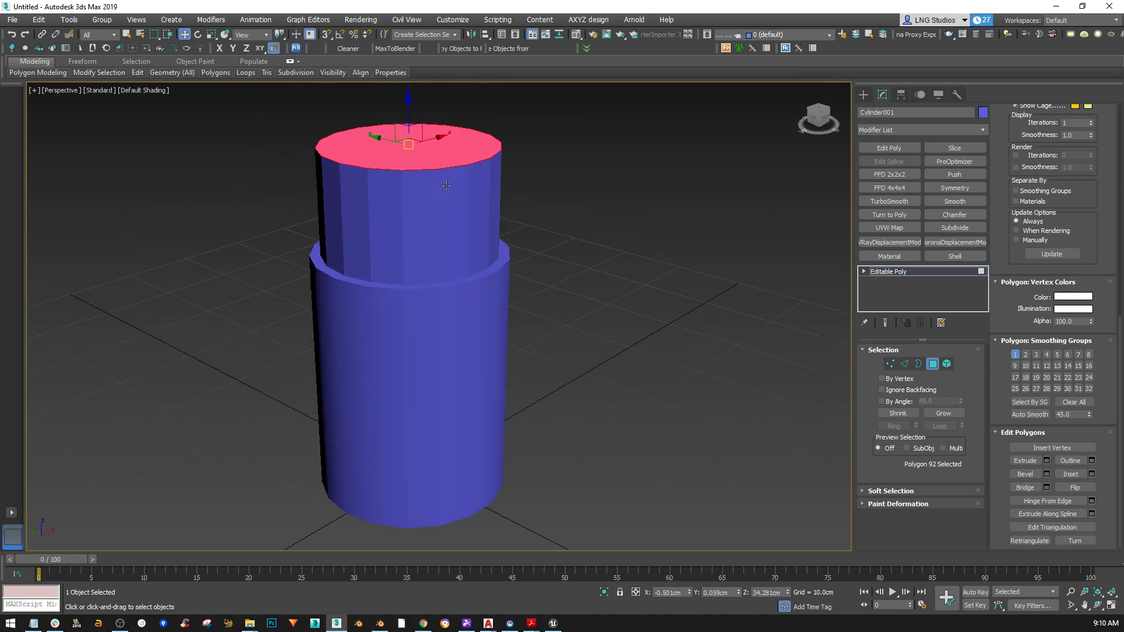
middle_click_drag(416, 180, 450, 300, "alt")
middle_click_drag(484, 239, 515, 235, "alt")
left_click_drag(539, 226, 285, 280)
middle_click_drag(369, 262, 695, 314, "alt")
left_click(1034, 415)
middle_click_drag(595, 351, 441, 371, "alt")
Select one side polygon just below the step and inspect its smoothing group and the surrounding shading
left_click(477, 381)
scroll(445, 379, "down", 3)
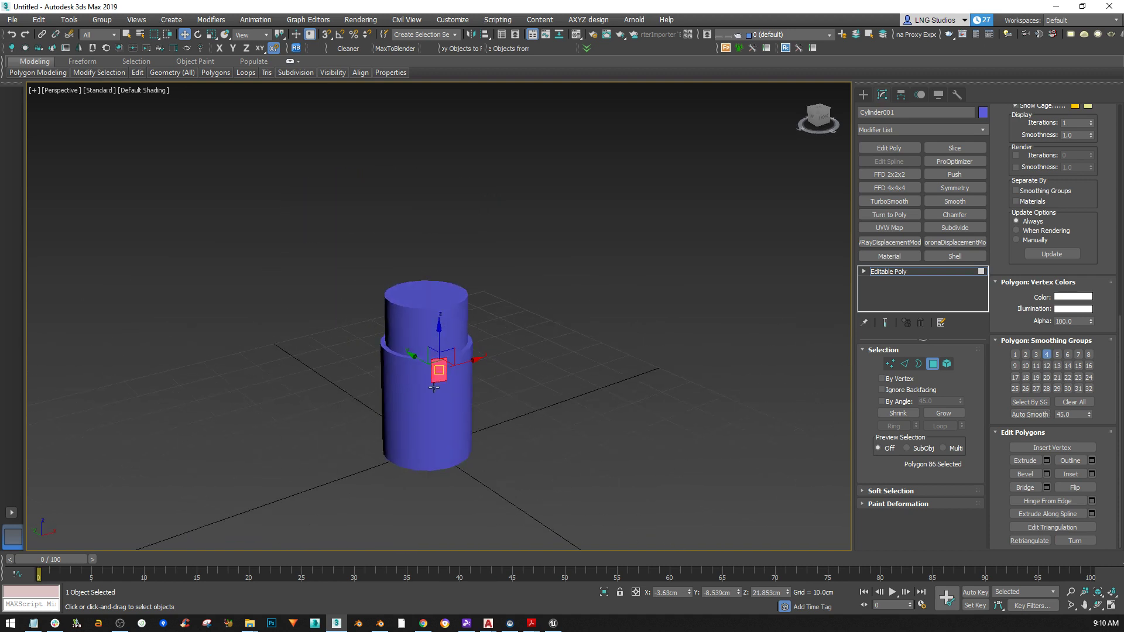
scroll(444, 375, "up", 5)
scroll(439, 322, "down", 4)
scroll(458, 334, "up", 1)
middle_click_drag(458, 334, 556, 324, "alt")
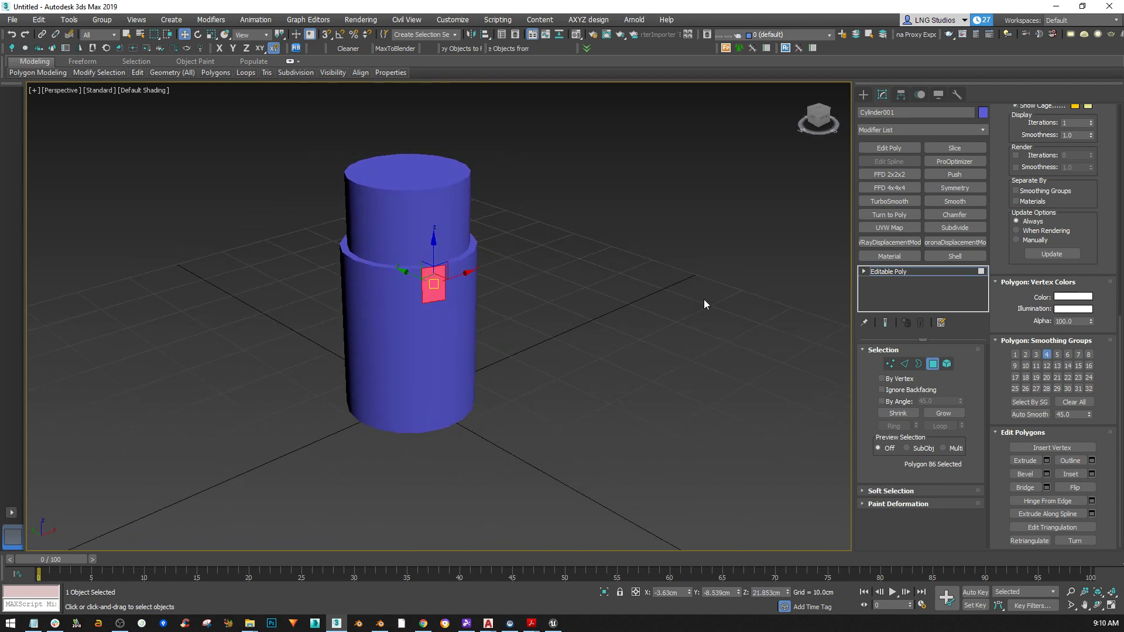
Leave polygon editing and add a Smooth modifier to the whole object with Auto Smooth on and a threshold of 45.0
left_click(932, 363)
middle_click_drag(417, 203, 406, 234)
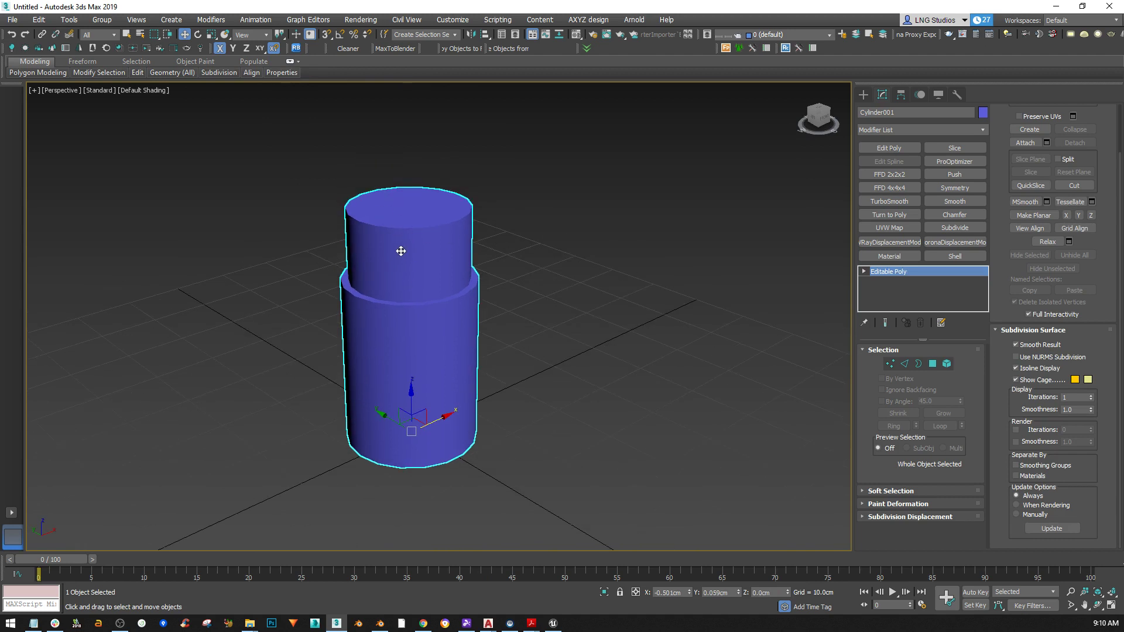
middle_click_drag(413, 268, 413, 266)
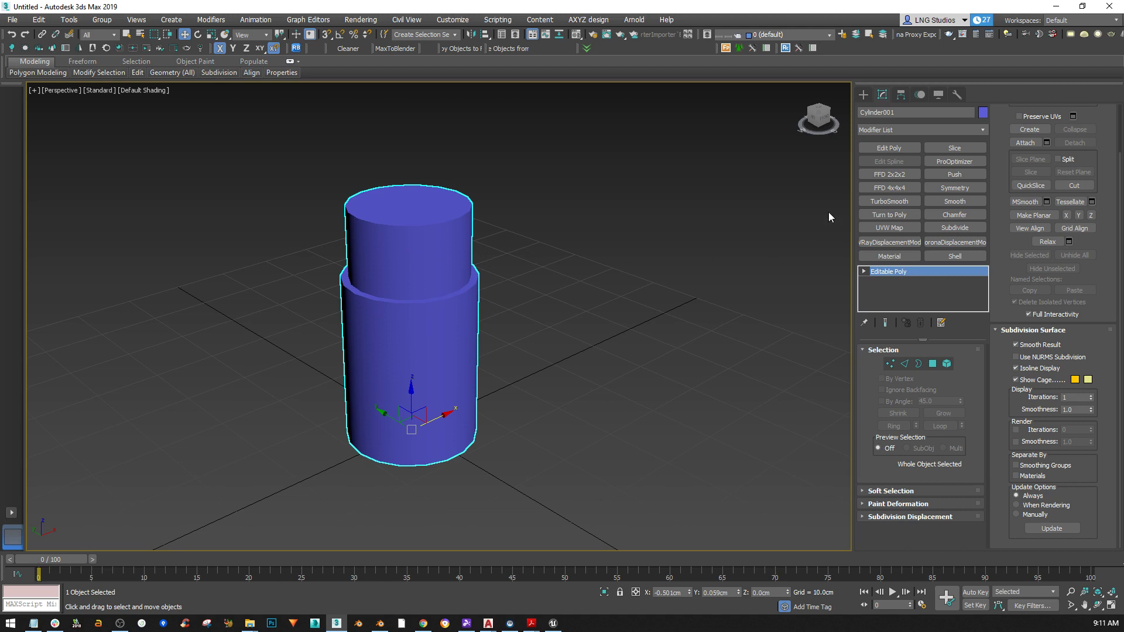
left_click(954, 201)
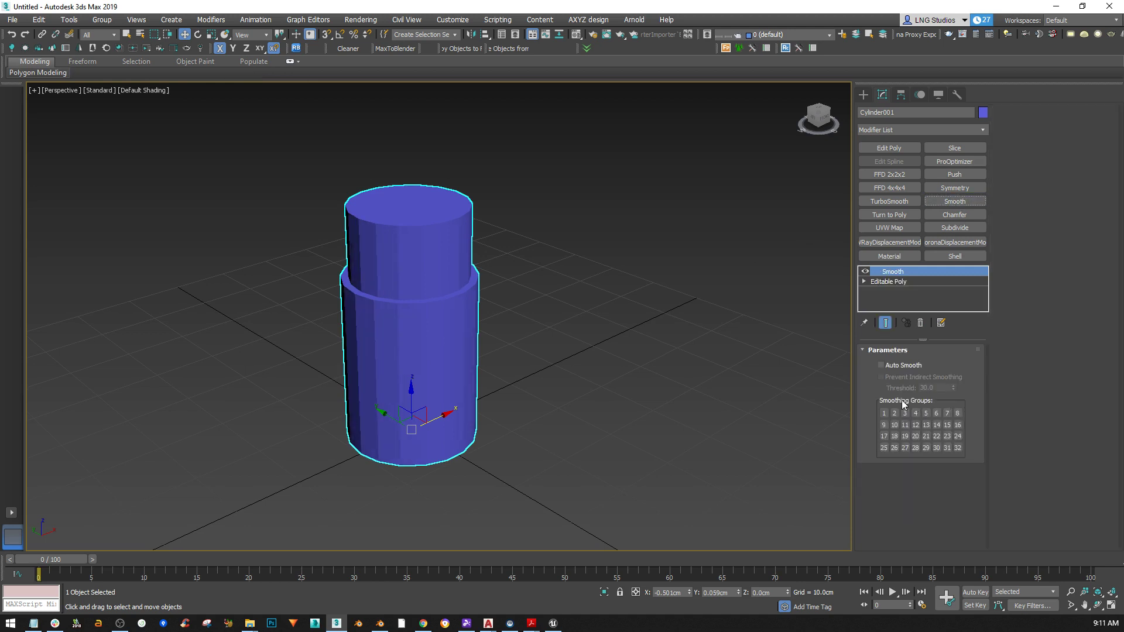
left_click(883, 367)
left_click_drag(927, 388, 918, 388)
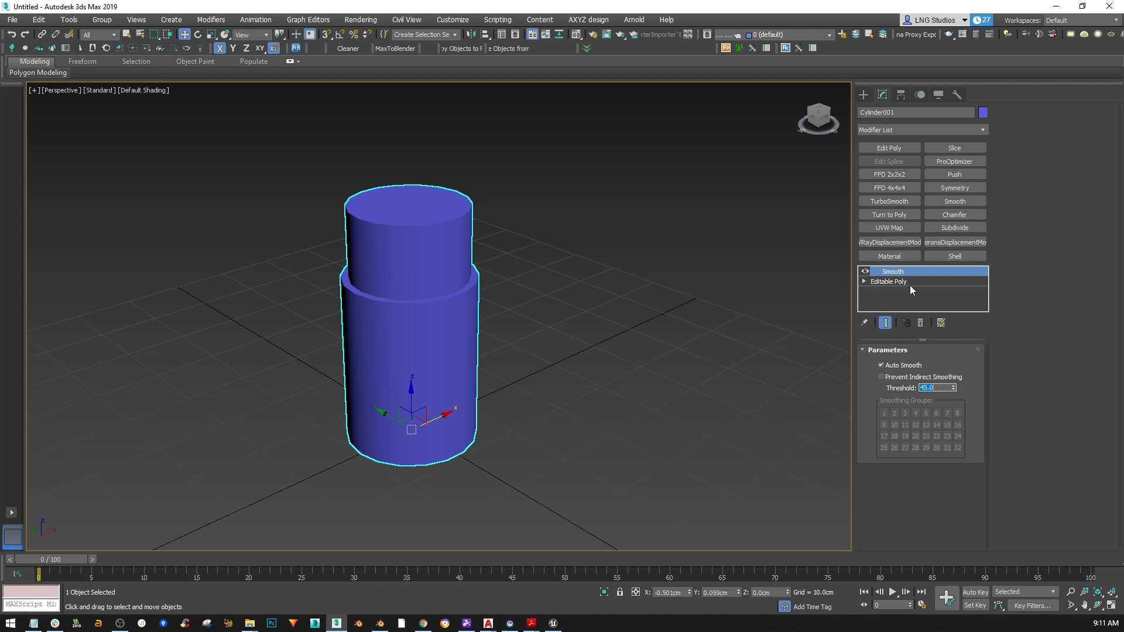
Return to the Editable Poly level beneath the Smooth modifier and inset the top cap polygon again
middle_click_drag(584, 342, 532, 347, "alt")
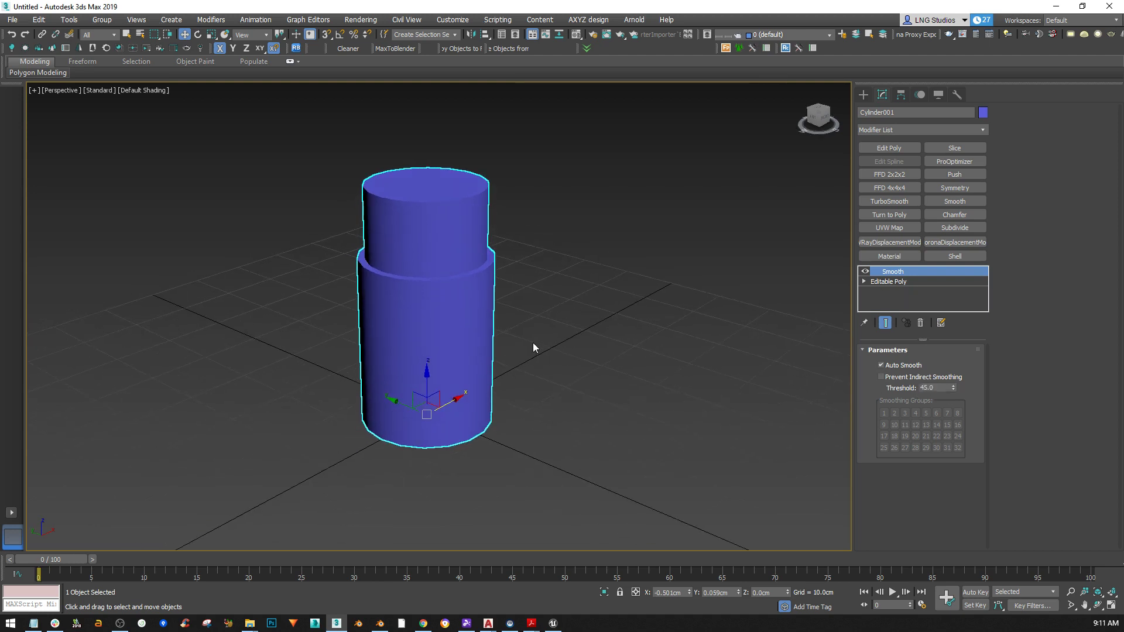
right_click(412, 269)
left_click(883, 96)
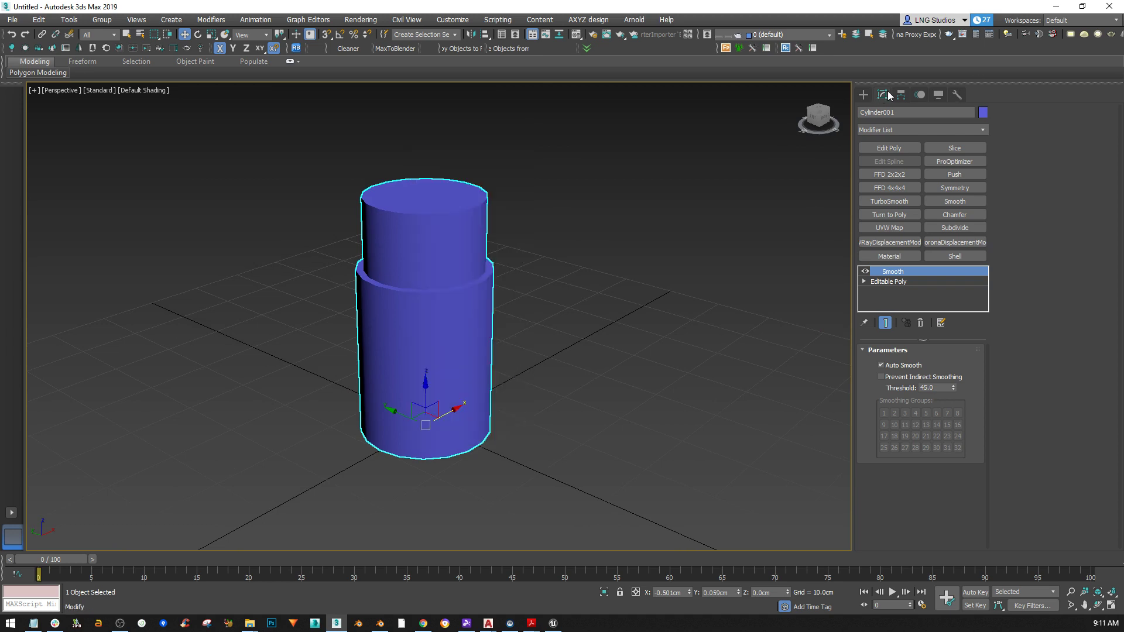
left_click(913, 281)
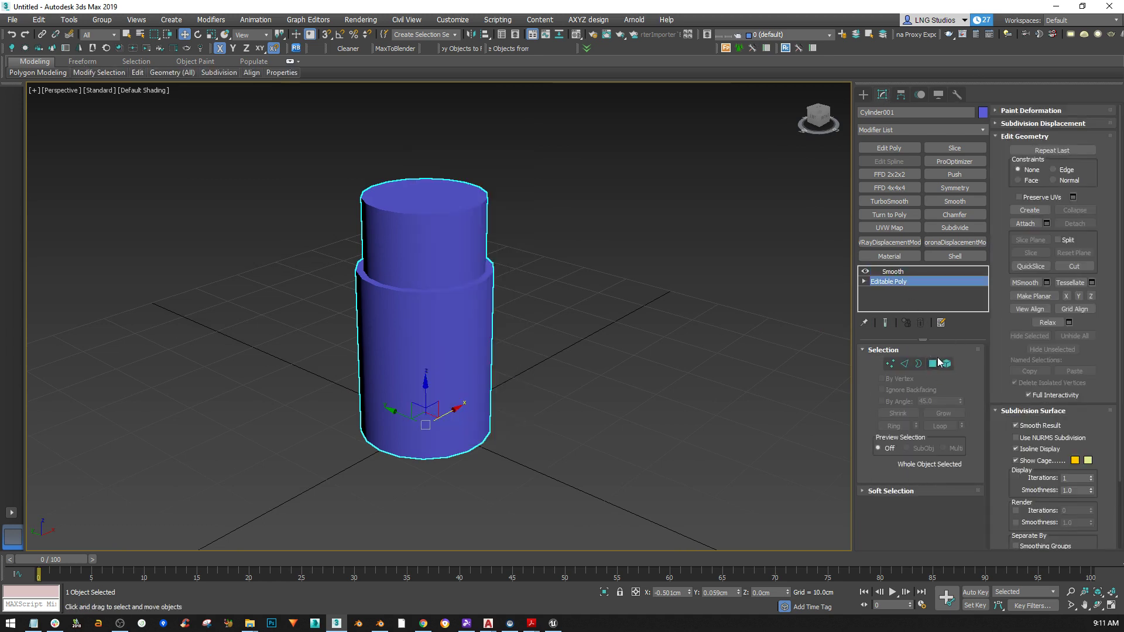
left_click(437, 203)
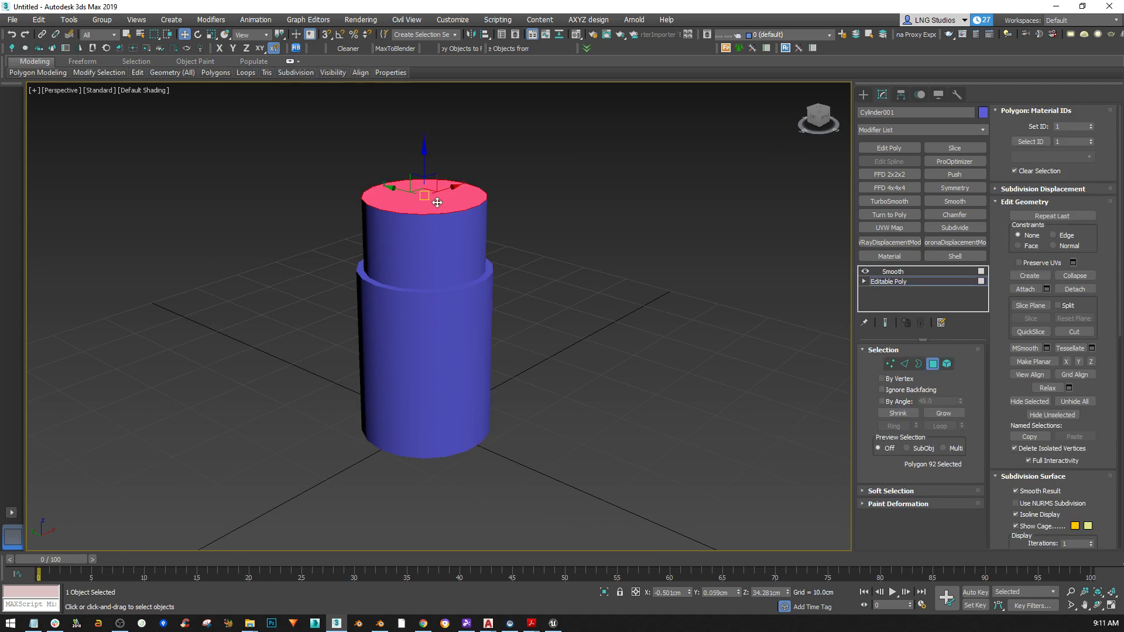
scroll(462, 214, "up", 2)
right_click(479, 224)
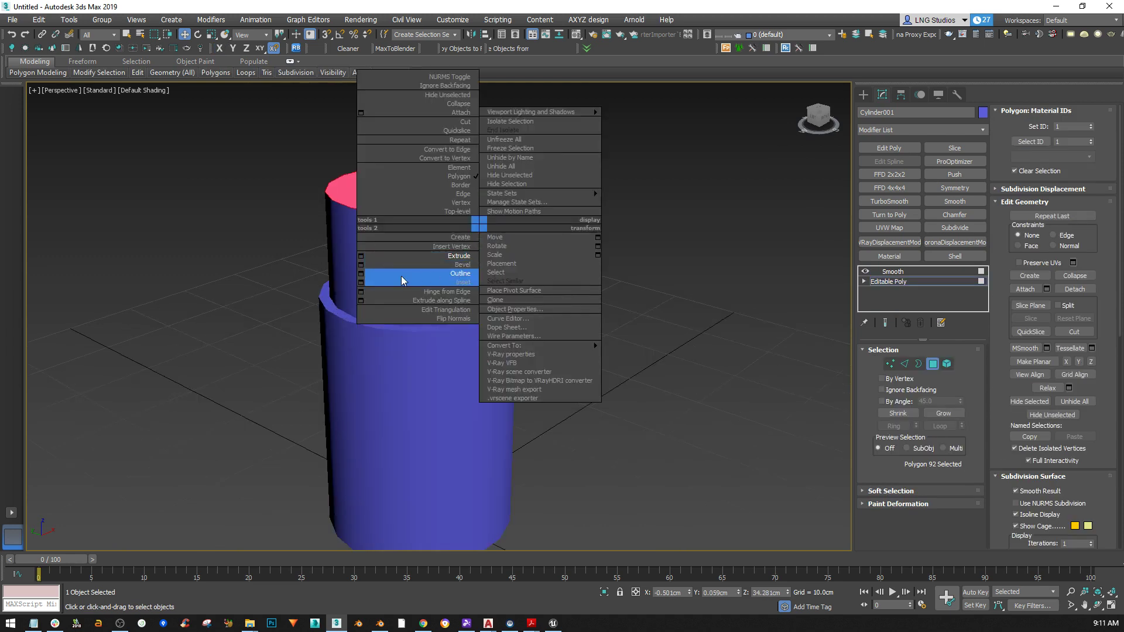
left_click(361, 282)
left_click(443, 354)
Extrude the newly inset top polygon by 10.0 cm to form a third tier
right_click(397, 243)
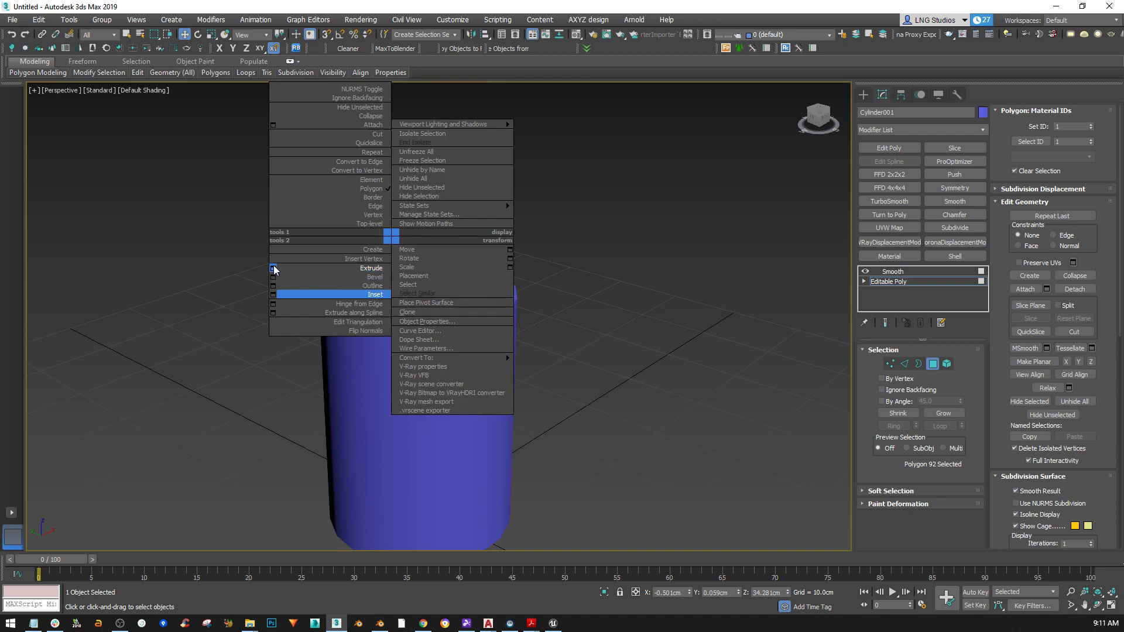
left_click(291, 270)
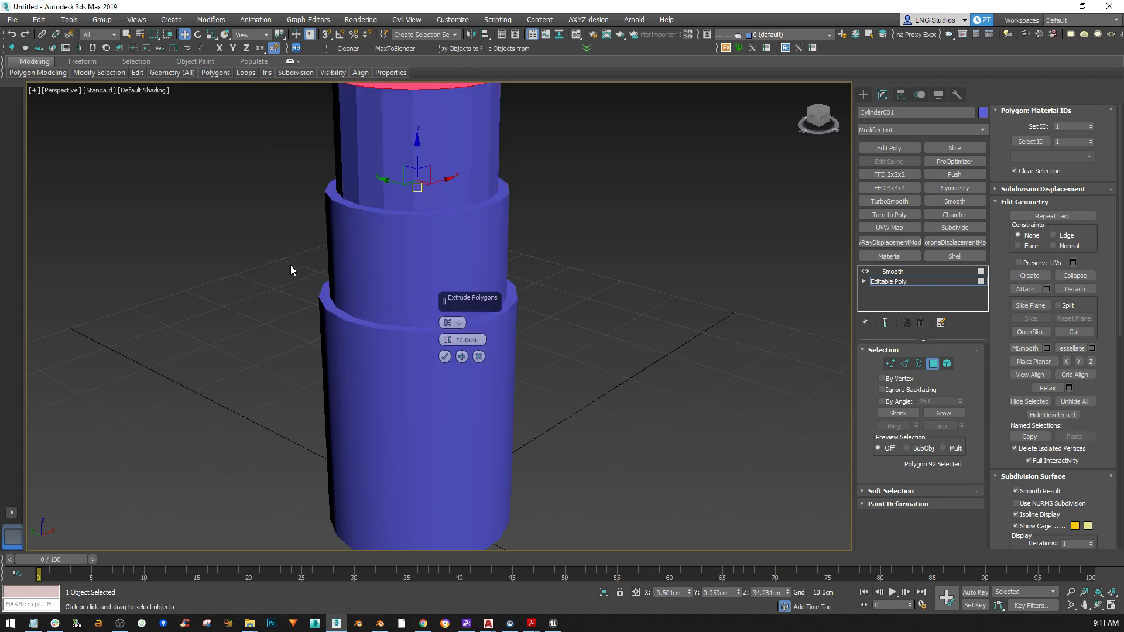
left_click(445, 356)
middle_click_drag(461, 314, 469, 350)
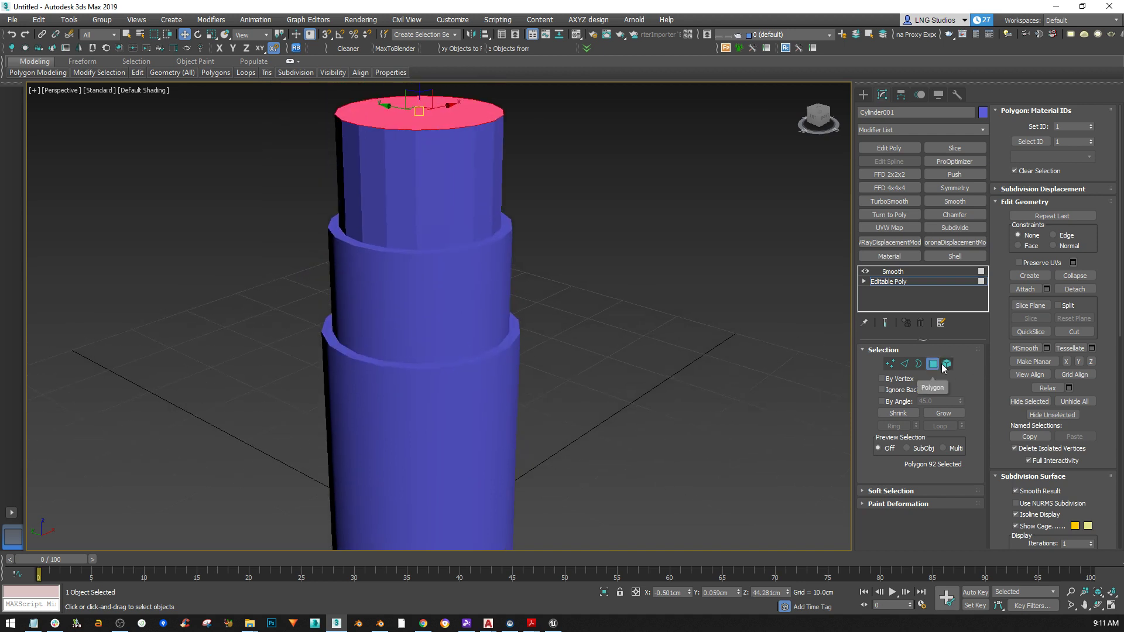
Exit polygon editing and go back up to the Smooth modifier to check the shading of all three tiers
left_click(933, 363)
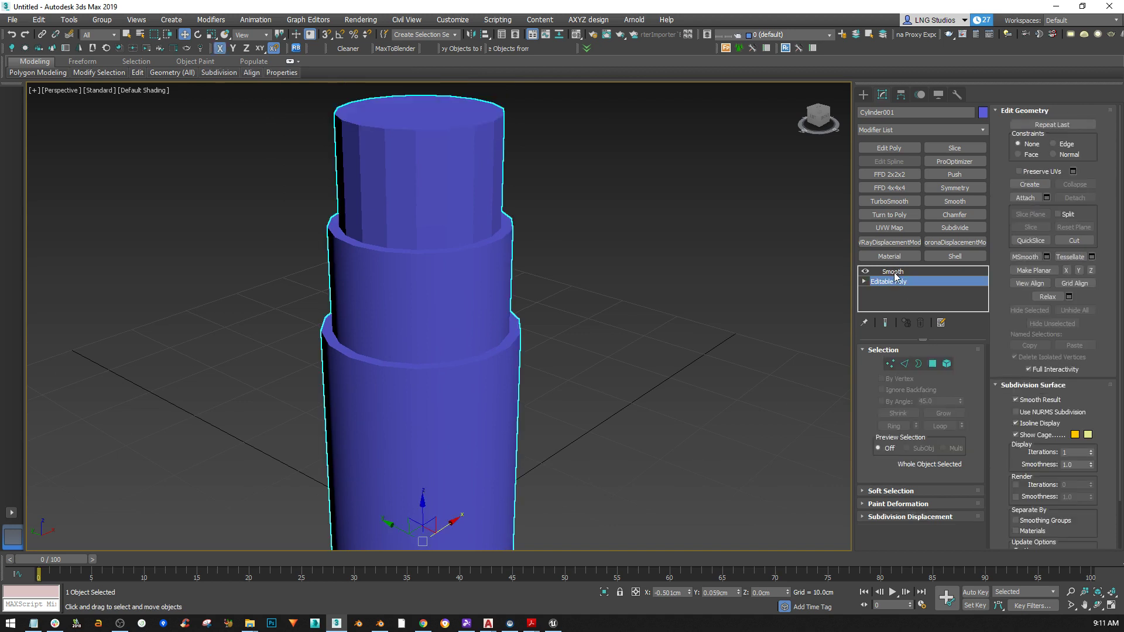
left_click(889, 271)
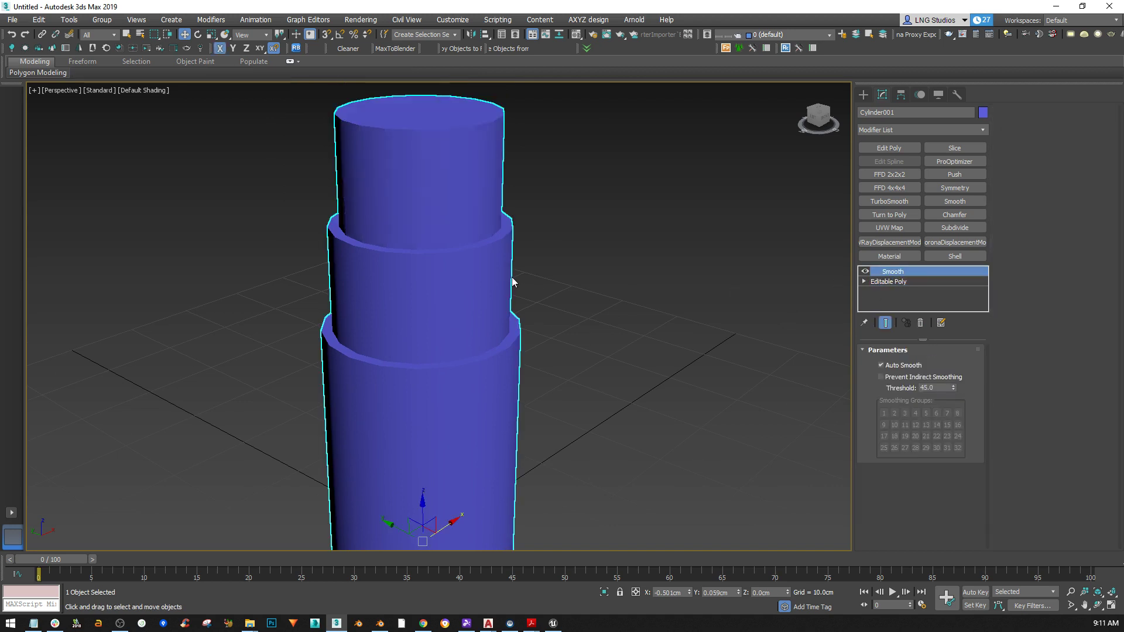
scroll(503, 287, "down", 4)
mouse_move(458, 287)
middle_mouse_down("alt")
mouse_move(459, 265)
mouse_move(456, 276)
middle_mouse_up("alt")
scroll(448, 300, "up", 3)
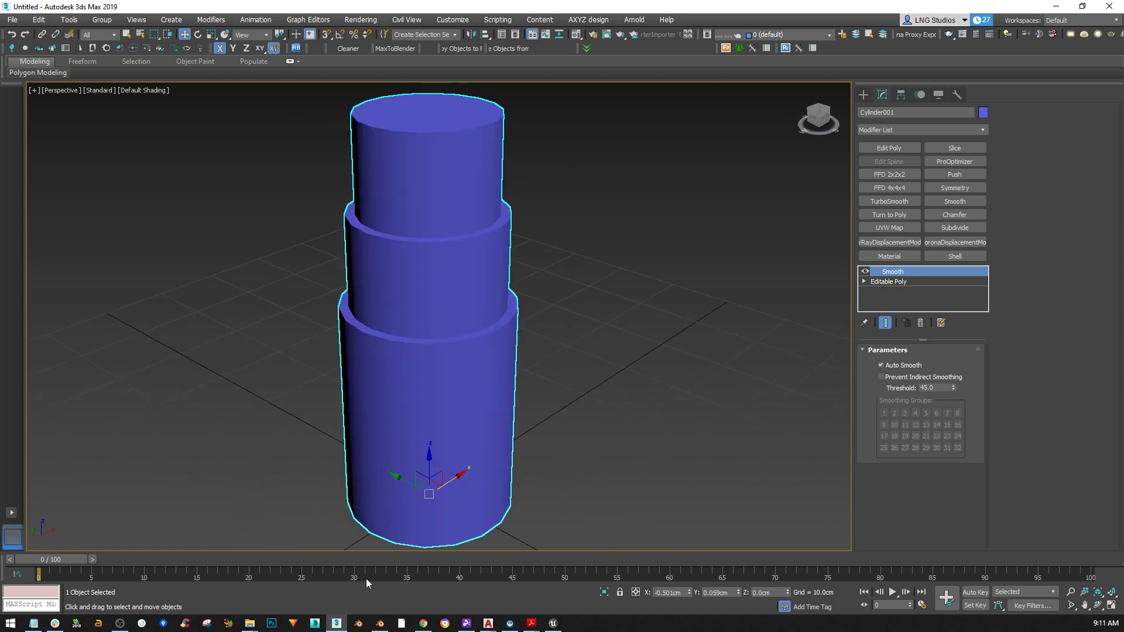
Switch to Blender and add a cylinder mesh at the scene origin
left_click(383, 622)
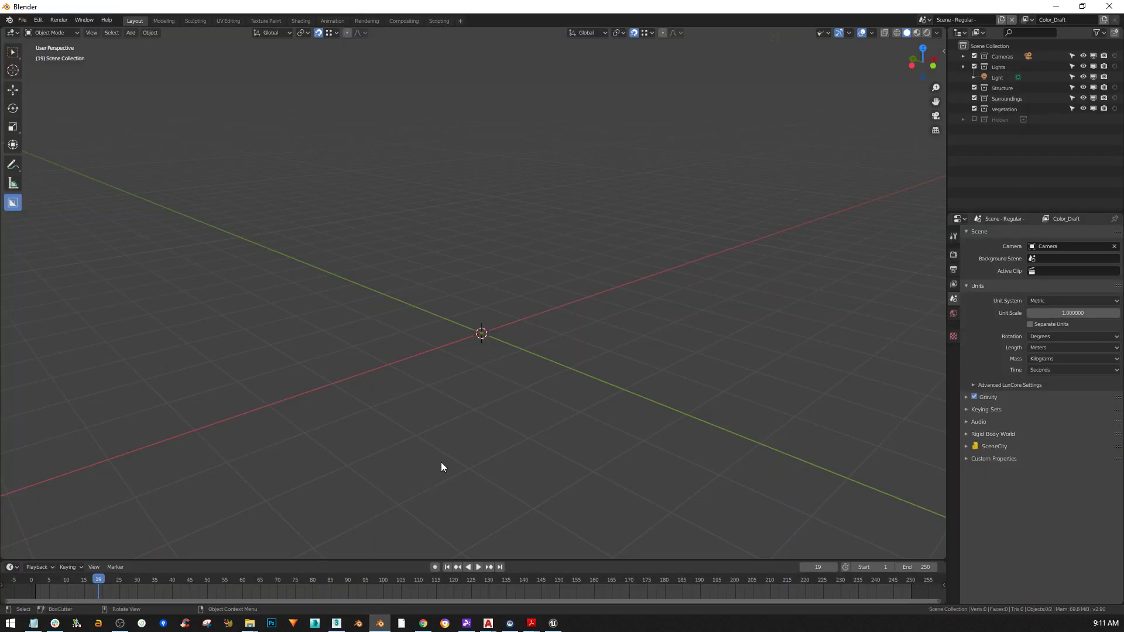
middle_click_drag(494, 424, 473, 399)
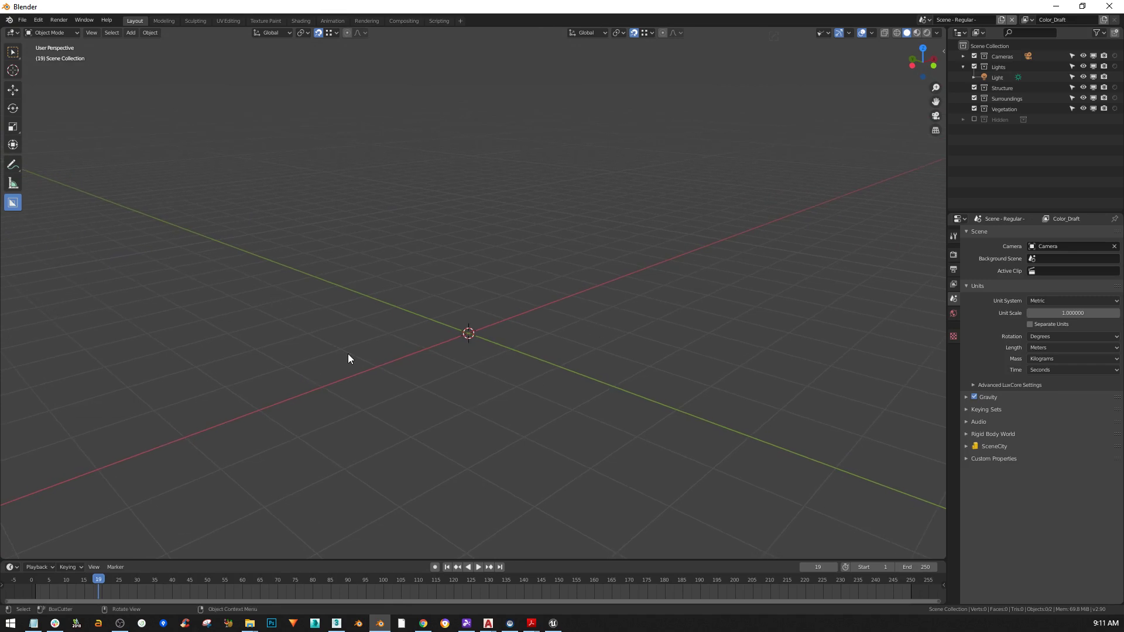
key("shift+a")
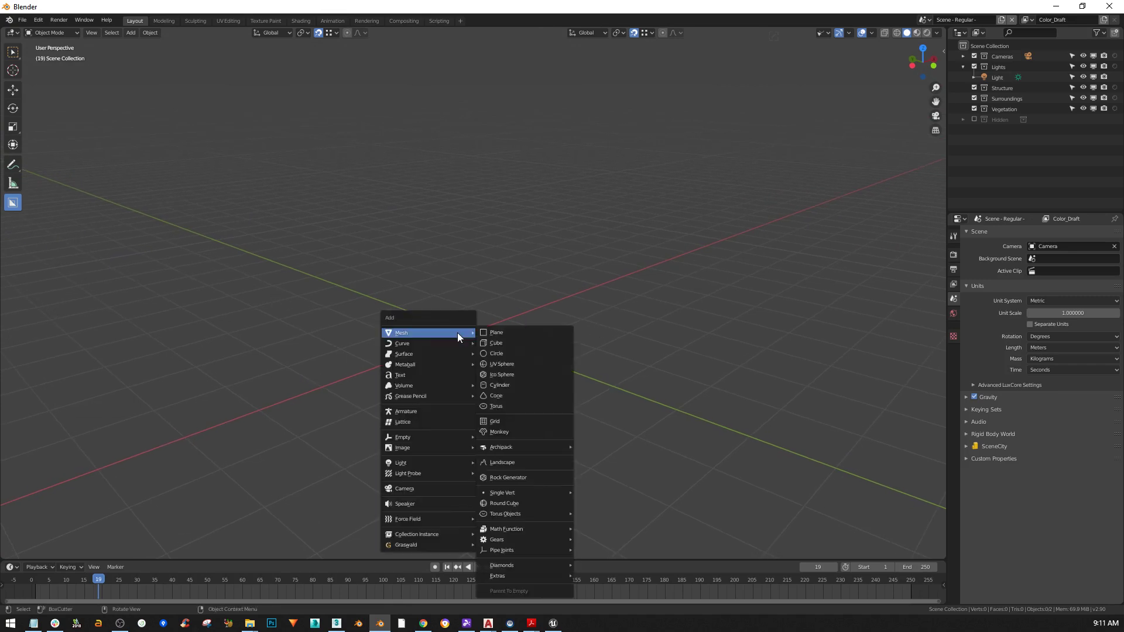
left_click(505, 384)
mouse_move(465, 330)
middle_mouse_down()
mouse_move(488, 360)
mouse_move(476, 343)
mouse_move(499, 348)
mouse_move(451, 343)
mouse_move(493, 372)
mouse_move(451, 350)
mouse_move(460, 357)
middle_mouse_up()
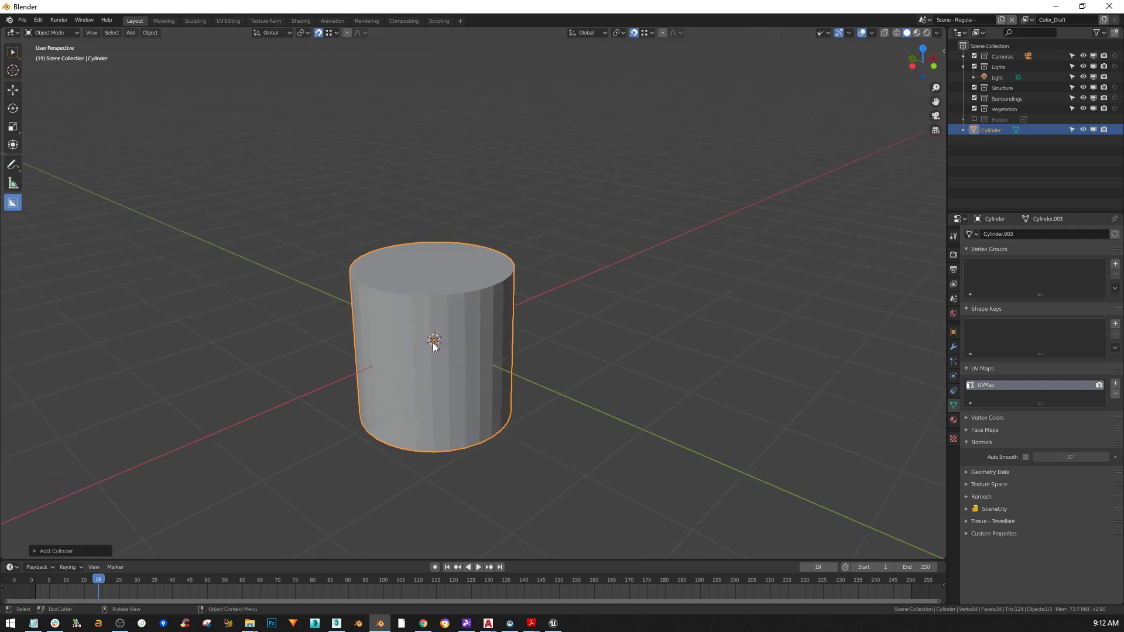
Apply Shade Smooth to the new cylinder and inspect its shading
right_click(437, 326)
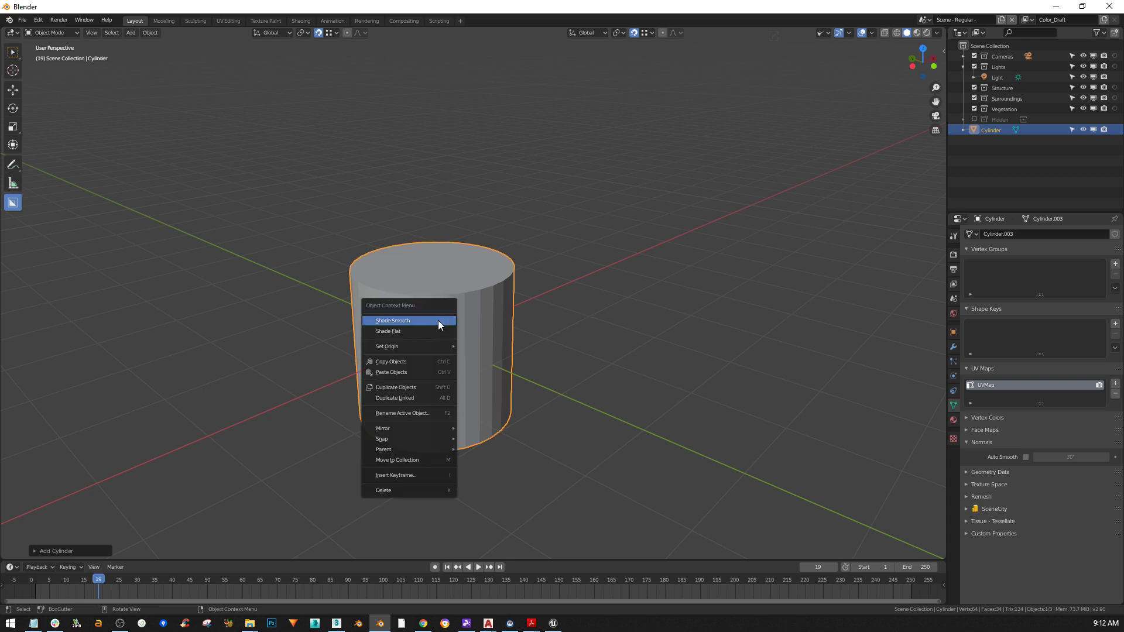
left_click(422, 320)
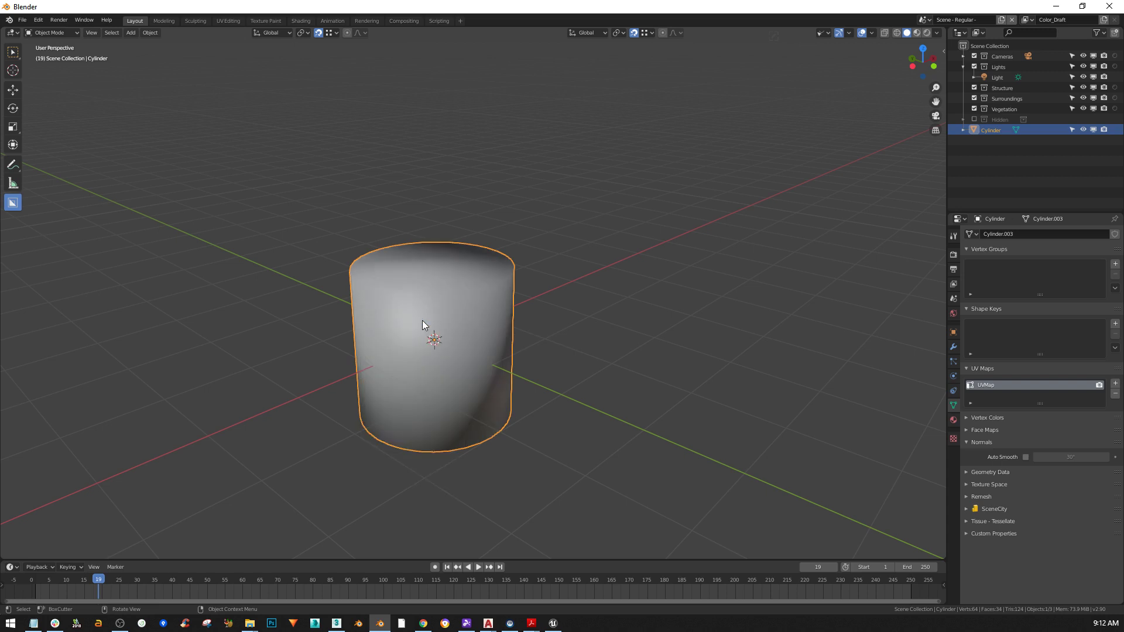
mouse_move(420, 322)
middle_mouse_down()
mouse_move(420, 360)
mouse_move(336, 324)
mouse_move(270, 319)
mouse_move(409, 305)
mouse_move(407, 332)
middle_mouse_up()
middle_click_drag(468, 364, 436, 343)
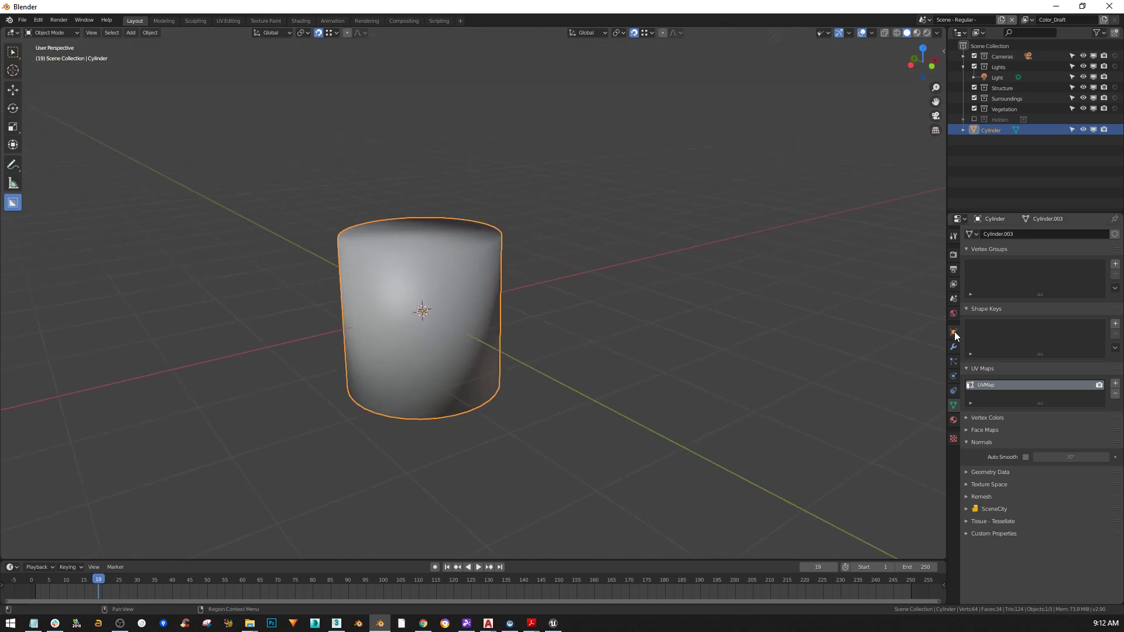
Enable the Screencast Keys overlay in the 3D viewport and close the sidebar again
key("n")
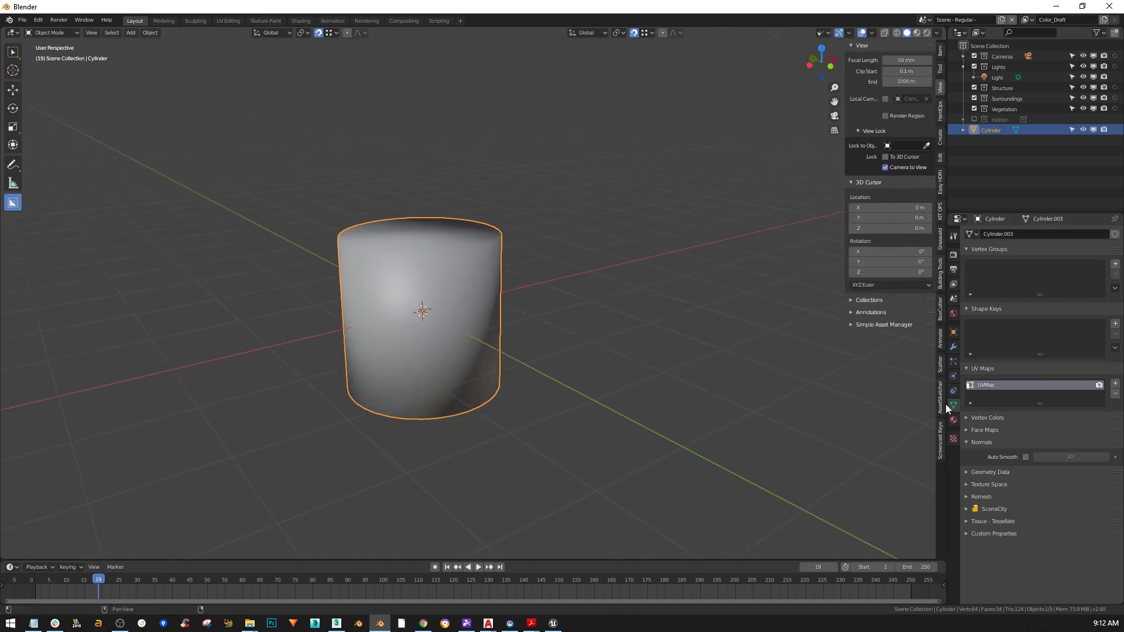
left_click(940, 444)
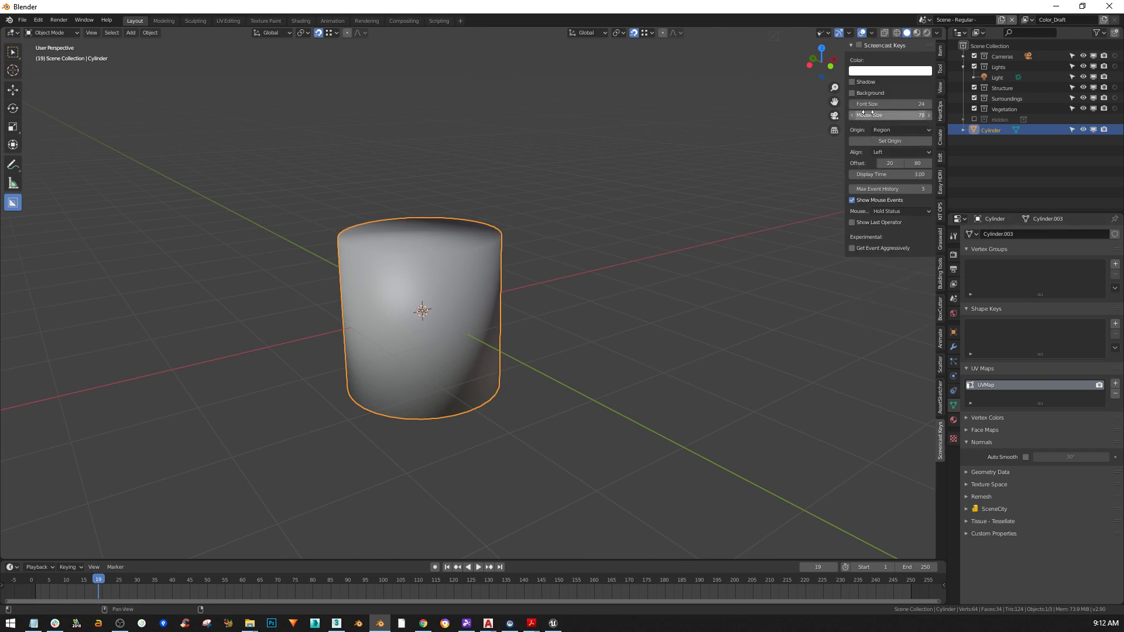
left_click(854, 47)
left_click(849, 47)
middle_click_drag(549, 334, 591, 325)
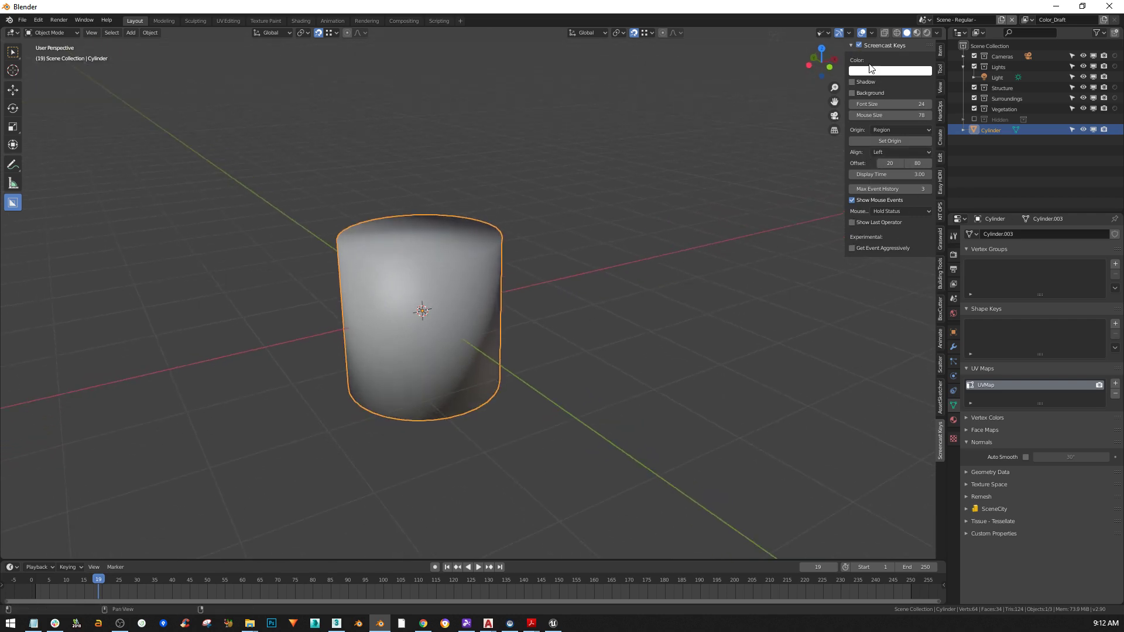
middle_click_drag(574, 216, 515, 214, "shift")
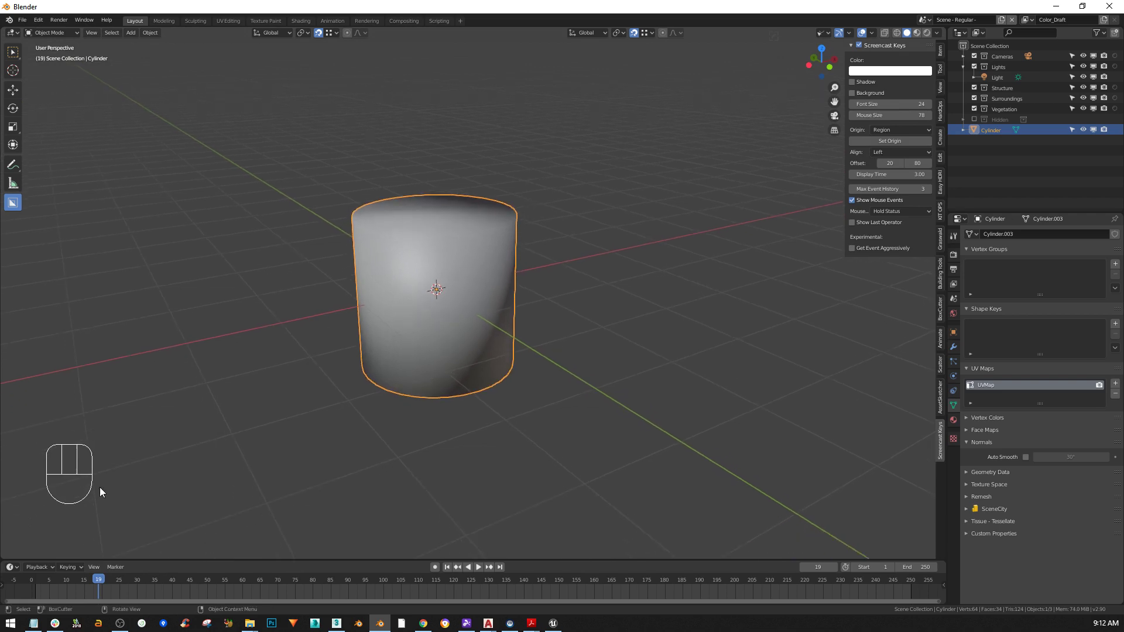
middle_click_drag(91, 473, 101, 476)
middle_click_drag(135, 452, 107, 448, "shift")
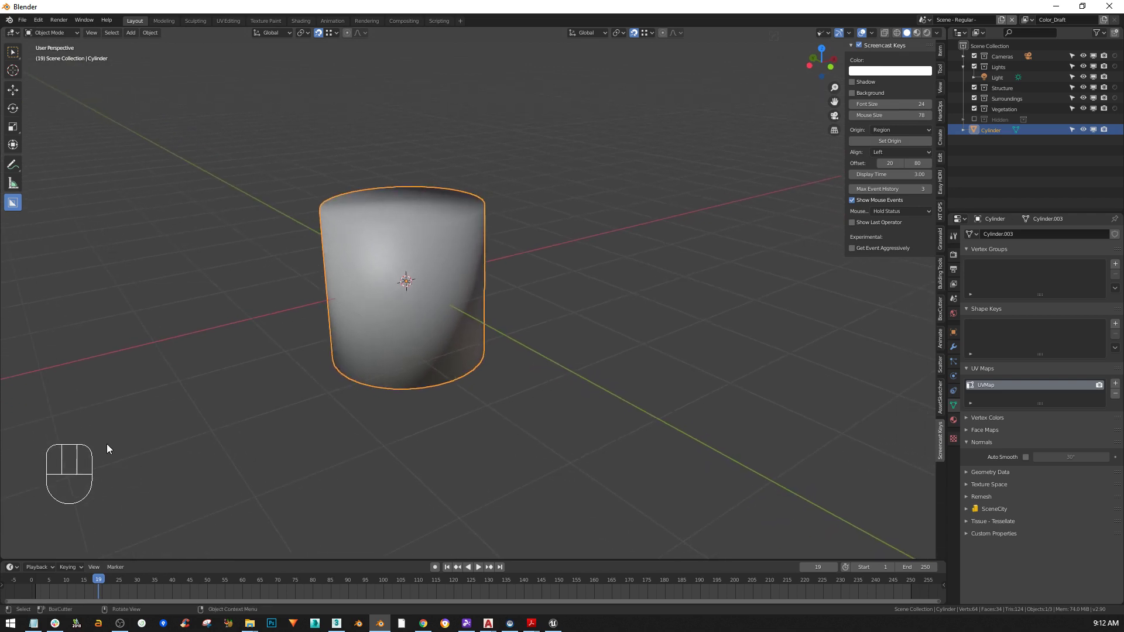
middle_click_drag(390, 308, 463, 335, "shift")
key("n")
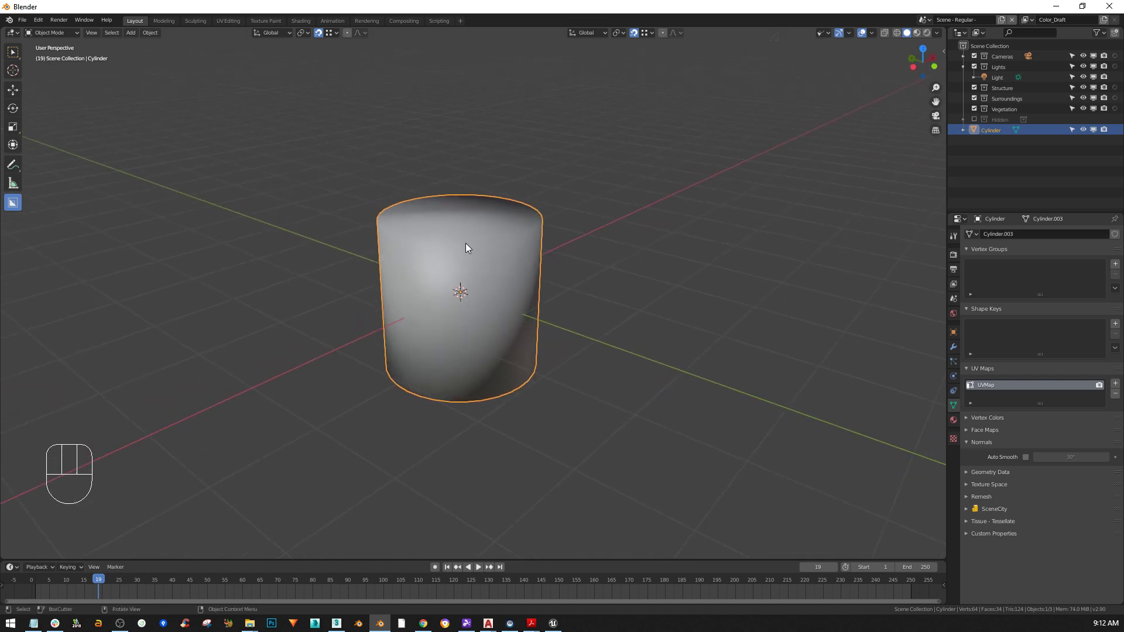
Set the cylinder to Shade Flat and back to Shade Smooth to compare the two shading modes
right_click(485, 301)
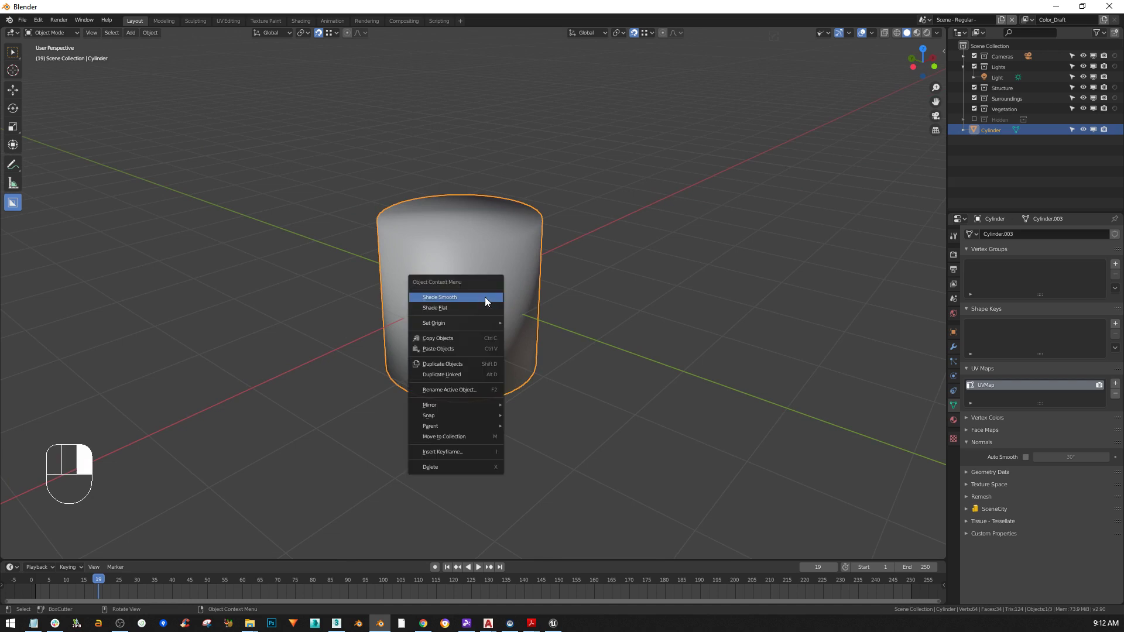
left_click(482, 303)
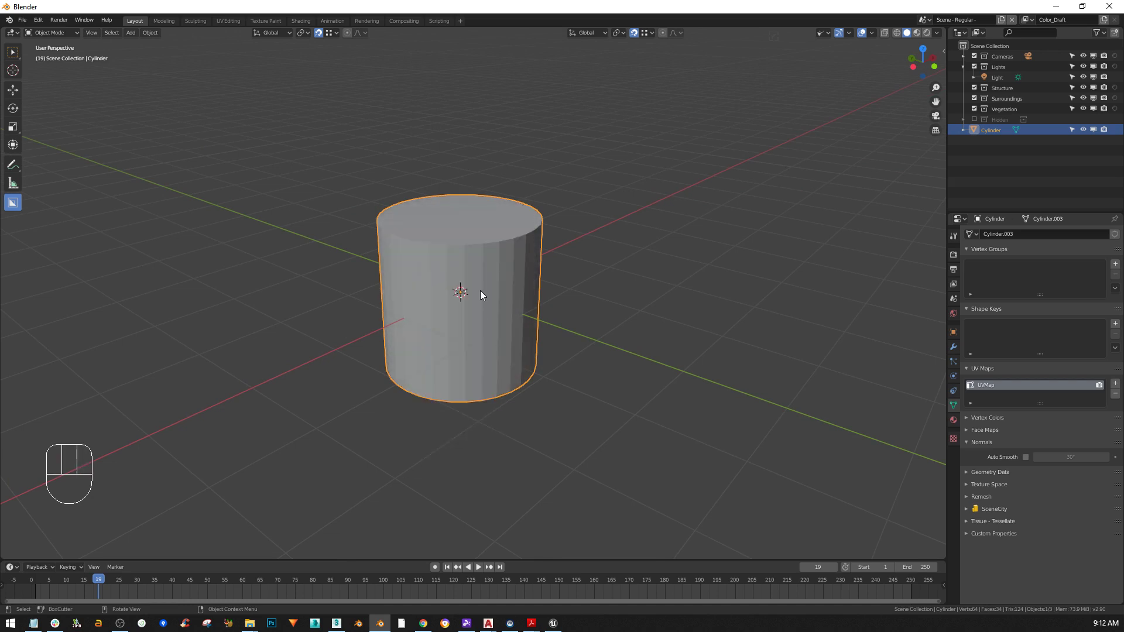
right_click(465, 253)
left_click(458, 242)
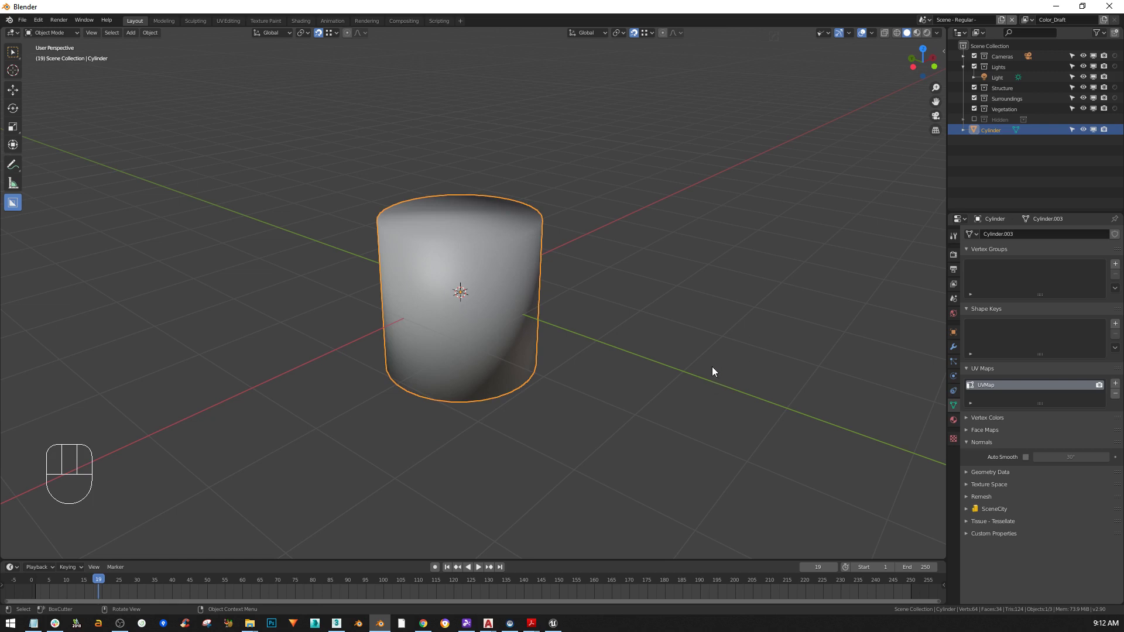
middle_click_drag(711, 368, 667, 395, "shift")
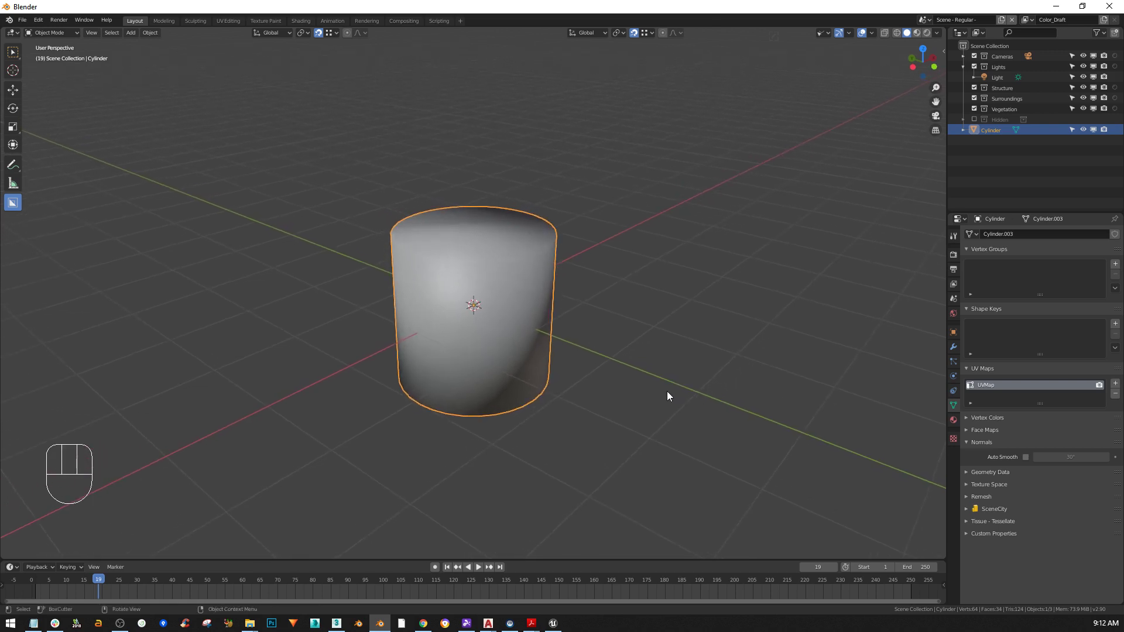
Add an Edge Split modifier to the cylinder and inspect its shading
left_click(953, 347)
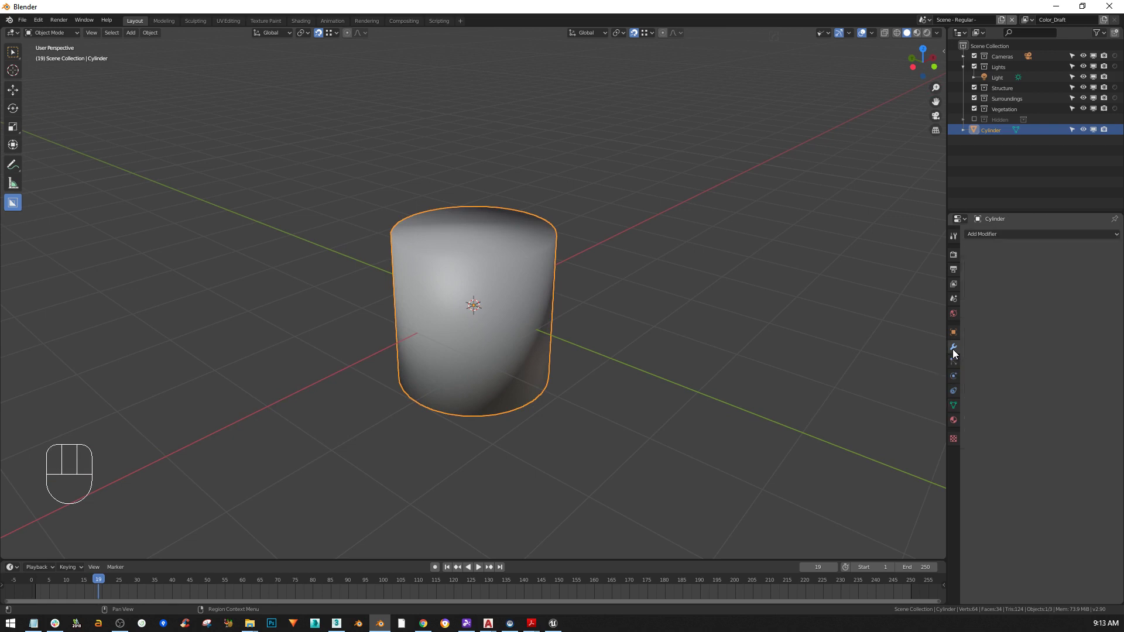
left_click(1008, 233)
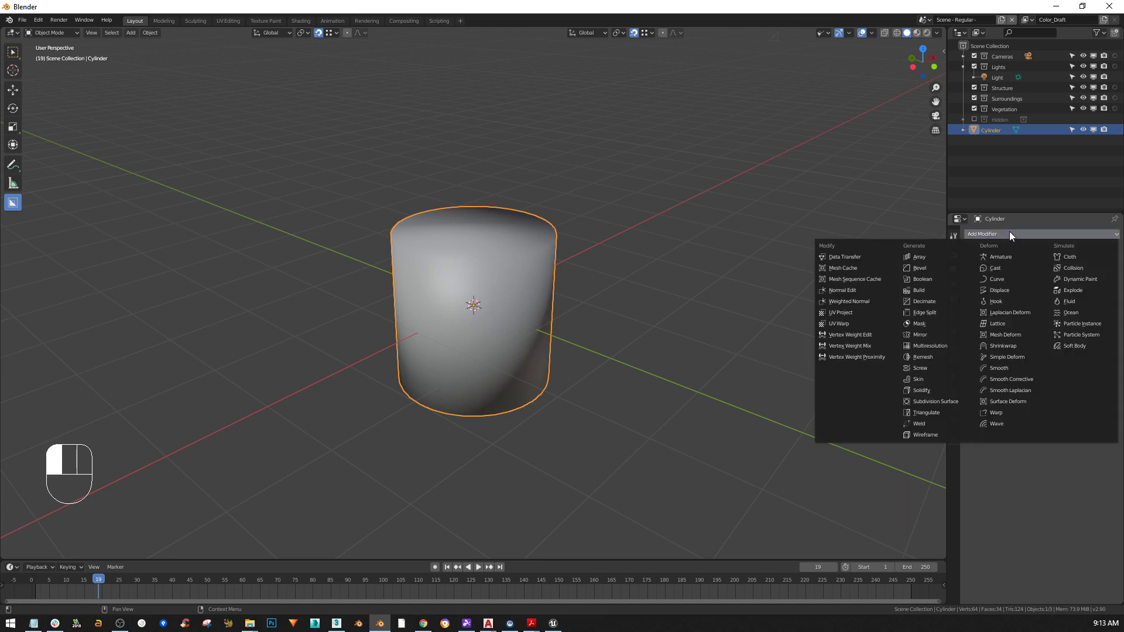
left_click(936, 311)
middle_click_drag(526, 351, 494, 330)
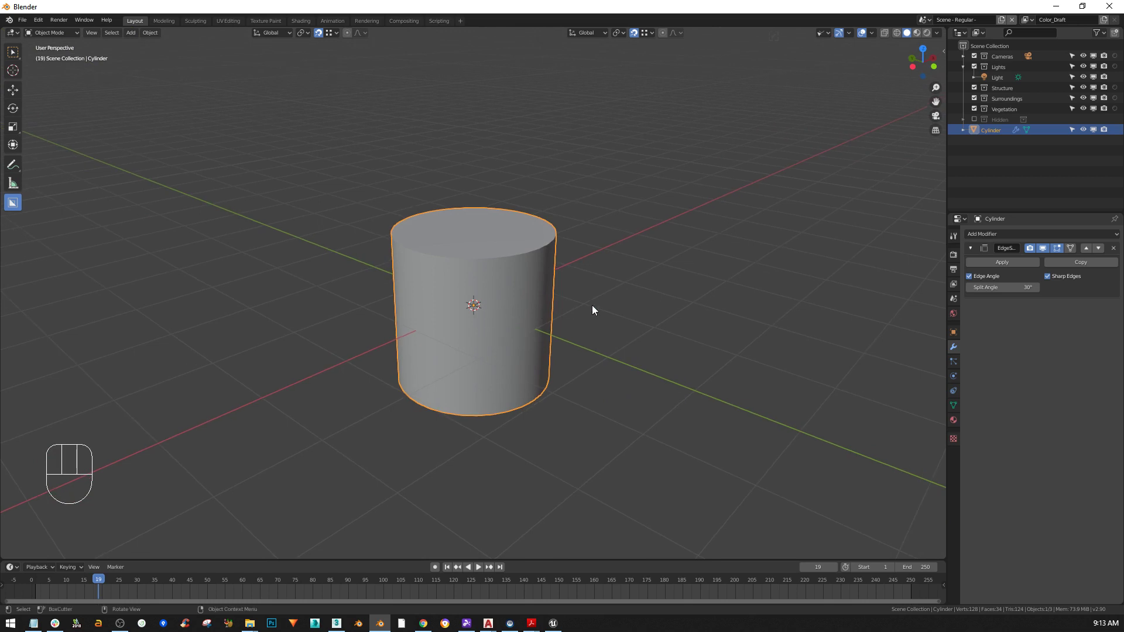
Apply the Edge Split modifier and select the cylinder's top face in Edit Mode
left_click(1003, 261)
middle_click_drag(448, 296, 446, 295)
key("Tab")
left_click(449, 244)
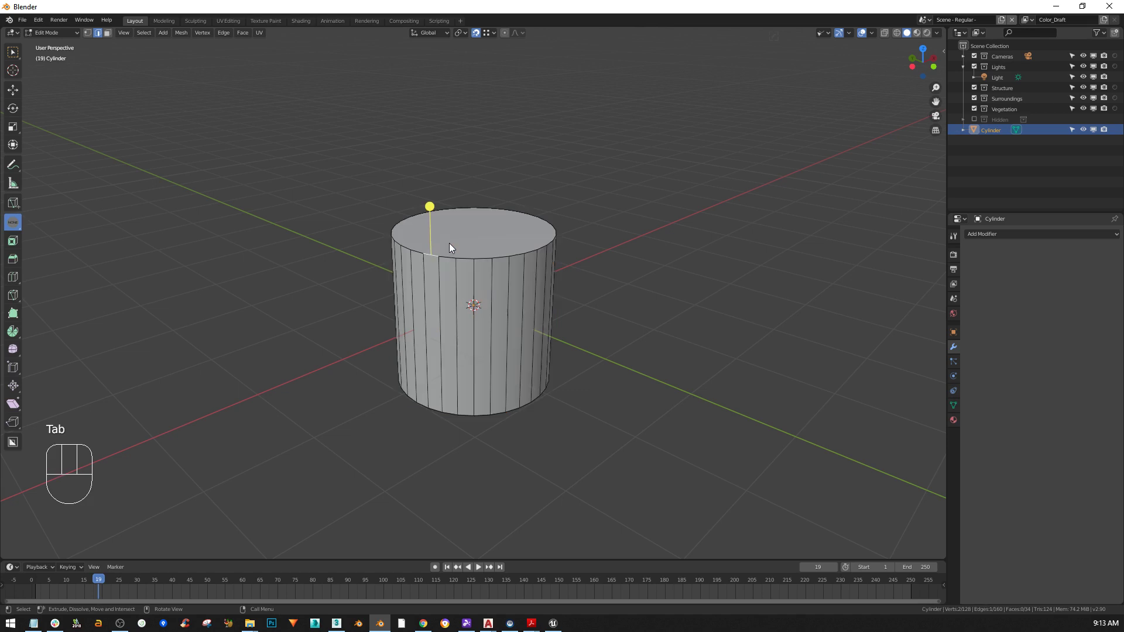
key("3")
left_click(464, 246)
middle_click_drag(585, 276, 583, 279)
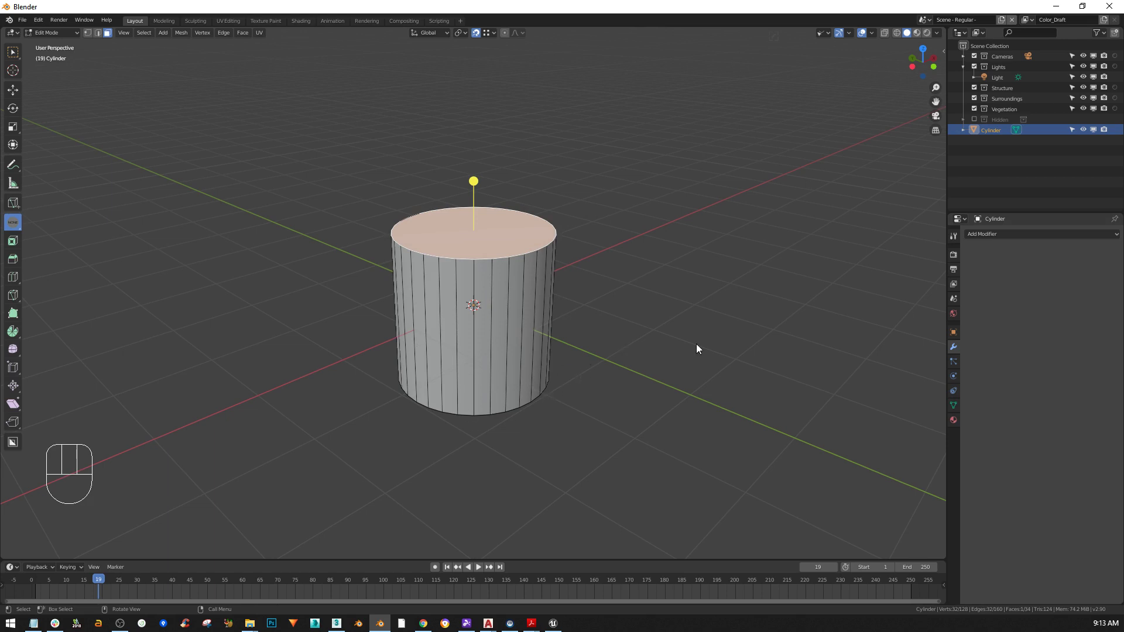
Undo the face selection and the application of the Edge Split modifier
key("ctrl+z")
key("ctrl+z")
key("ctrl+z")
key("ctrl+z")
key("ctrl+z")
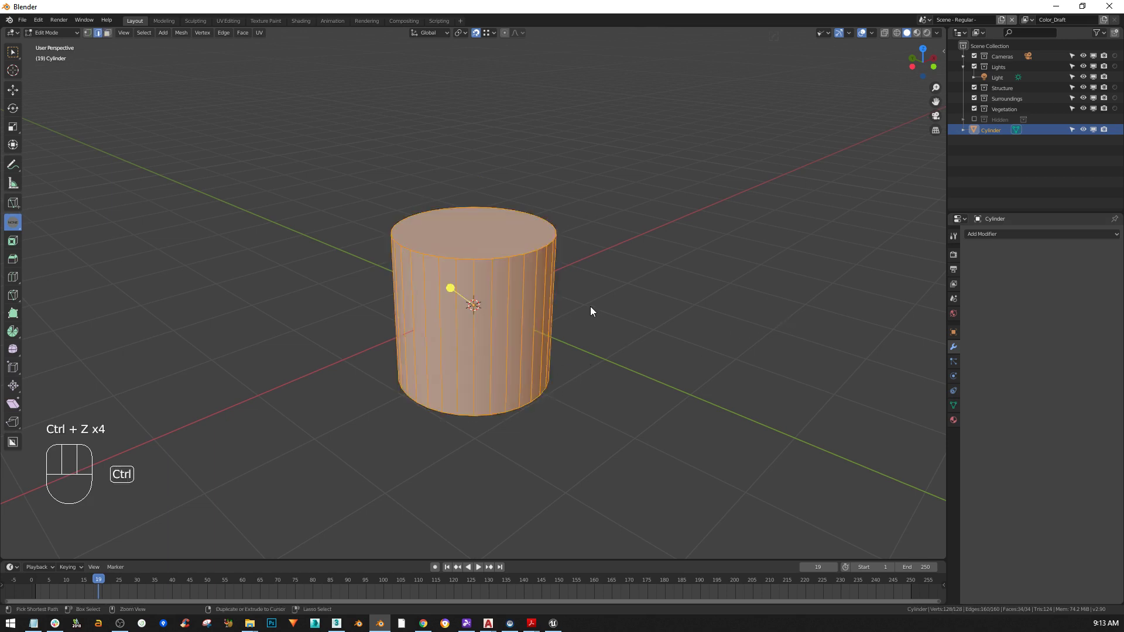
key("ctrl+z")
key("ctrl+z")
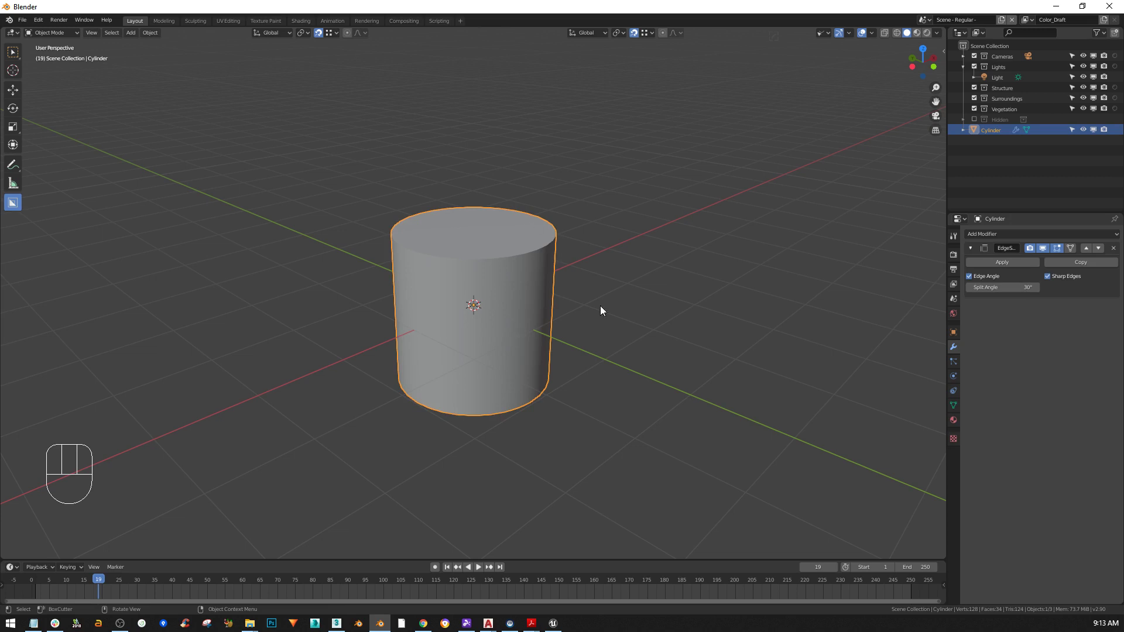
Apply the Edge Split modifier again and move the cylinder's top face up and away from the sides
left_click(988, 260)
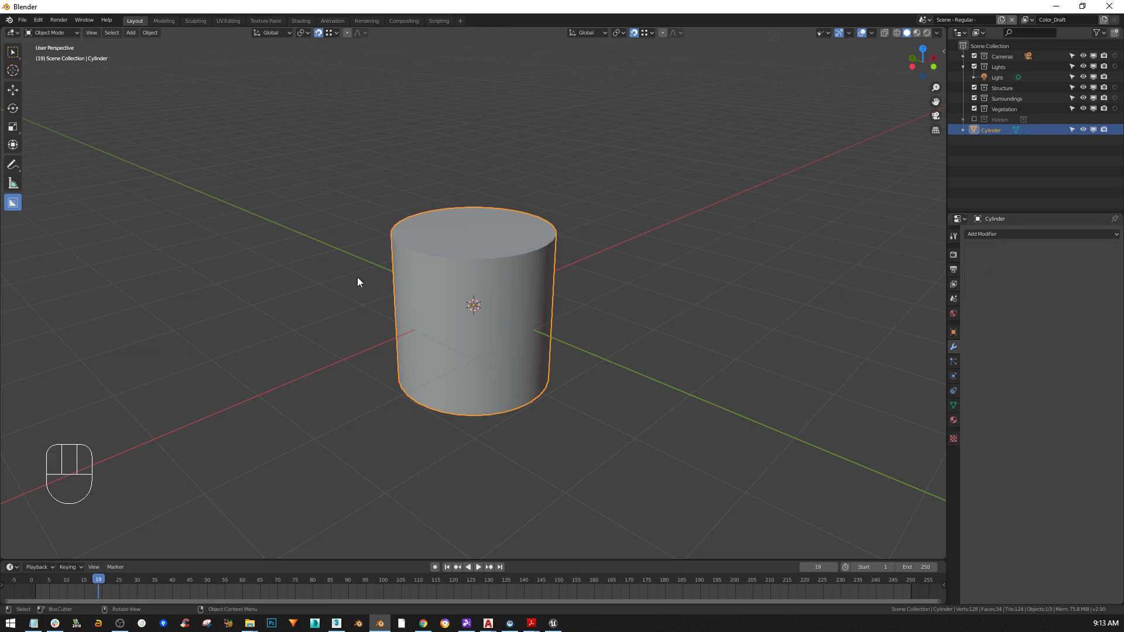
key("Tab")
left_click(456, 226)
key("3")
left_click(478, 230)
key("g")
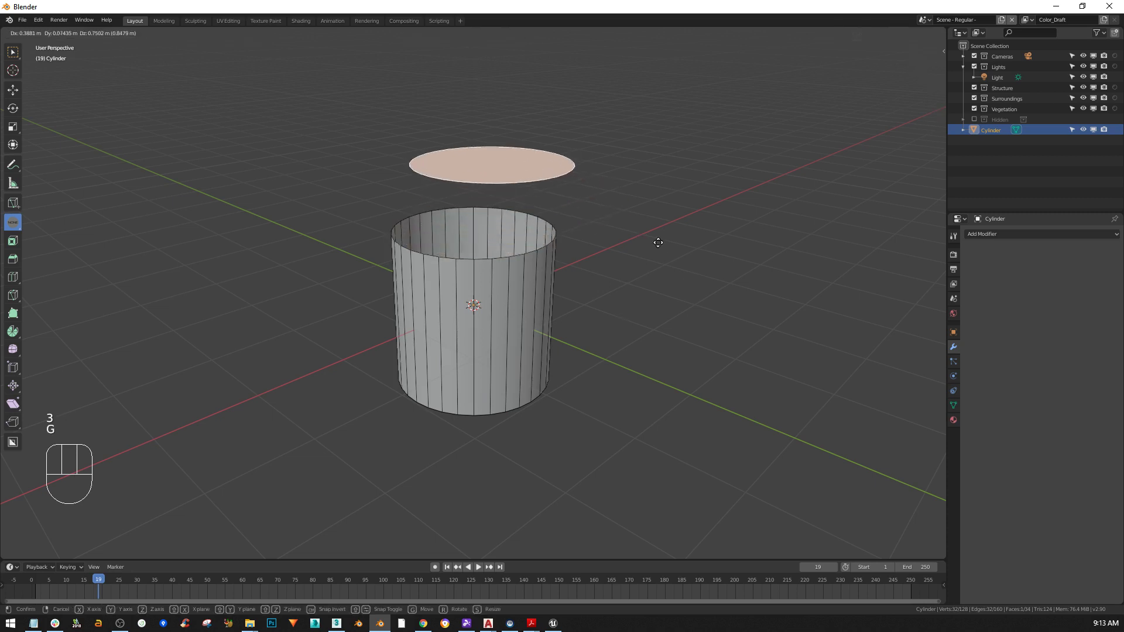
left_click(655, 232)
Undo the face move and the modifier application, and remove the Edge Split modifier from the cylinder
key("ctrl+z")
key("ctrl+z")
key("ctrl+z")
key("ctrl+z")
key("ctrl+z")
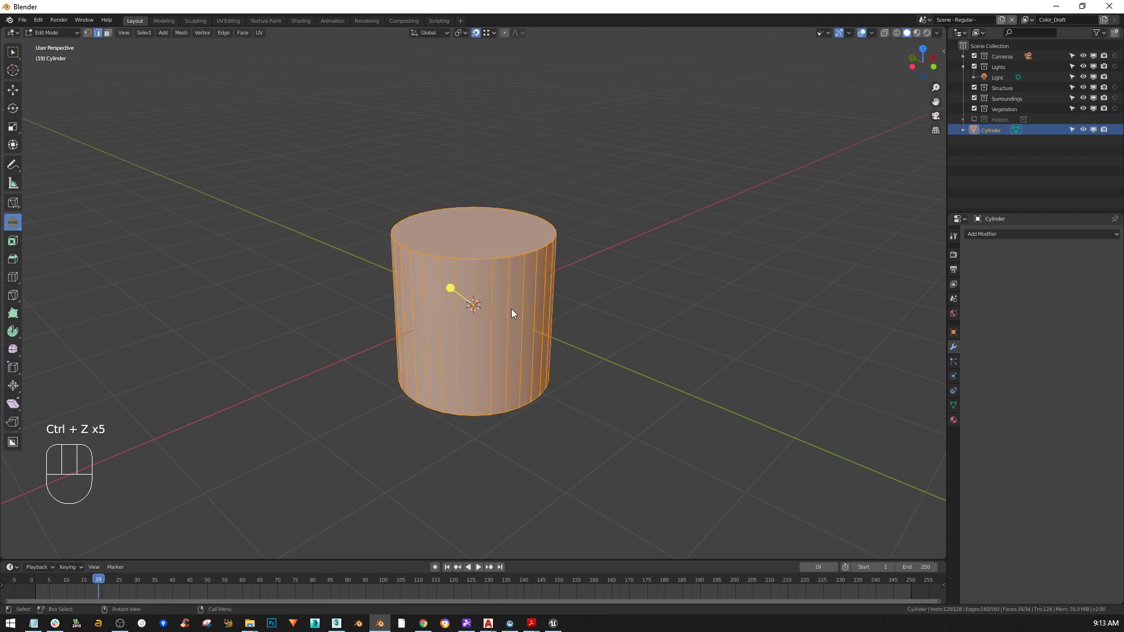
key("ctrl+z")
key("ctrl+z")
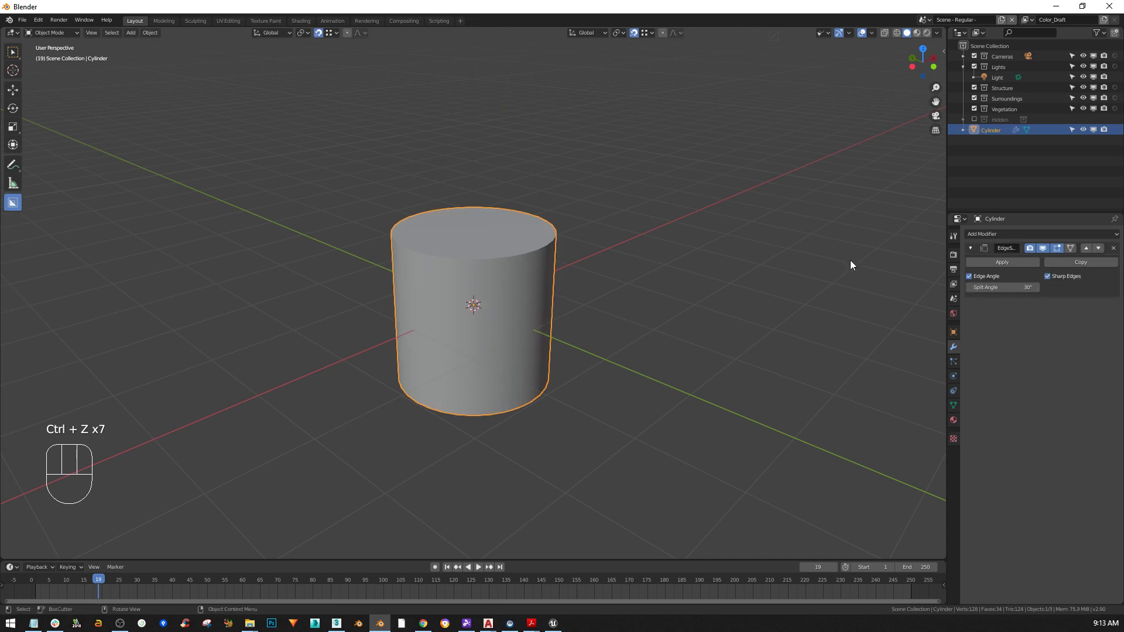
left_click(1113, 247)
middle_click_drag(542, 276, 484, 302)
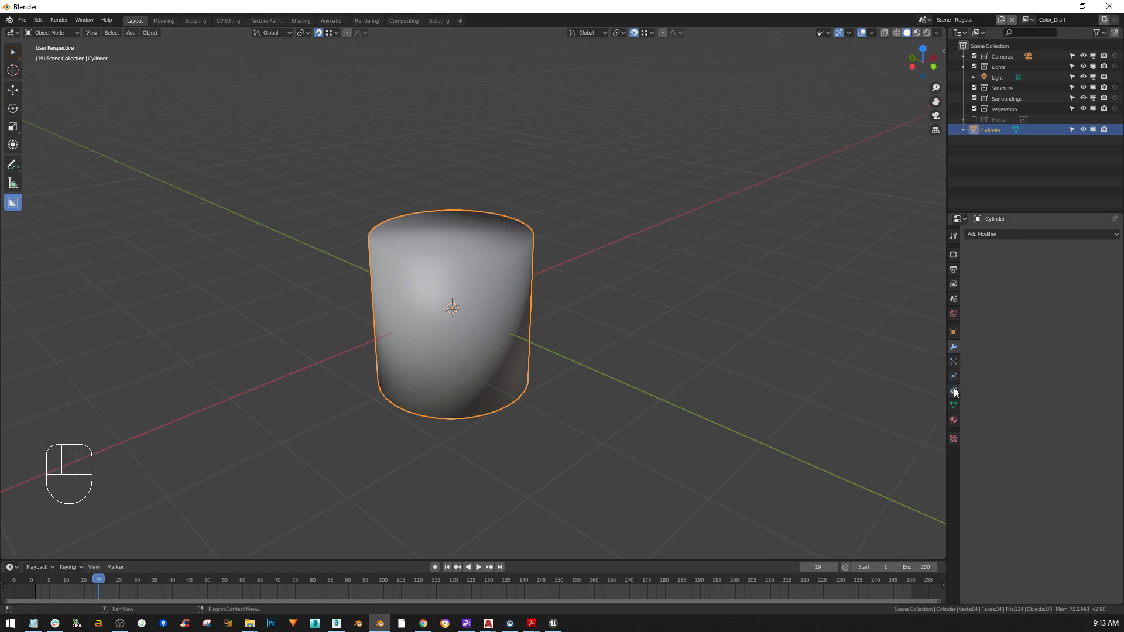
Turn on Auto Smooth for the cylinder's normals and inspect the shading
left_click(953, 405)
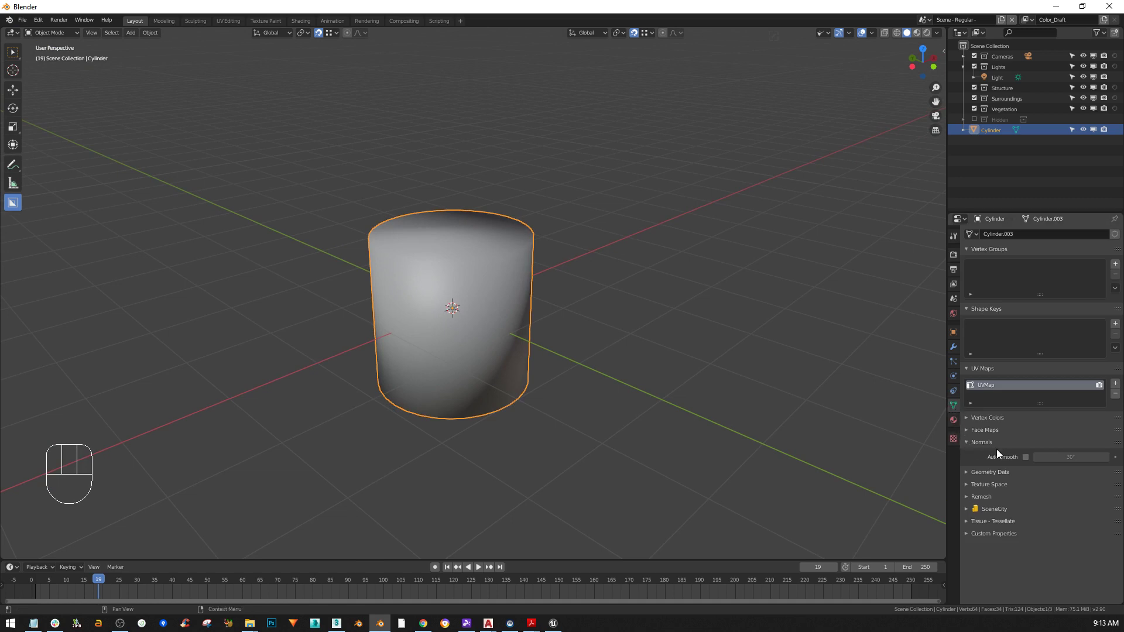
left_click(1025, 457)
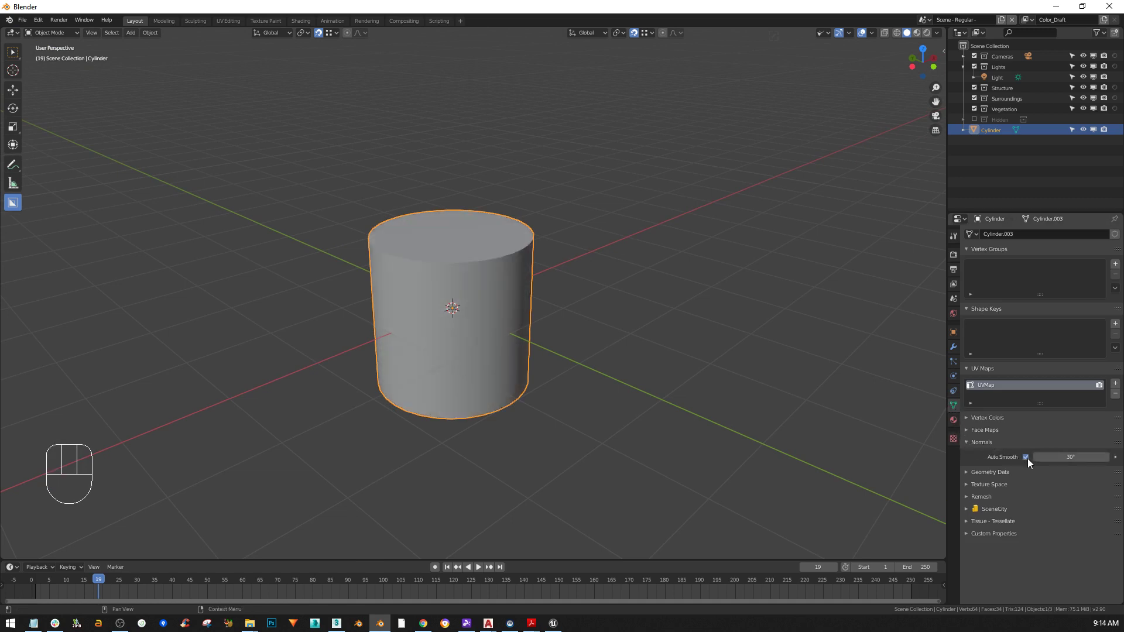
middle_click_drag(381, 335, 493, 319)
scroll(497, 305, "up", 2)
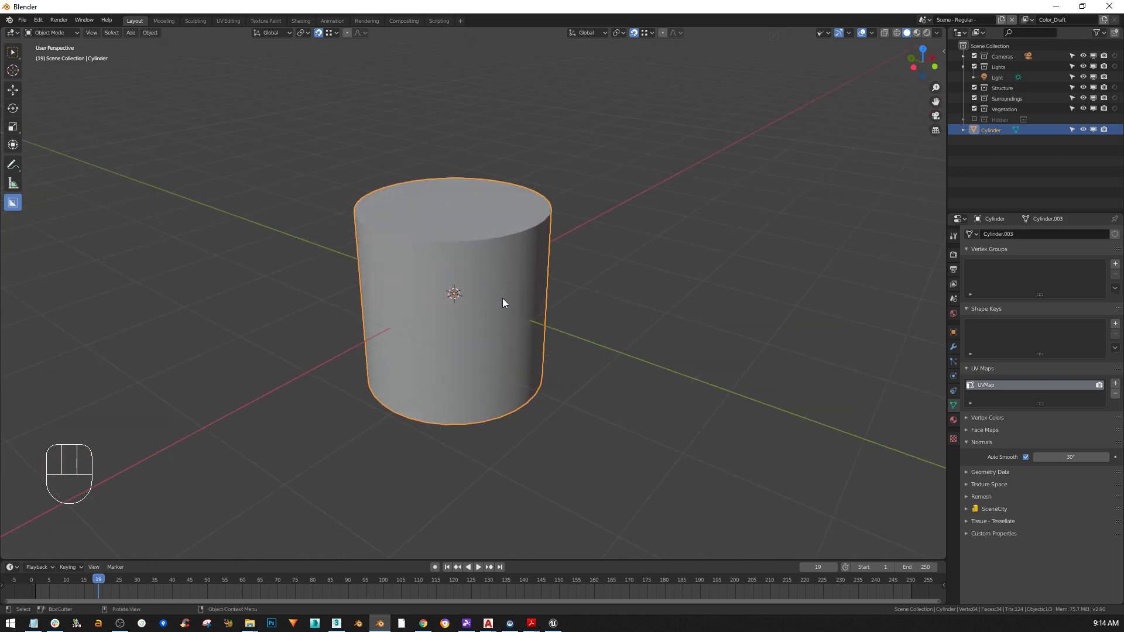
Inset the cylinder's top face in Edit Mode and extrude it upward to form a second tier
key("Tab")
left_click(468, 207)
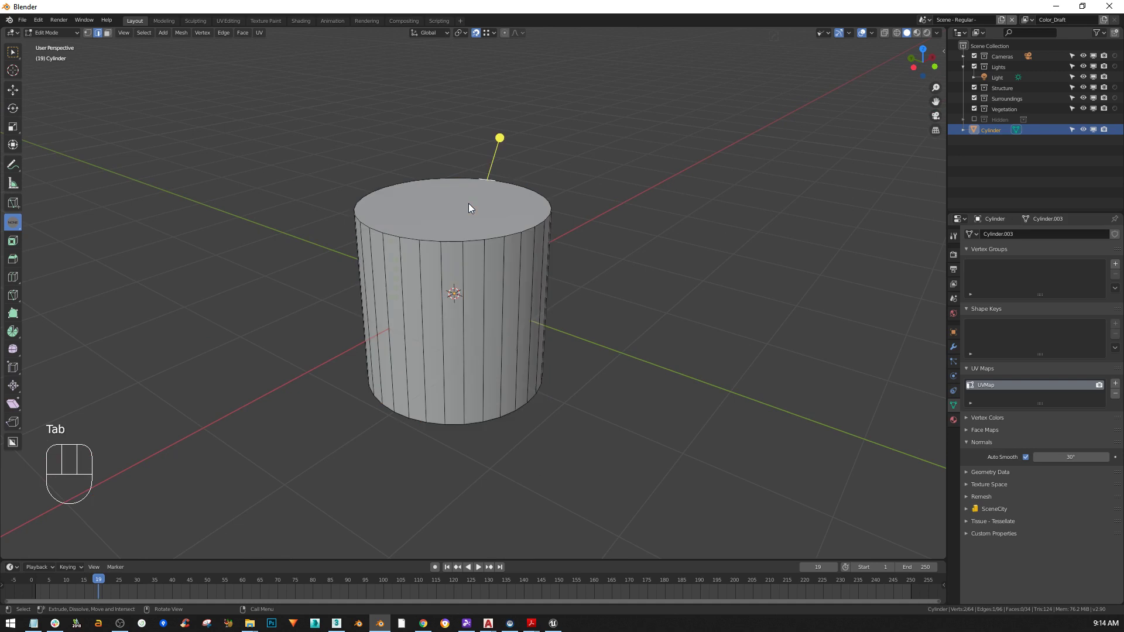
key("3")
left_click(462, 213)
key("i")
left_click(640, 344)
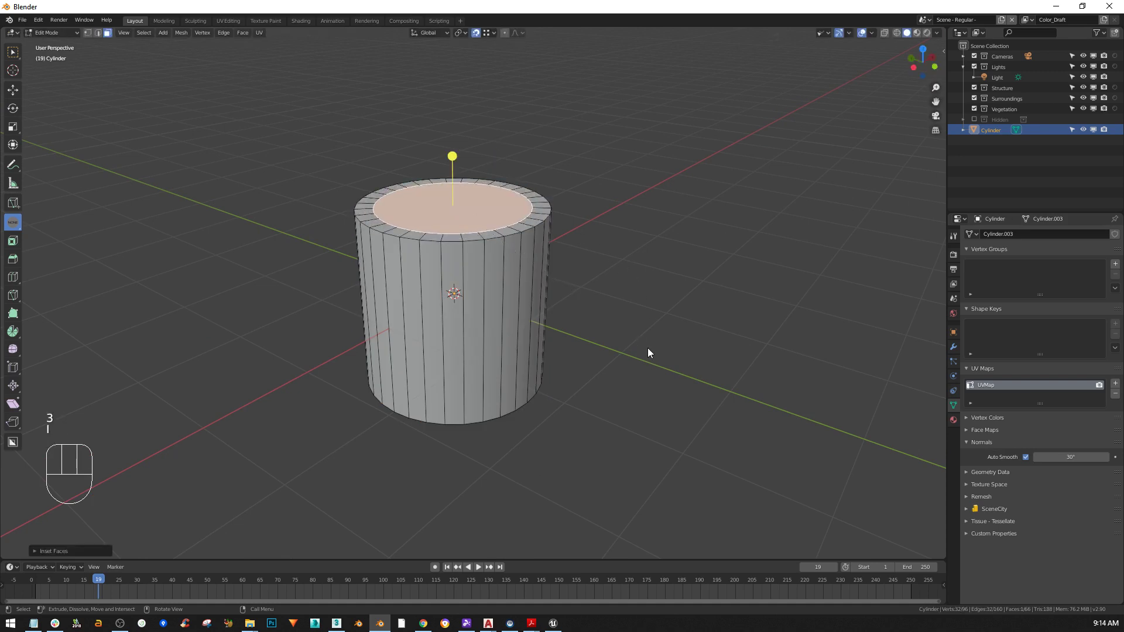
key("e")
left_click(649, 290)
Inset the raised top face again and extrude it upward to form a third, narrower tier
key("i")
left_click(637, 283)
key("e")
left_click(624, 269)
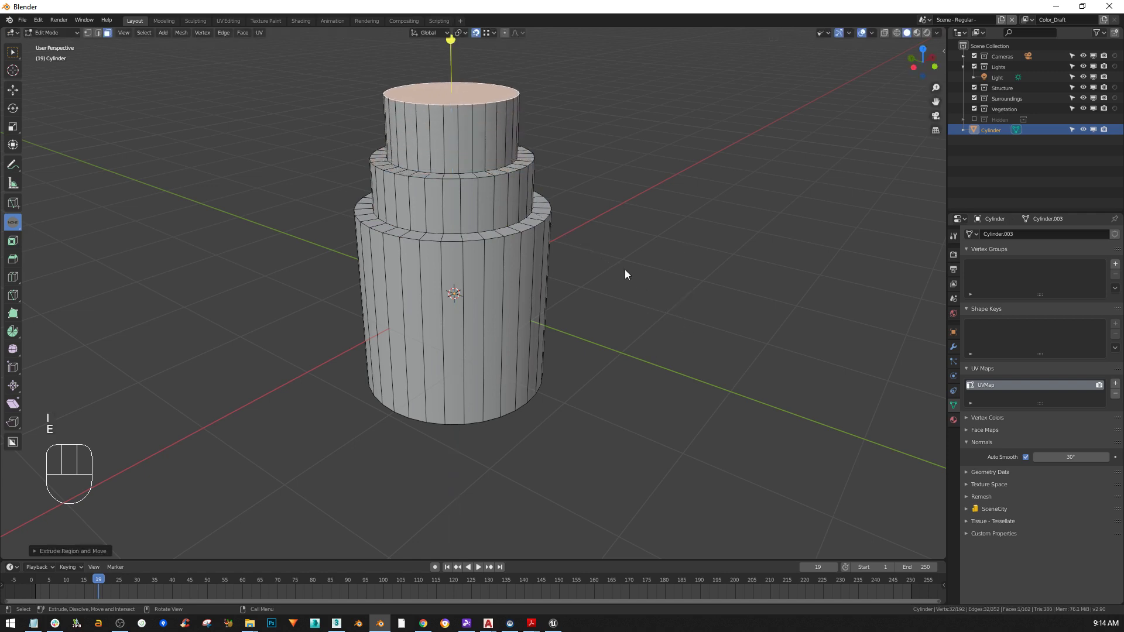
Return to Object Mode and compare the three-tier cylinder's Auto Smooth shading with the smoothed cylinder in 3ds Max
key("Tab")
middle_click_drag(576, 243, 528, 254)
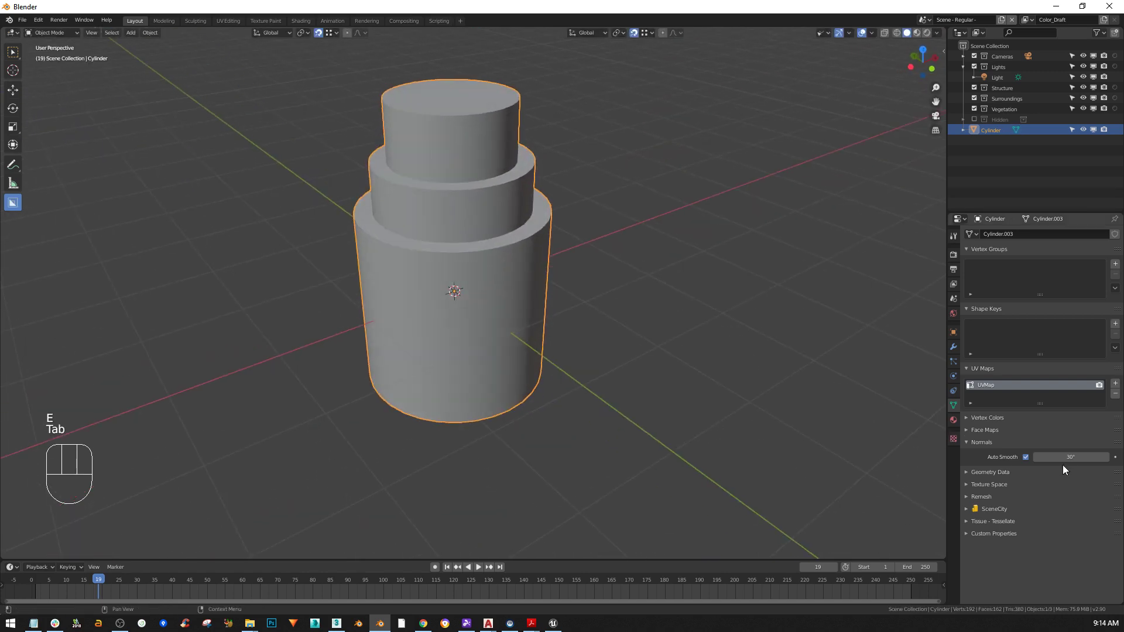
middle_click_drag(567, 371, 536, 371, "shift")
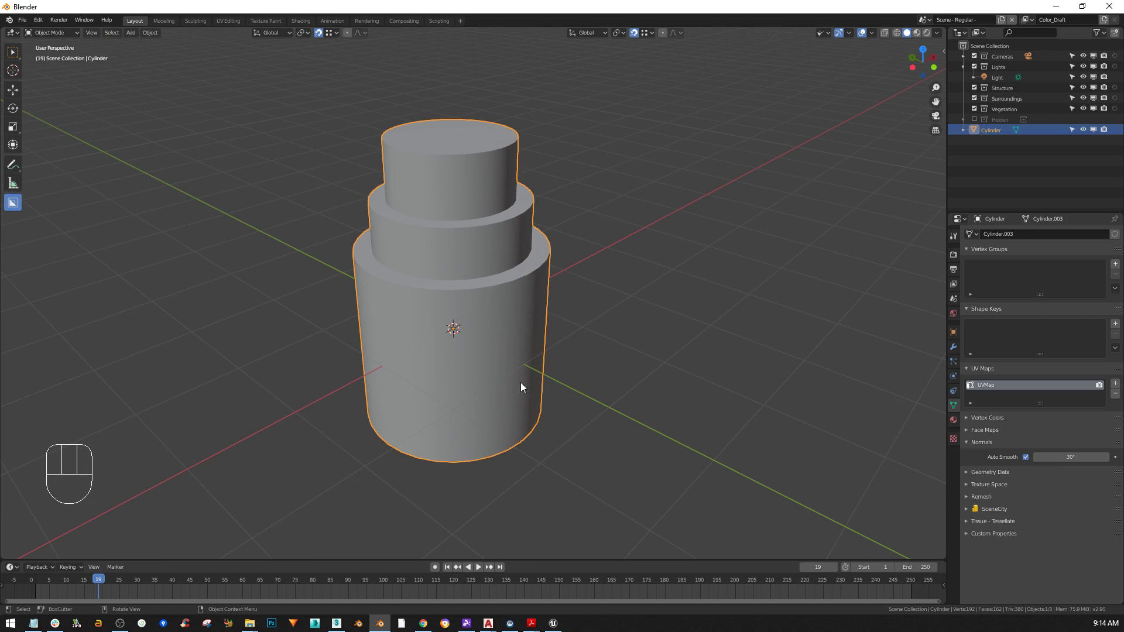
left_click(337, 623)
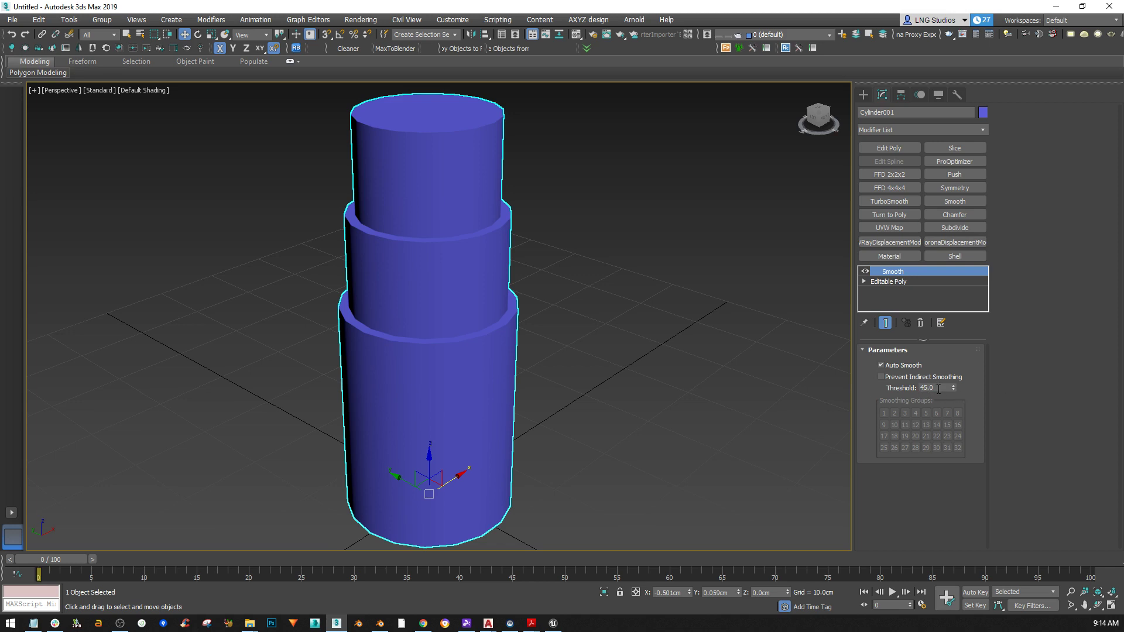
middle_click_drag(454, 178, 457, 194, "alt")
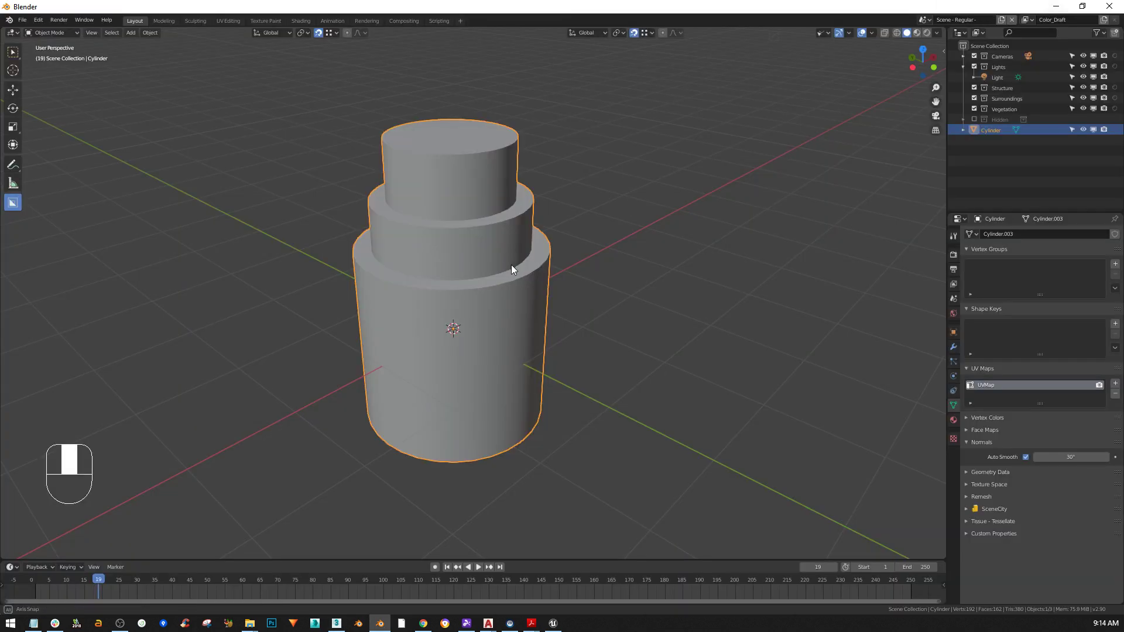
middle_click_drag(511, 264, 454, 277, "shift")
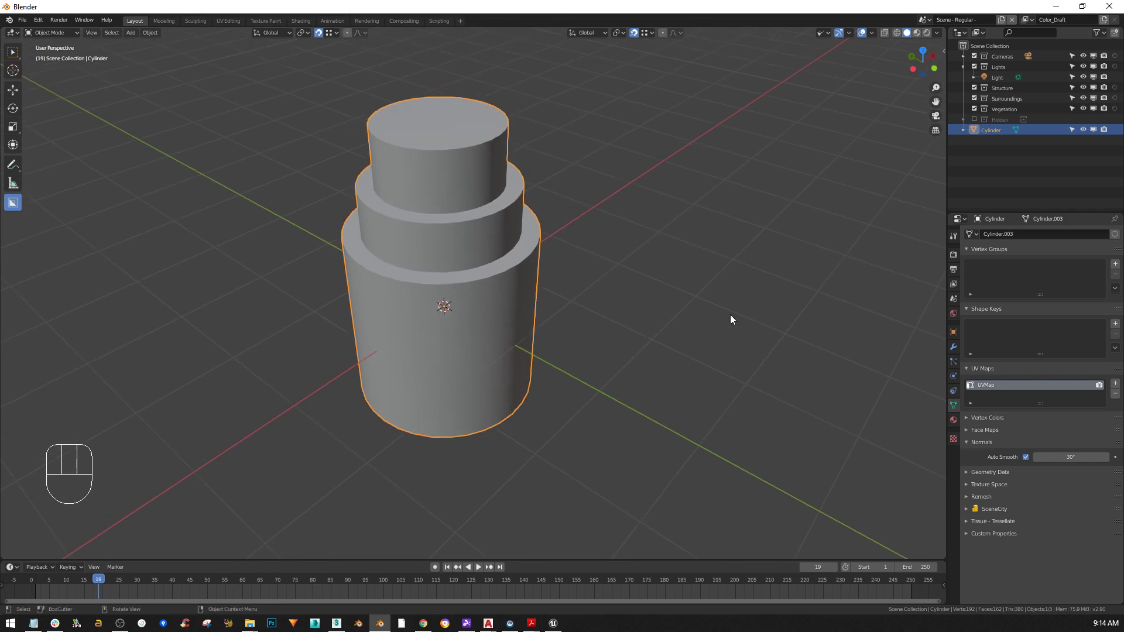
mouse_move(399, 293)
middle_mouse_down()
mouse_move(446, 278)
mouse_move(399, 289)
mouse_move(414, 284)
middle_mouse_up()
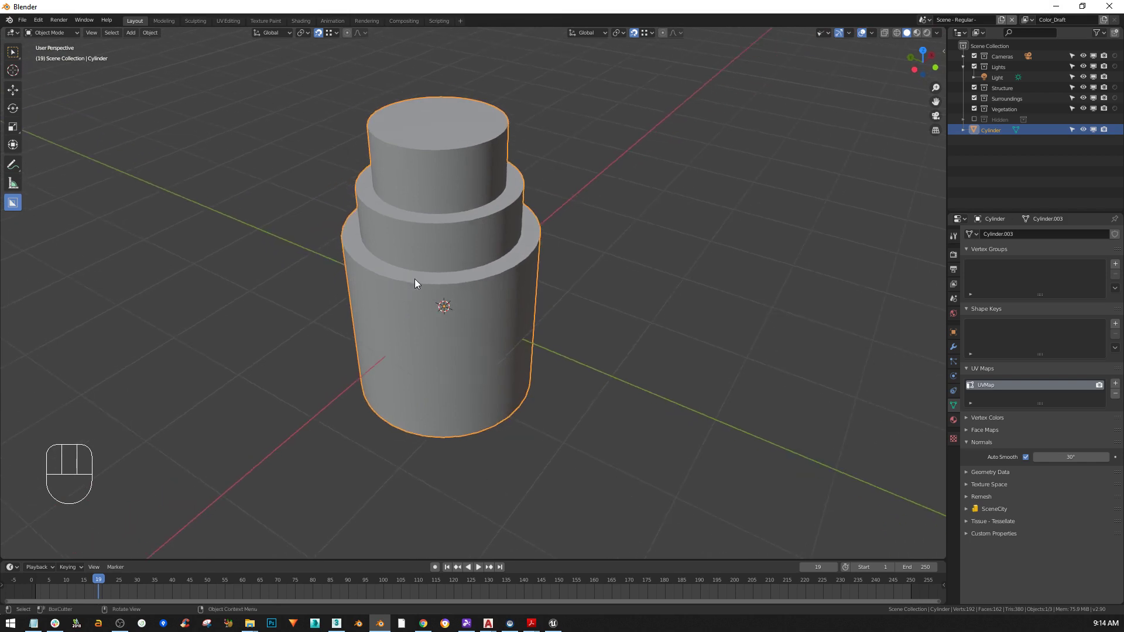
middle_click_drag(524, 249, 500, 298, "shift")
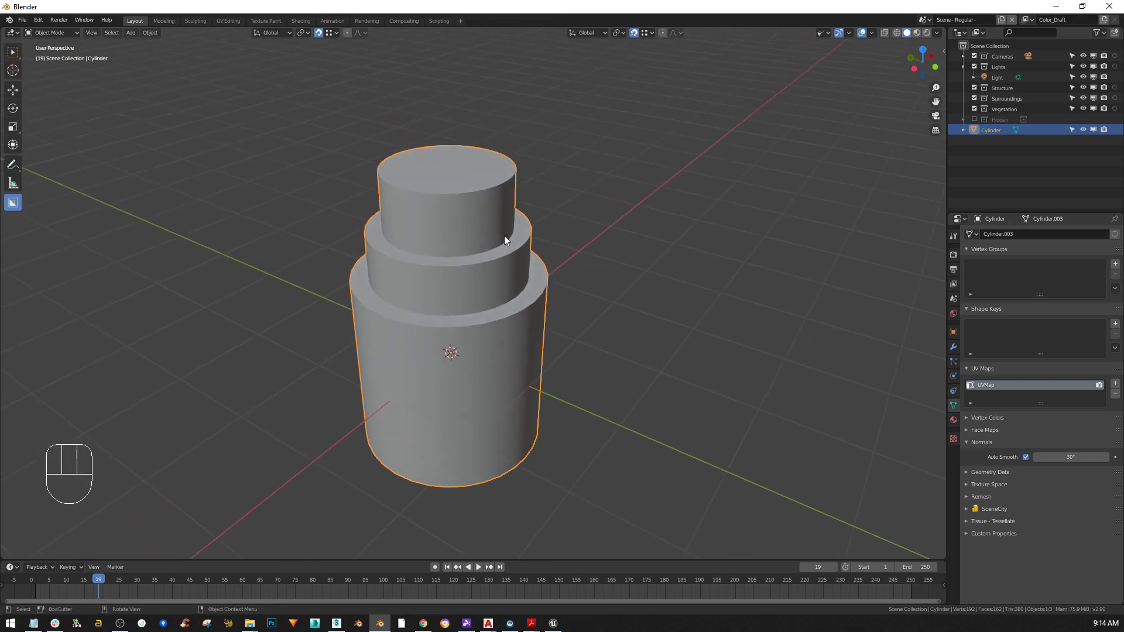
Bevel the rim of the cylinder's top face slightly in Edit Mode and inspect the shading in Object Mode
key("Tab")
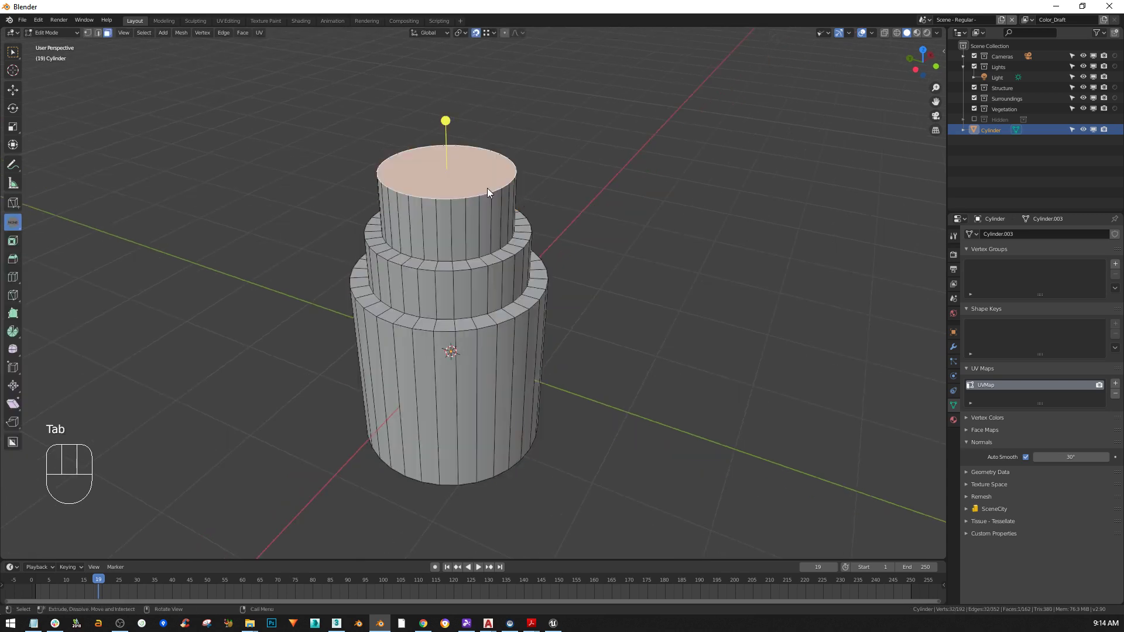
scroll(548, 194, "up", 2)
scroll(527, 193, "up", 1)
key("ctrl+b")
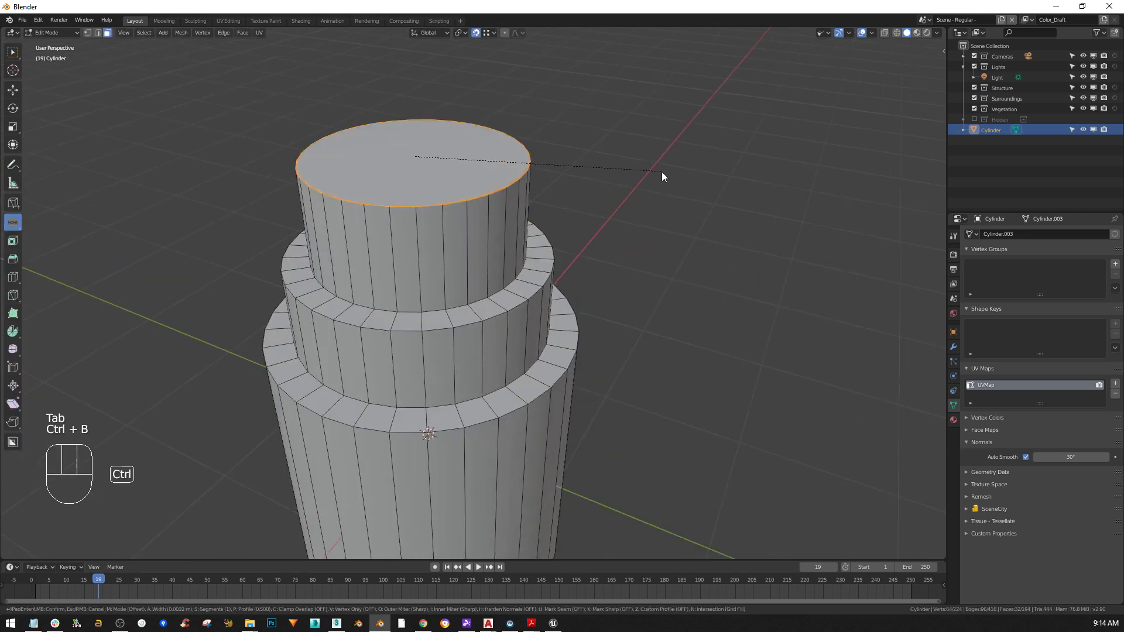
left_click(666, 174)
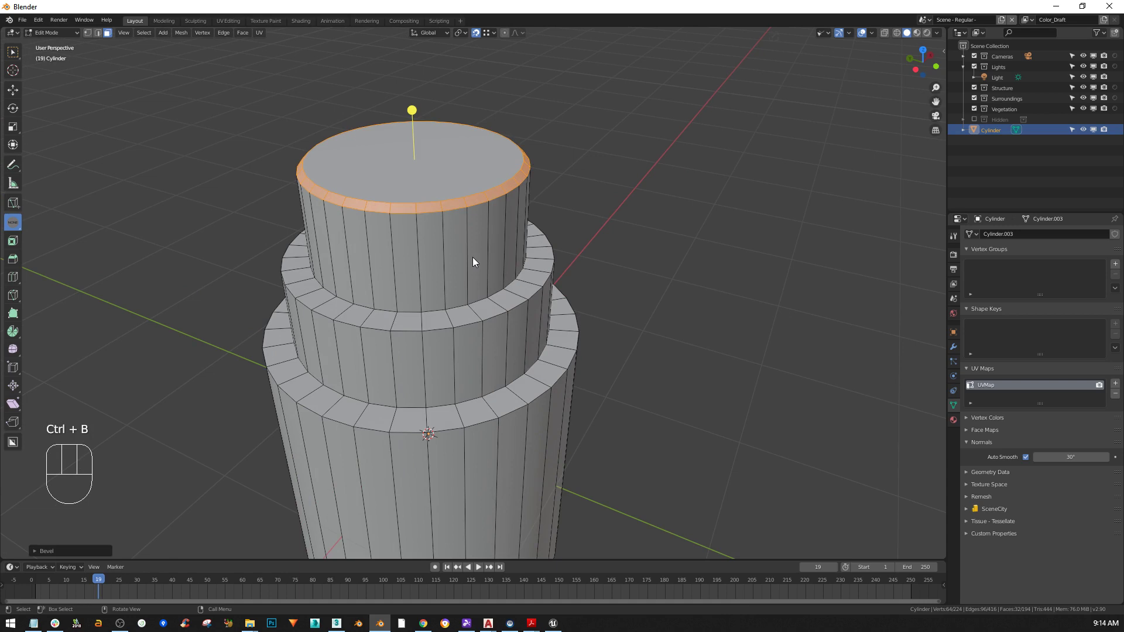
key("Tab")
middle_click_drag(451, 258, 454, 231)
scroll(455, 229, "down", 2)
middle_click_drag(483, 287, 504, 261, "shift")
middle_click_drag(497, 314, 508, 295)
scroll(471, 172, "up", 2)
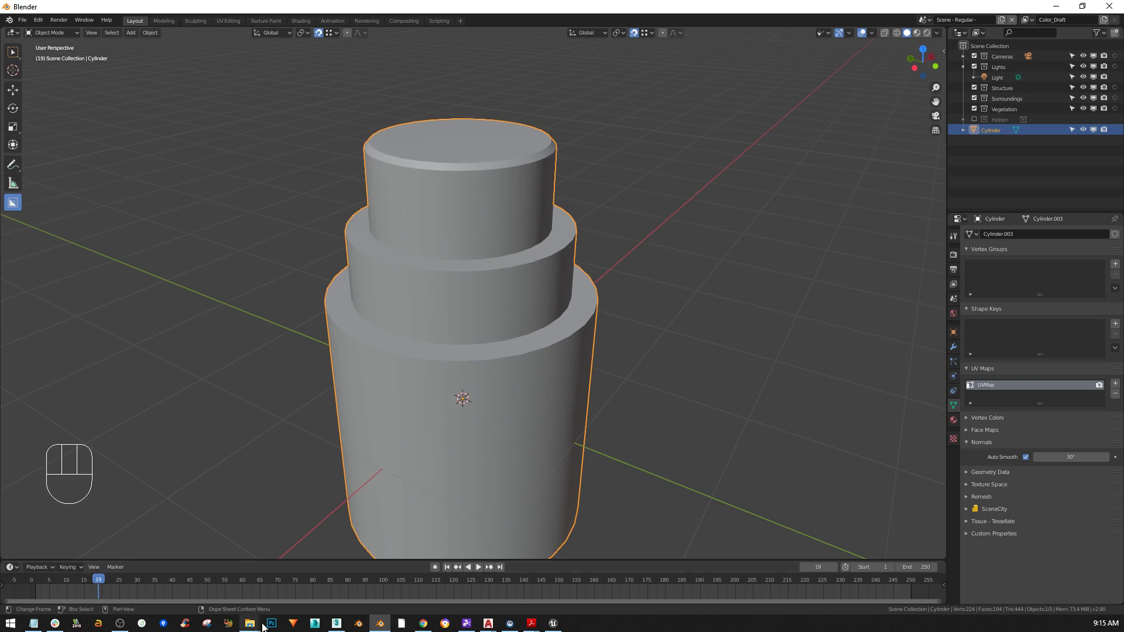
Switch to 3ds Max and open the Editable Poly beneath the Smooth modifier at edge level, with edged faces displayed
left_click(337, 623)
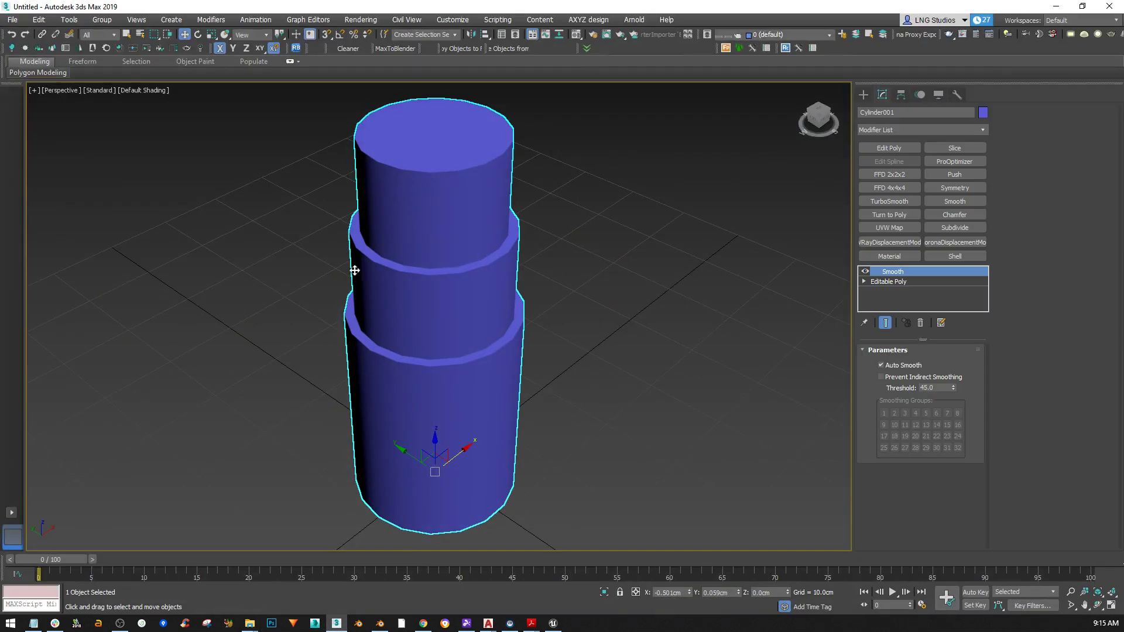
right_click(400, 144)
left_click(908, 281)
middle_click_drag(493, 183, 493, 216)
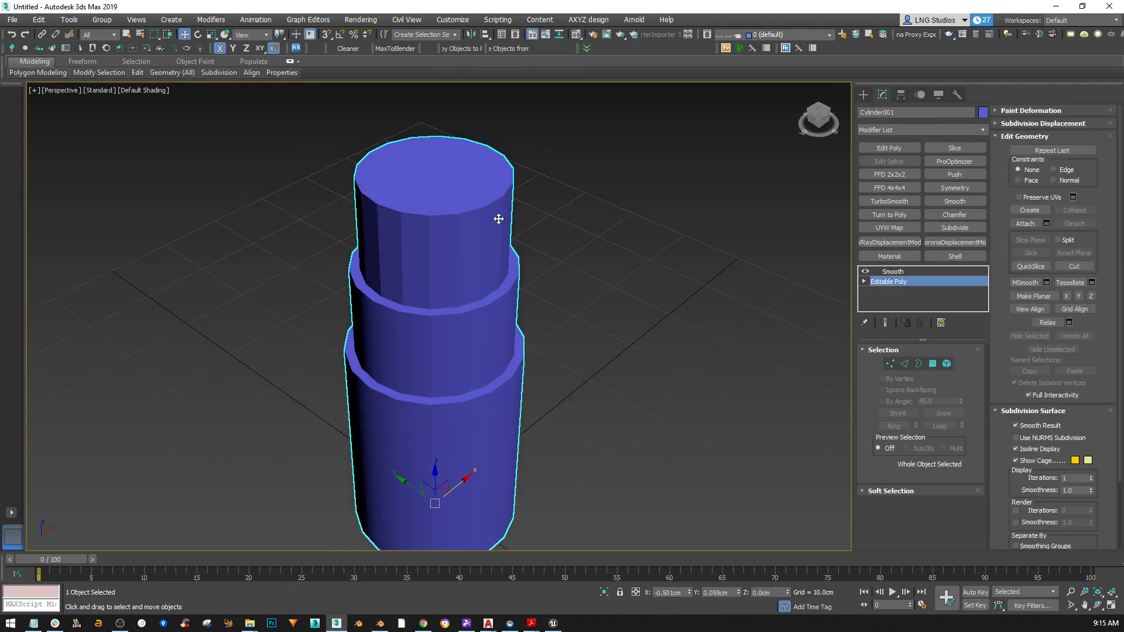
left_click(908, 364)
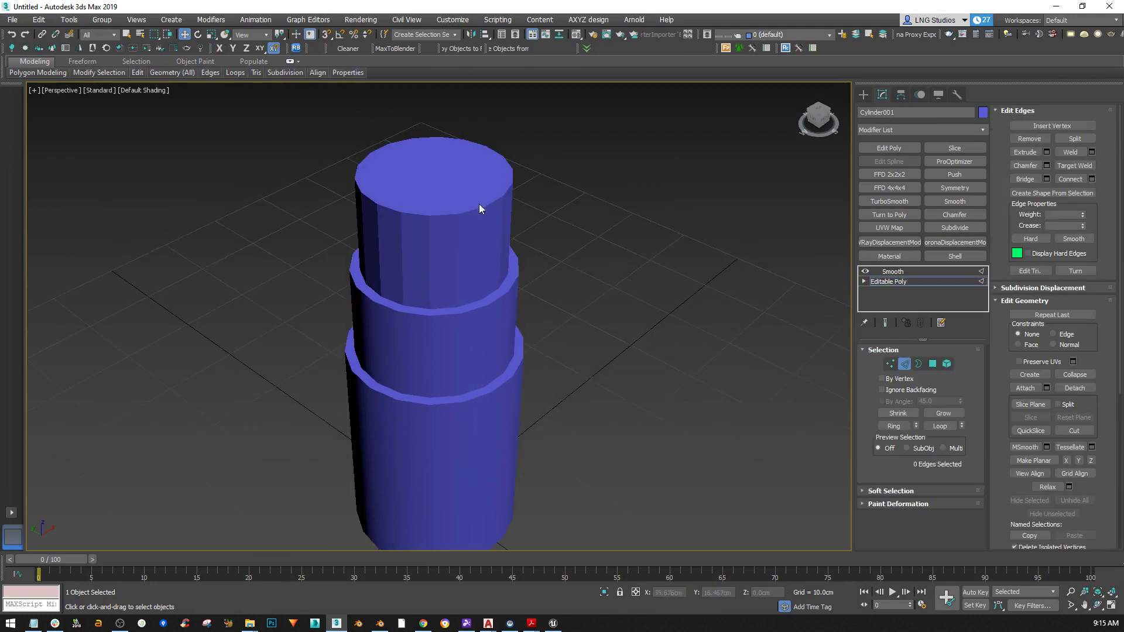
left_click(416, 218)
scroll(439, 209, "up", 3)
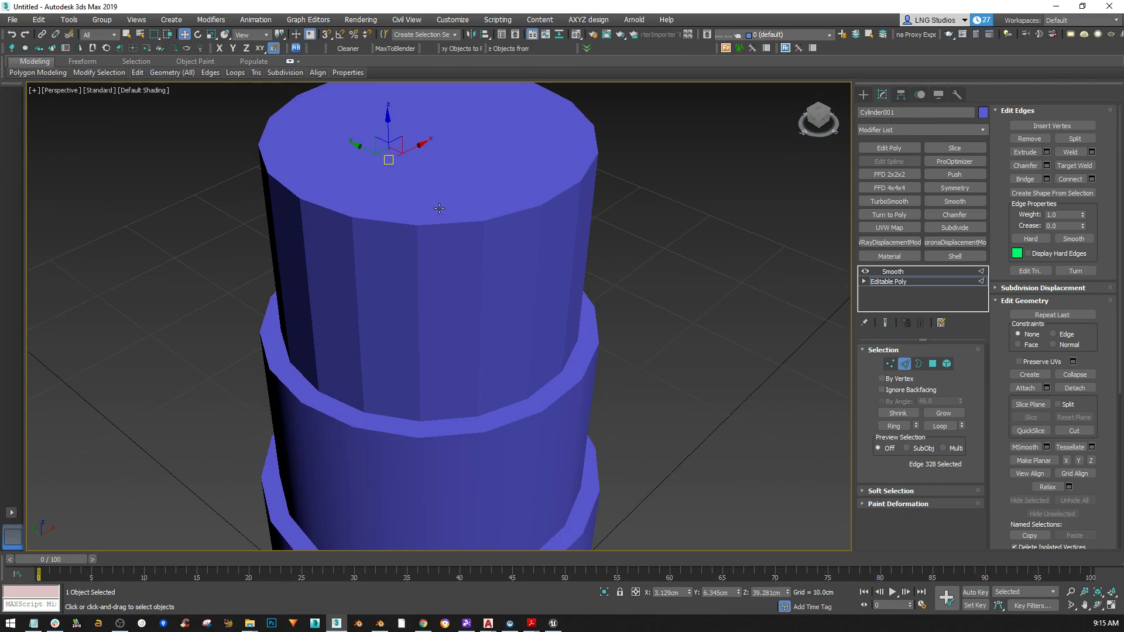
key("F4")
Select all the edges around the rim of the cylinder's top face
left_click(449, 222)
left_click(499, 218)
left_click(451, 221)
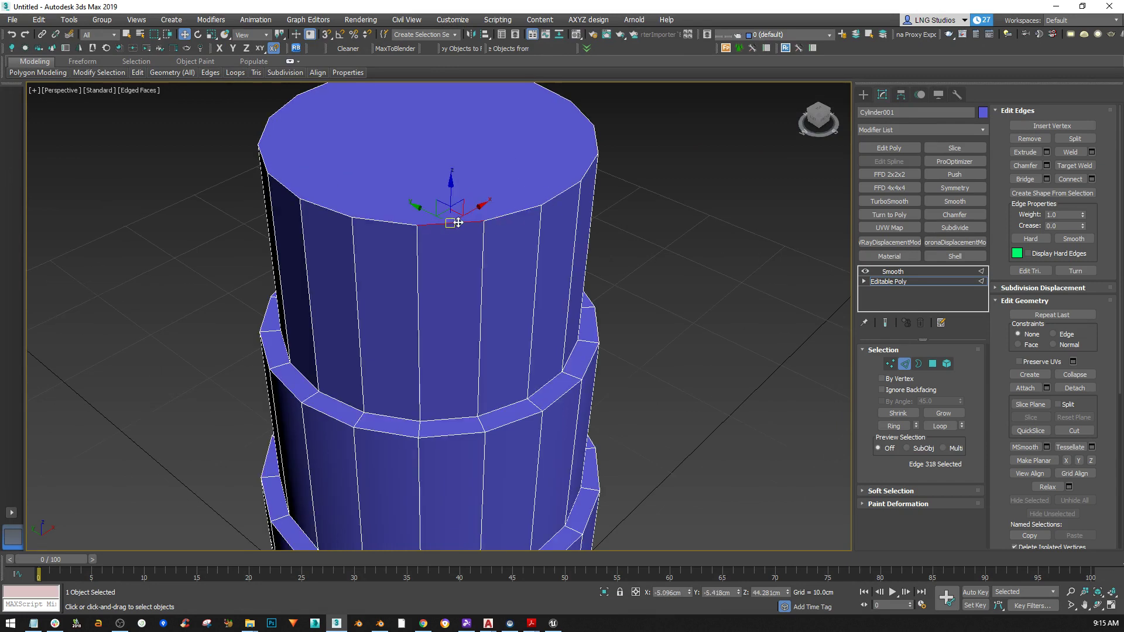
left_click(521, 213)
left_click(565, 188)
middle_click_drag(548, 200, 549, 261)
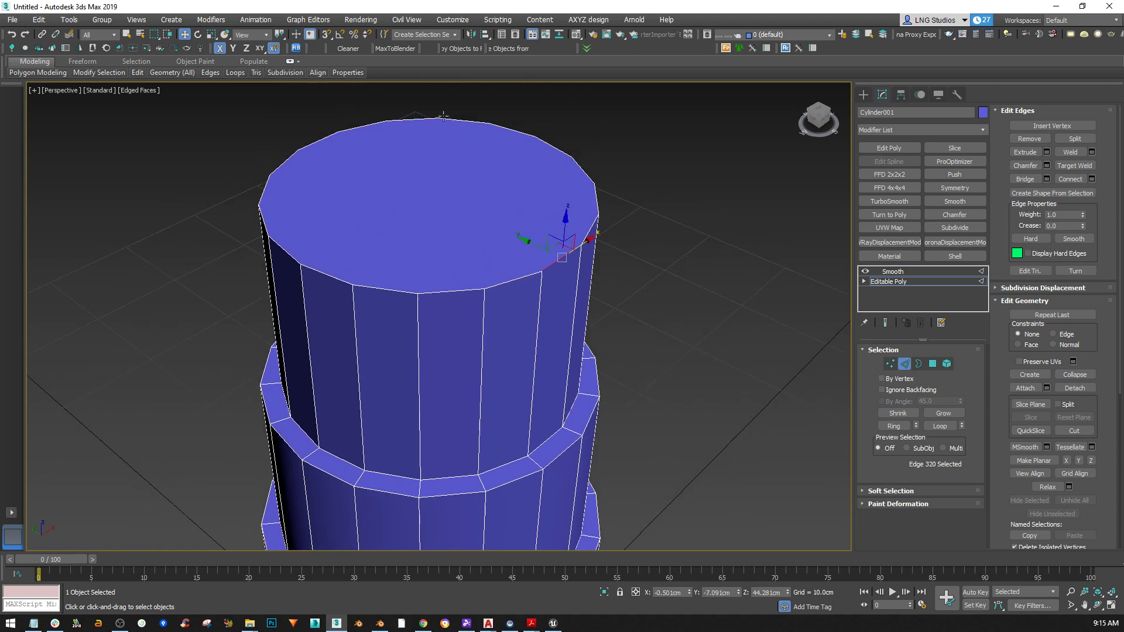
middle_click_drag(449, 316, 608, 213, "alt")
left_click_drag(145, 352, 145, 352)
left_click_drag(677, 318, 18, 561, "ctrl")
middle_click_drag(459, 363, 474, 382, "alt")
Chamfer the selected rim edges by 0.529 cm with one segment and leave edge level
right_click(442, 314)
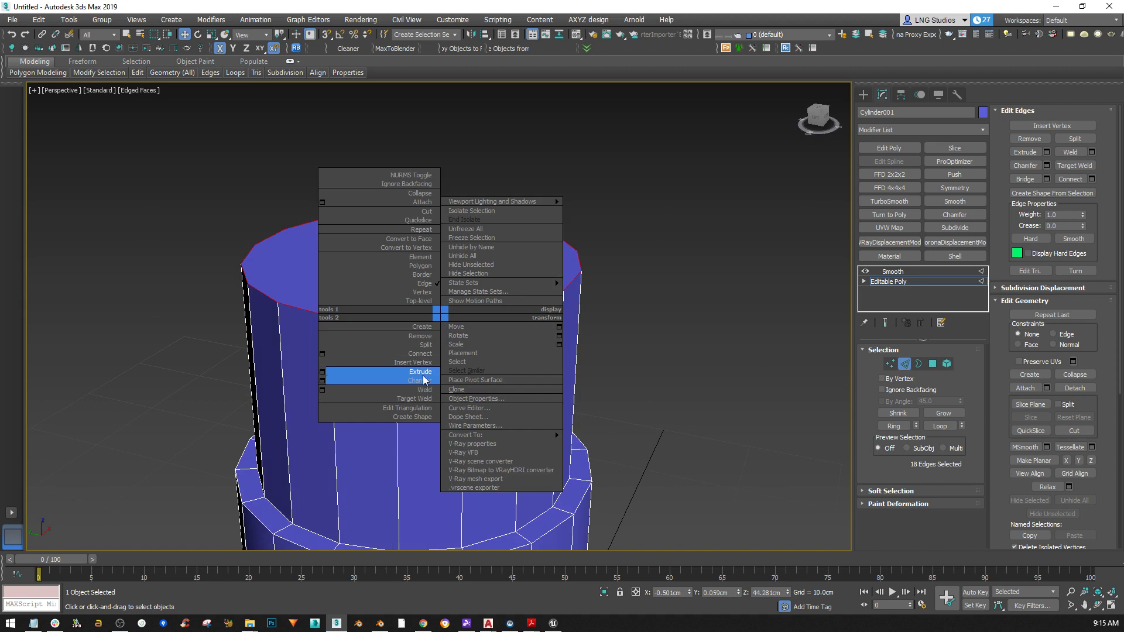
left_click(322, 382)
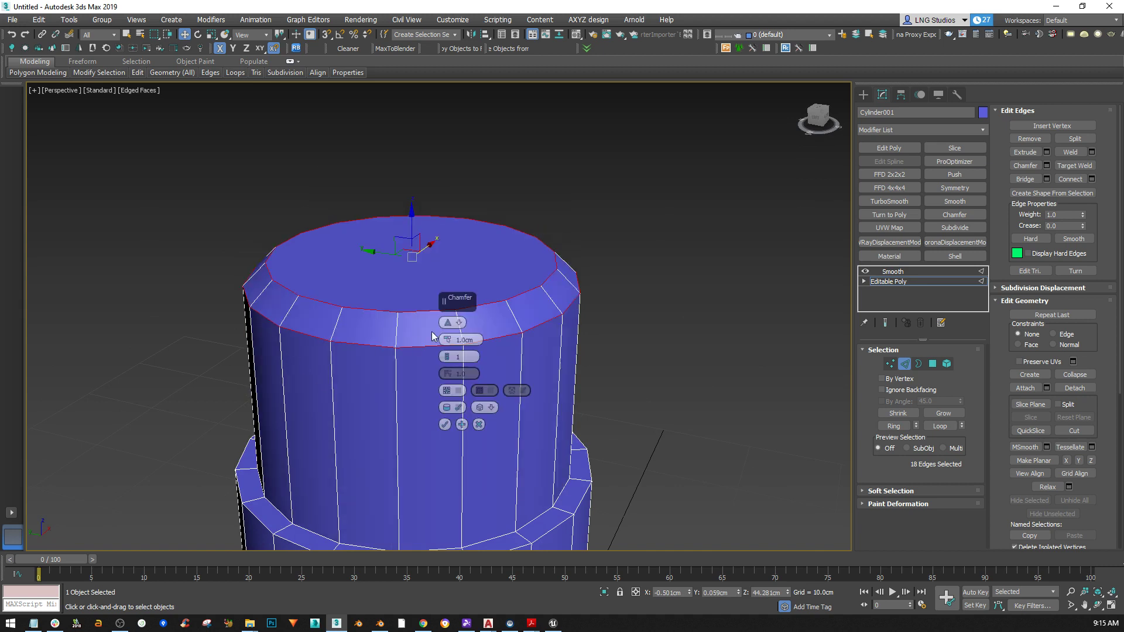
right_click(447, 342)
left_click_drag(450, 344, 452, 341)
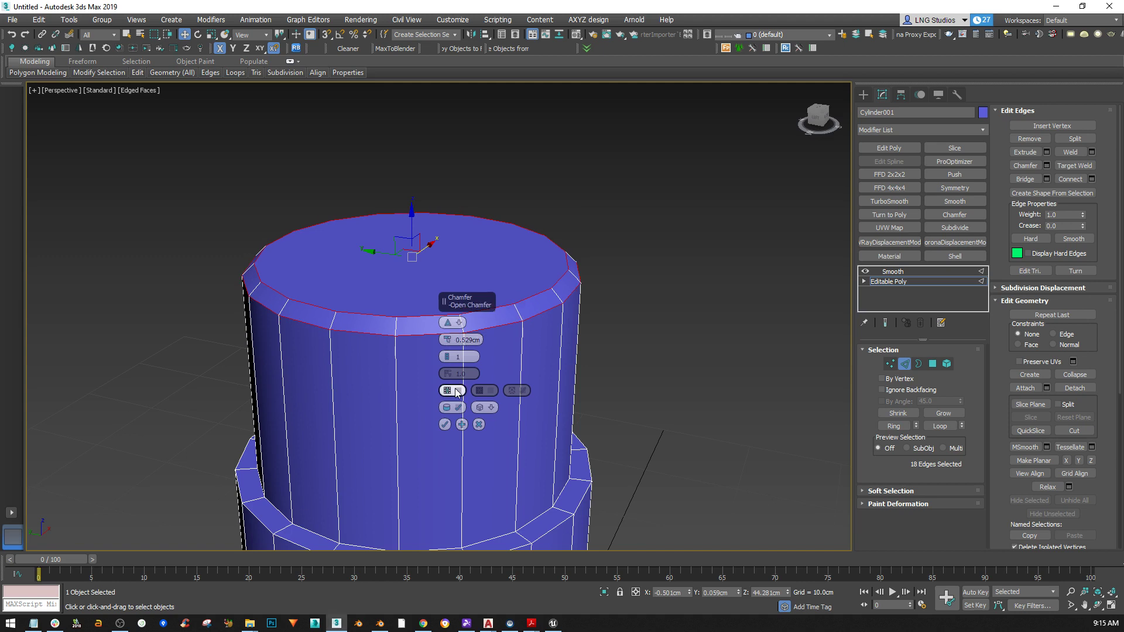
left_click(445, 424)
left_click(902, 363)
Go back to the Smooth modifier, turn off the edged-faces display and set the smoothing threshold to 50
left_click(902, 272)
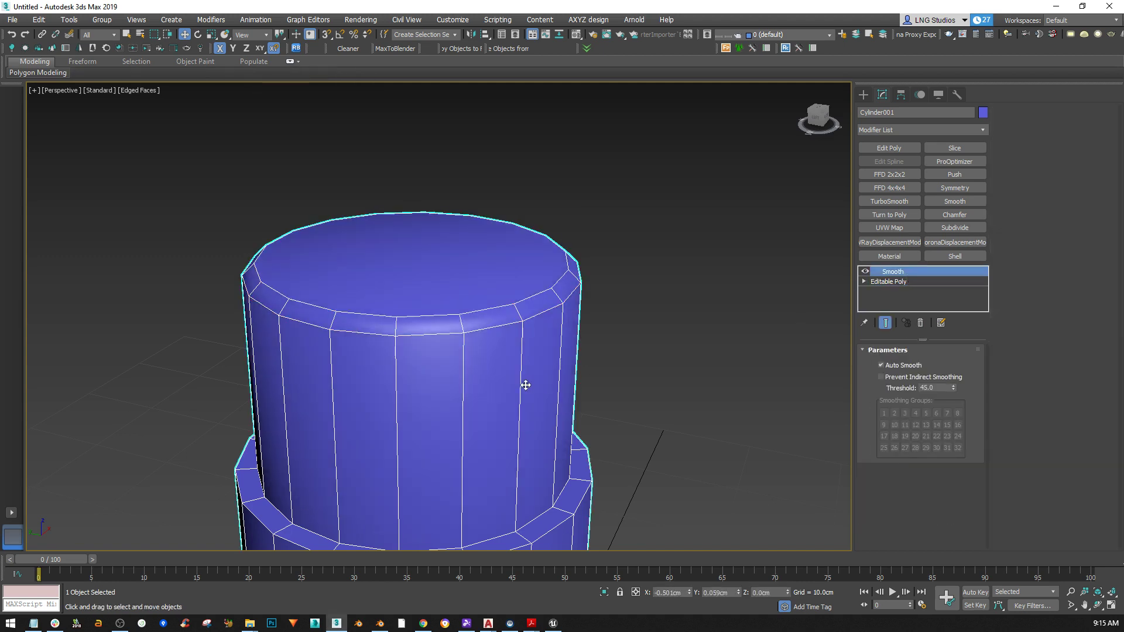
scroll(528, 385, "down", 3)
mouse_move(534, 403)
middle_mouse_down("alt")
mouse_move(479, 307)
mouse_move(394, 271)
mouse_move(395, 291)
mouse_move(384, 283)
middle_mouse_up("alt")
key("F4")
double_click(931, 388)
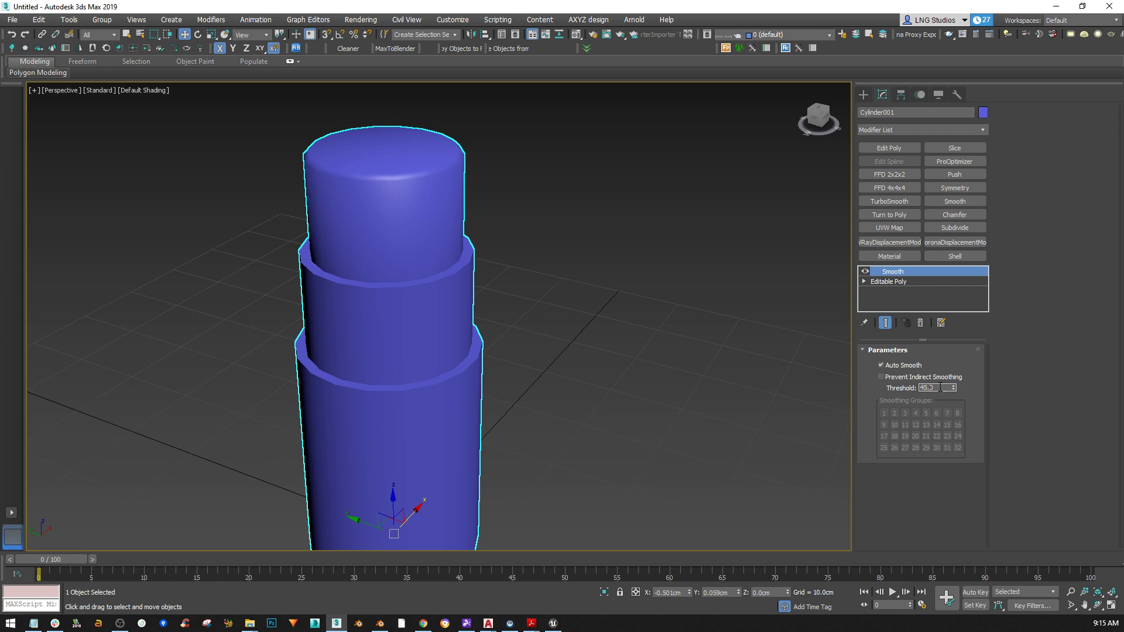
type("50")
Examine the smoothing across the chamfered top rim up close, with and without edged faces
middle_click_drag(527, 316, 471, 287, "alt")
middle_click_drag(381, 158, 391, 121, "alt")
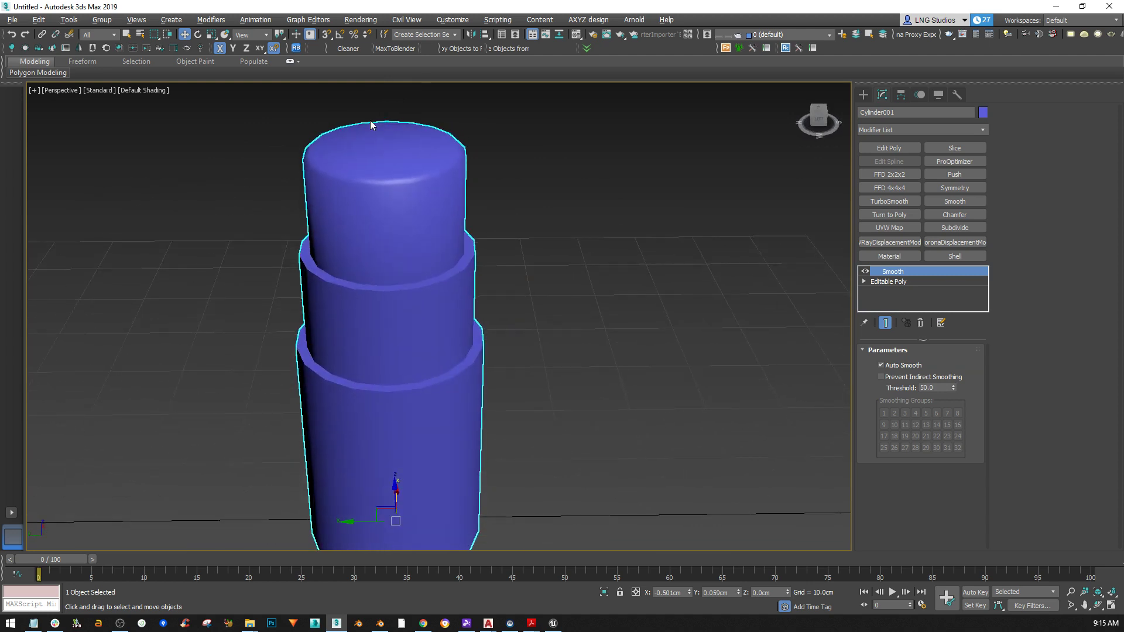
mouse_move(380, 198)
middle_mouse_down()
mouse_move(427, 188)
mouse_move(382, 161)
mouse_move(368, 199)
mouse_move(386, 189)
middle_mouse_up()
scroll(458, 140, "up", 5)
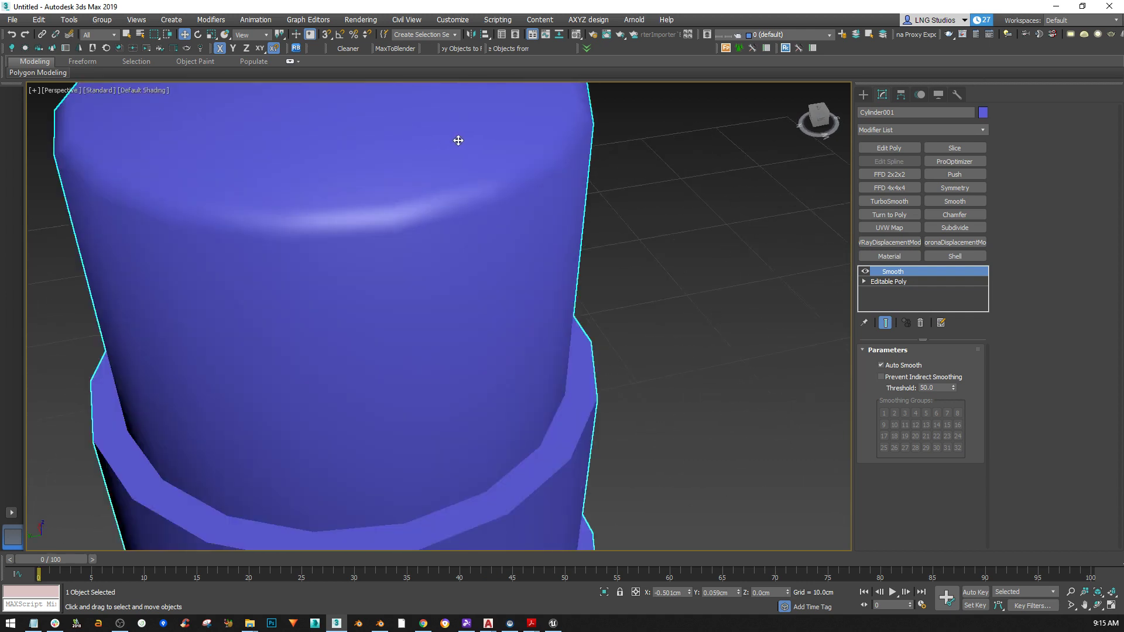
scroll(468, 151, "down", 3)
key("F4")
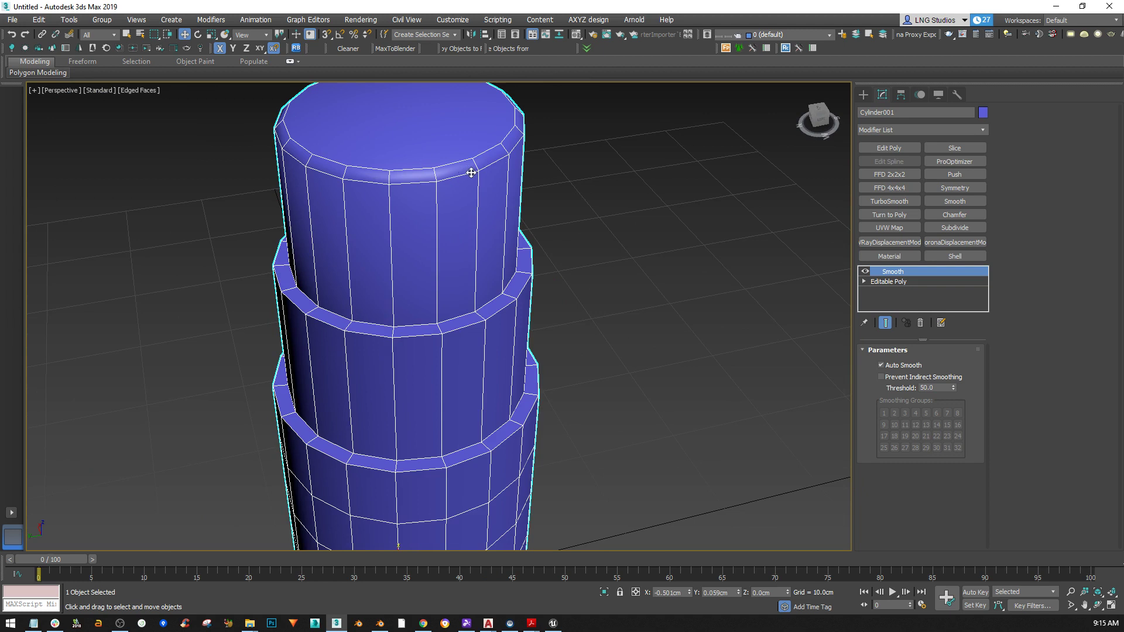
key("F4")
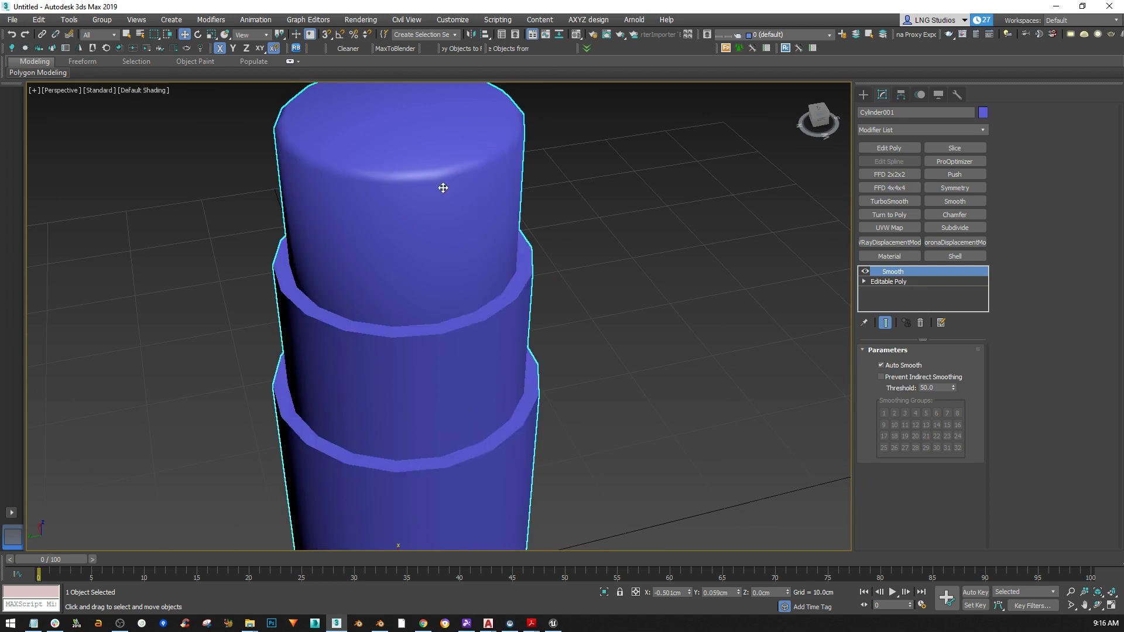
scroll(443, 188, "down", 3)
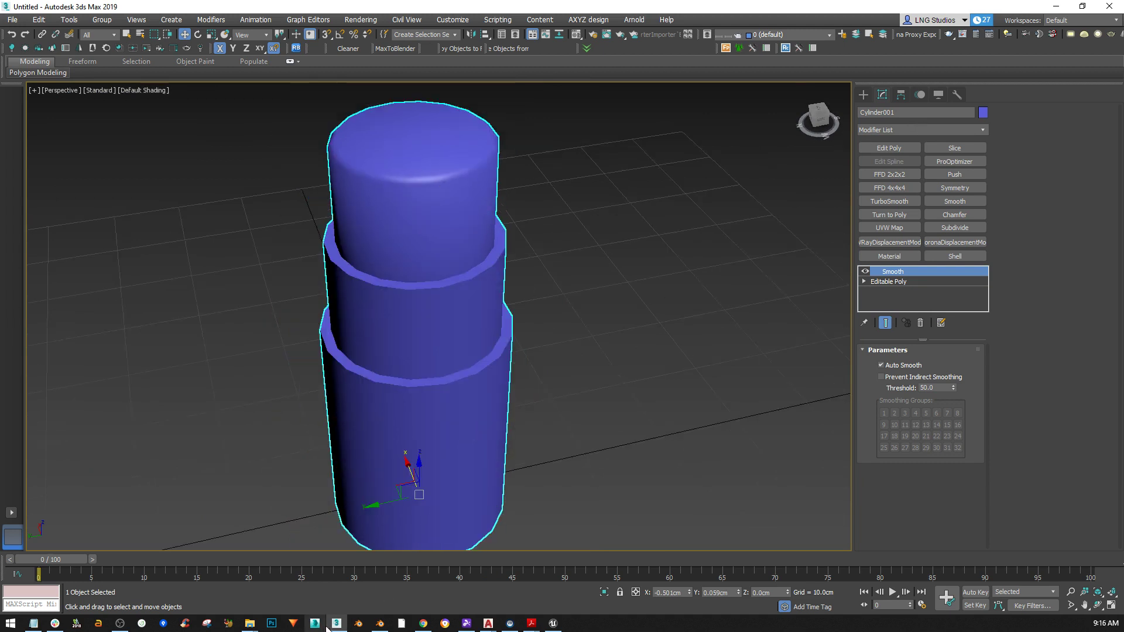
Switch to Blender and set the cylinder's Auto Smooth angle to 50°
left_click(379, 623)
middle_click_drag(508, 280, 495, 247)
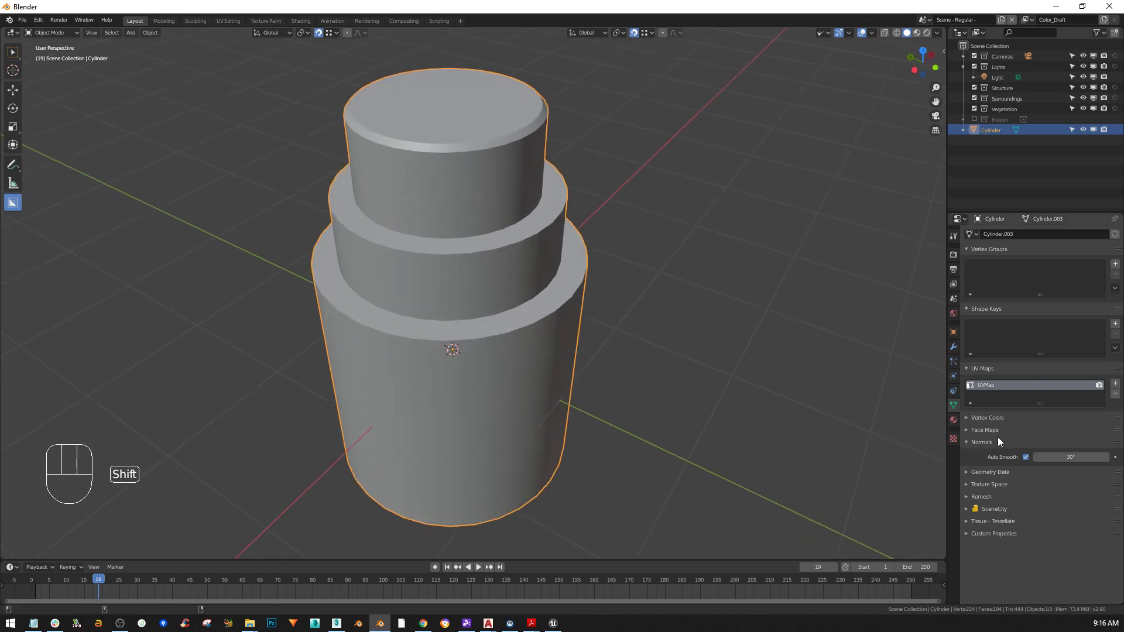
left_click(1075, 458)
type("5")
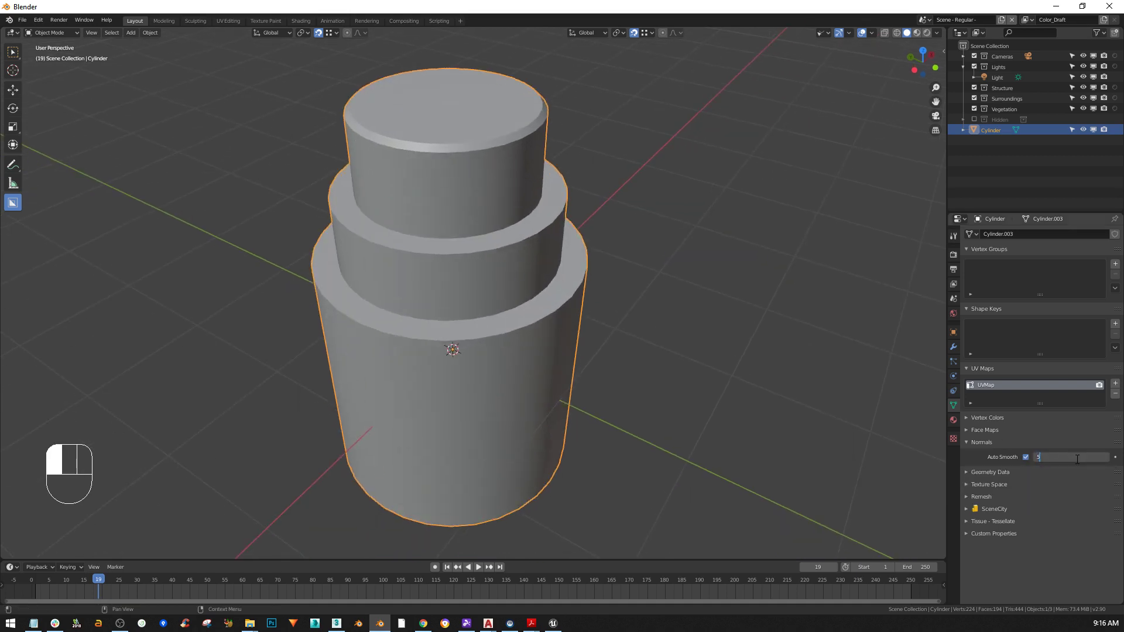
type("0")
key("Return")
Examine the beveled top's shading up close and switch to 3ds Max to compare it with the chamfered top there
mouse_move(473, 276)
middle_mouse_down()
mouse_move(518, 277)
mouse_move(492, 268)
middle_mouse_up()
middle_click_drag(517, 206, 520, 232, "shift")
mouse_move(517, 232)
middle_mouse_down()
mouse_move(543, 213)
mouse_move(541, 229)
mouse_move(535, 220)
middle_mouse_up()
scroll(441, 66, "up", 3)
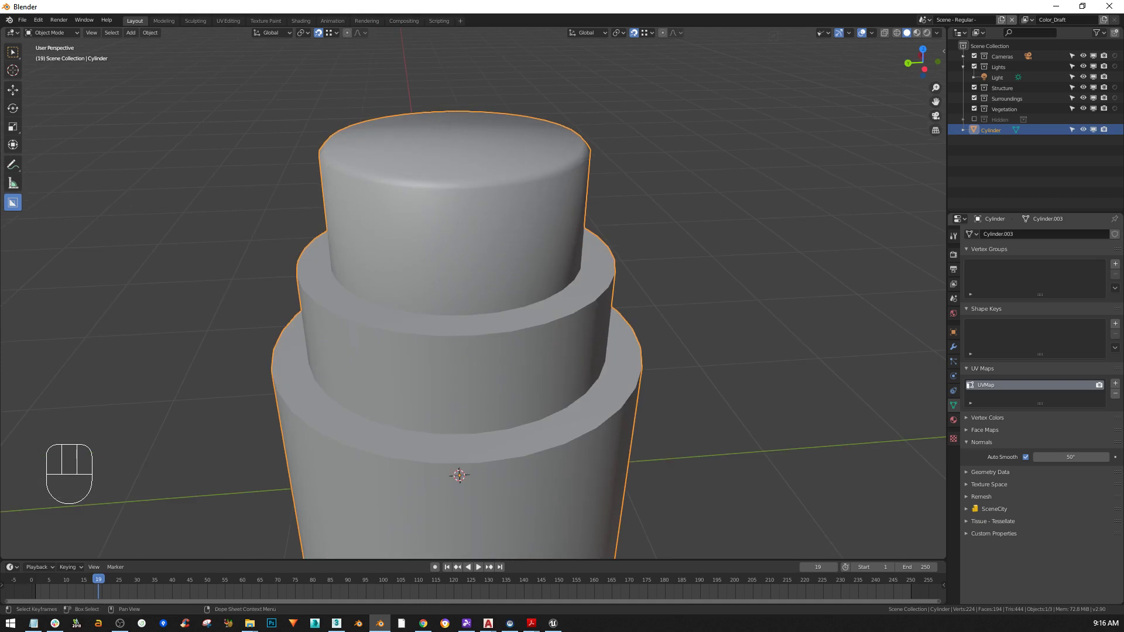
left_click(336, 623)
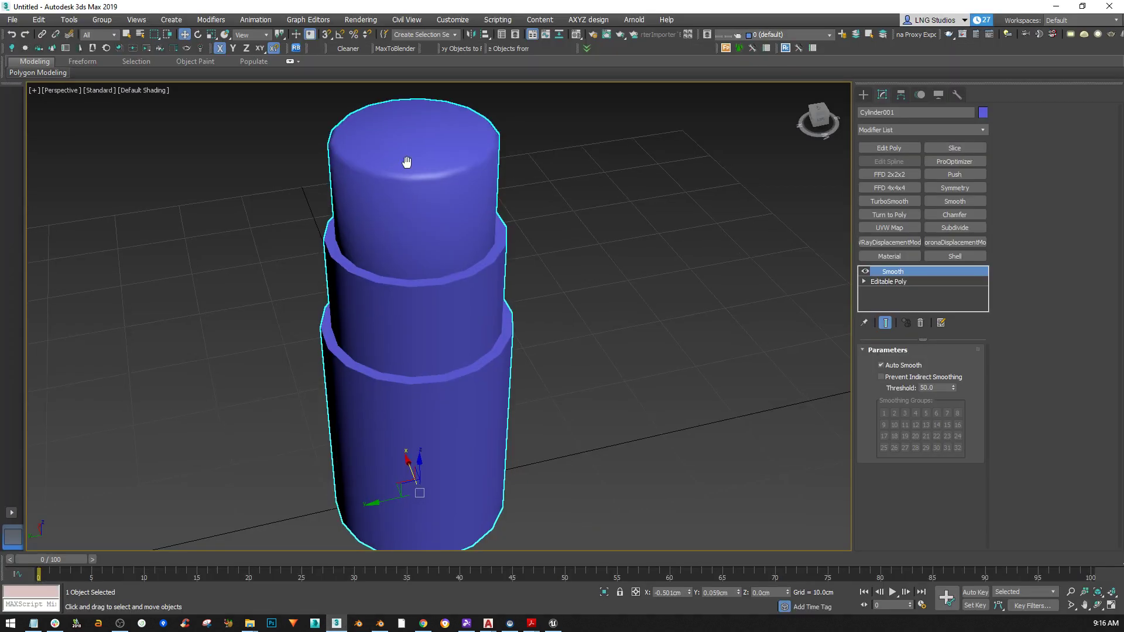
middle_click_drag(407, 163, 439, 258)
scroll(446, 234, "up", 2)
scroll(457, 192, "up", 4)
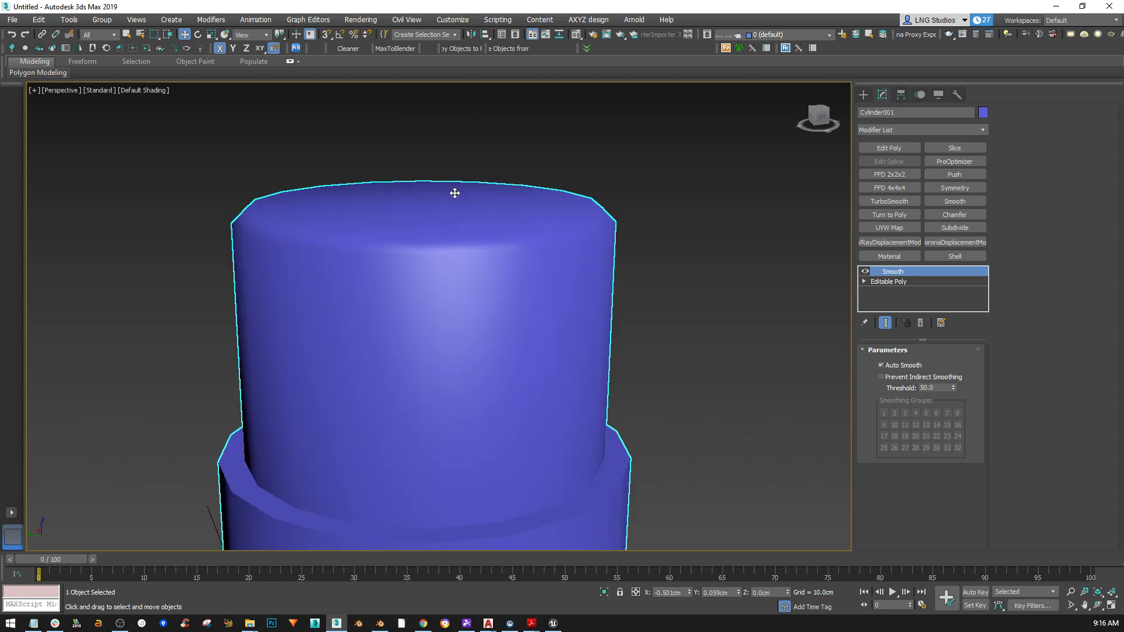
scroll(432, 196, "up", 1)
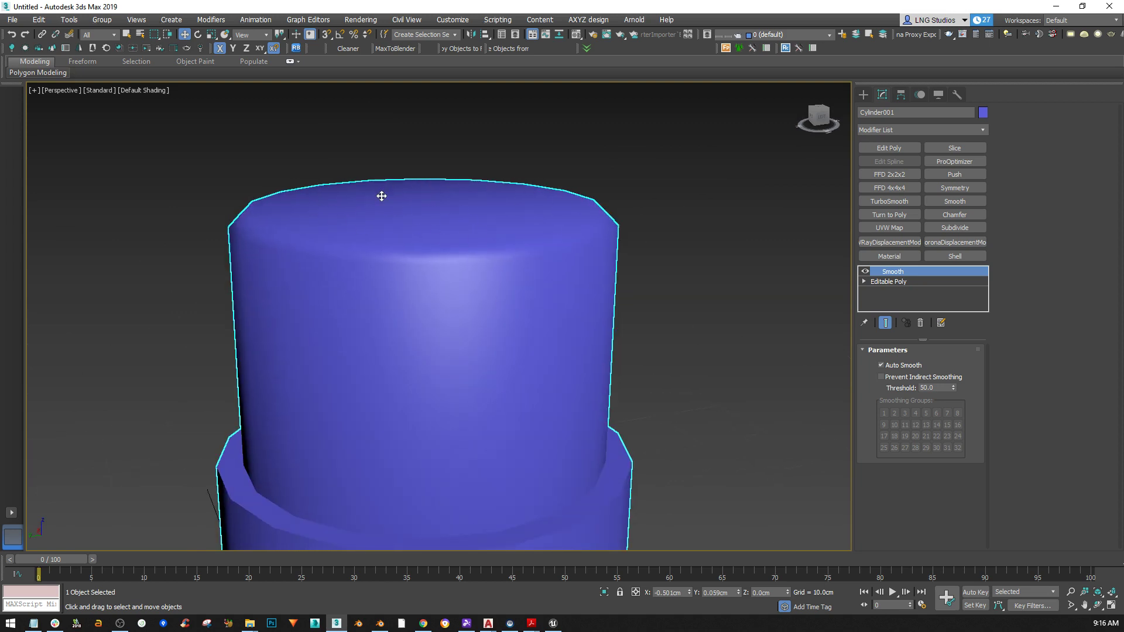
scroll(447, 206, "down", 2)
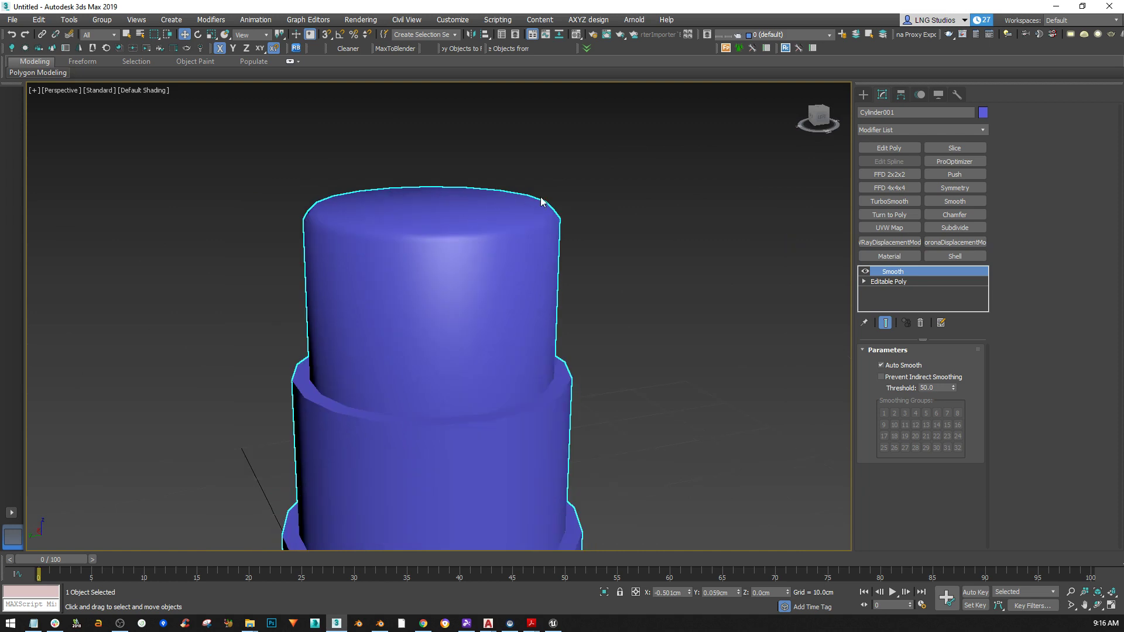
mouse_move(529, 215)
middle_mouse_down("alt")
mouse_move(536, 234)
mouse_move(538, 203)
middle_mouse_up("alt")
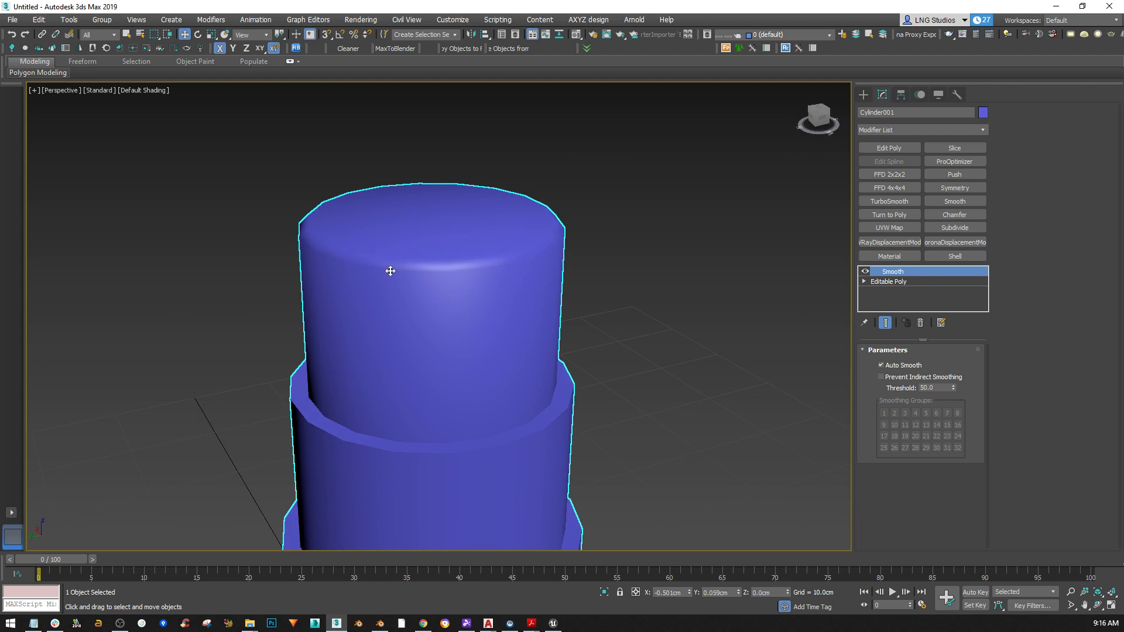
Switch to Blender and add a Weighted Normal modifier to the stepped cylinder
left_click(1055, 6)
middle_click_drag(558, 335, 496, 245, "shift")
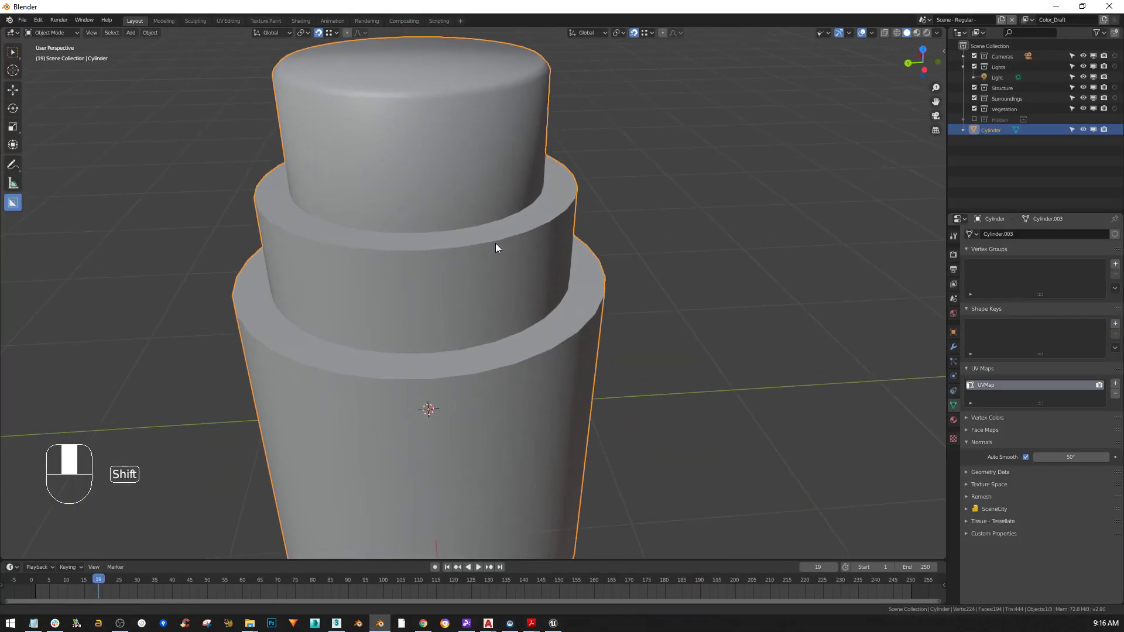
scroll(496, 263, "down", 3)
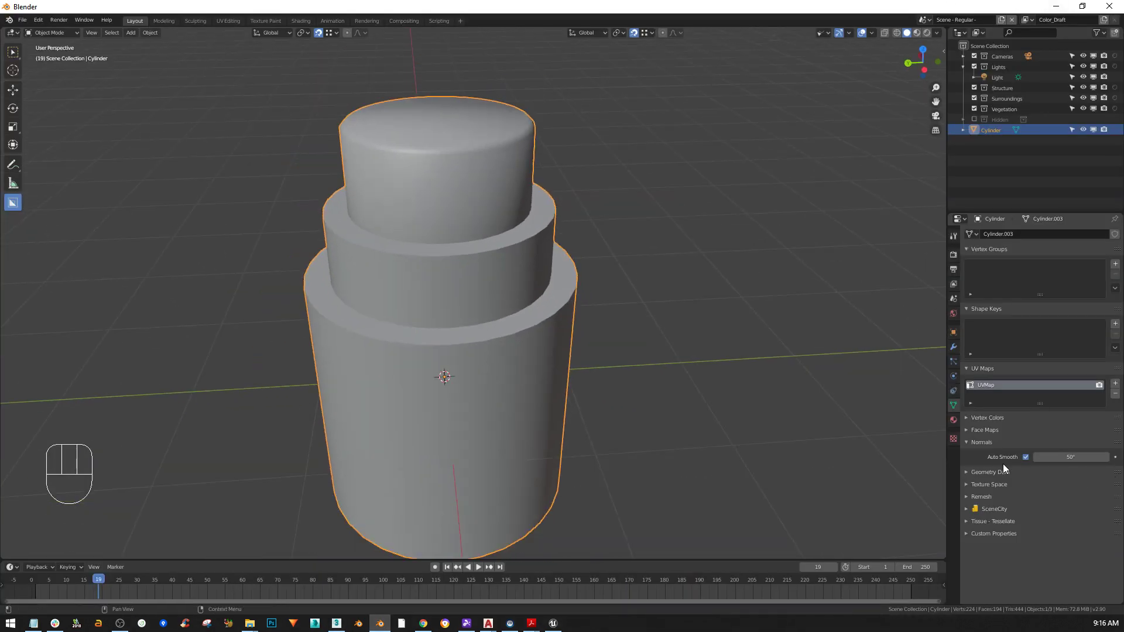
left_click(953, 346)
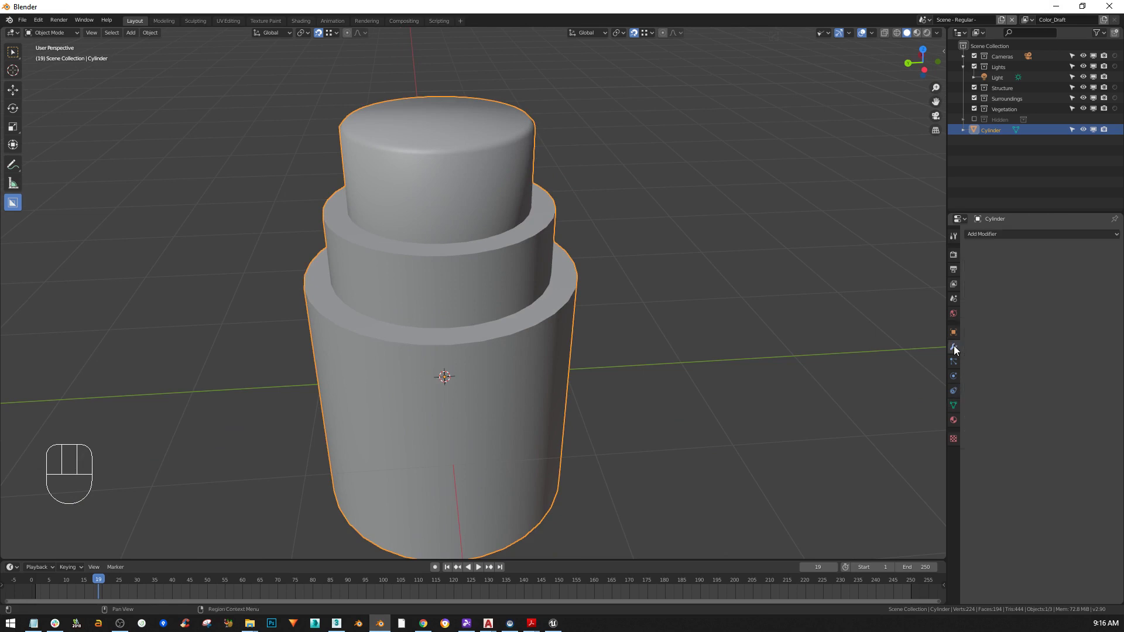
left_click(1012, 234)
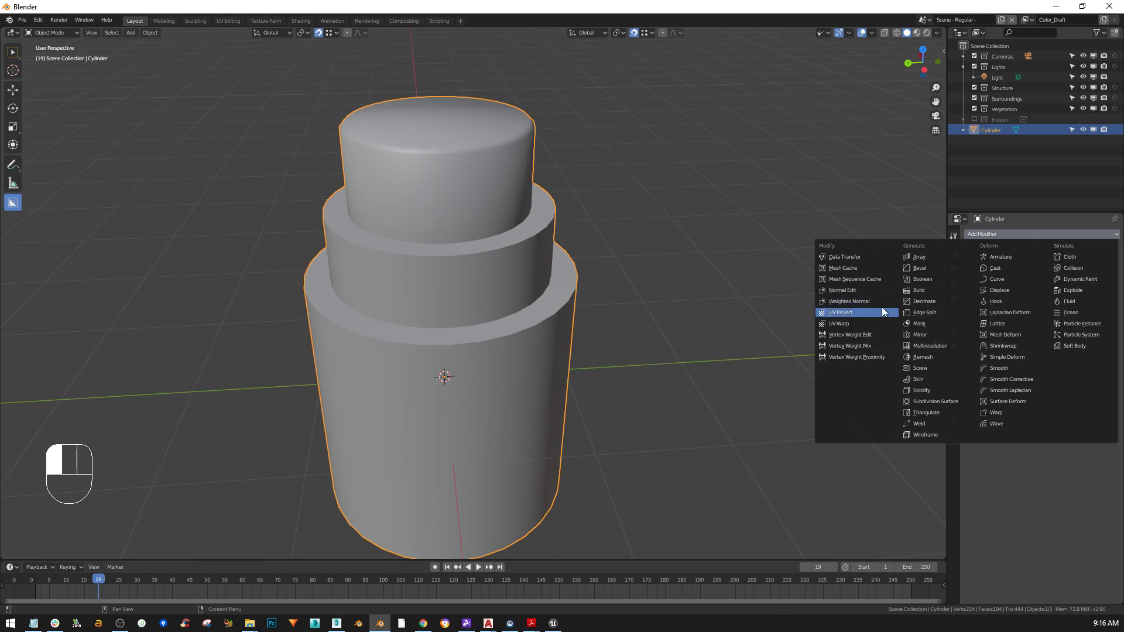
left_click(852, 304)
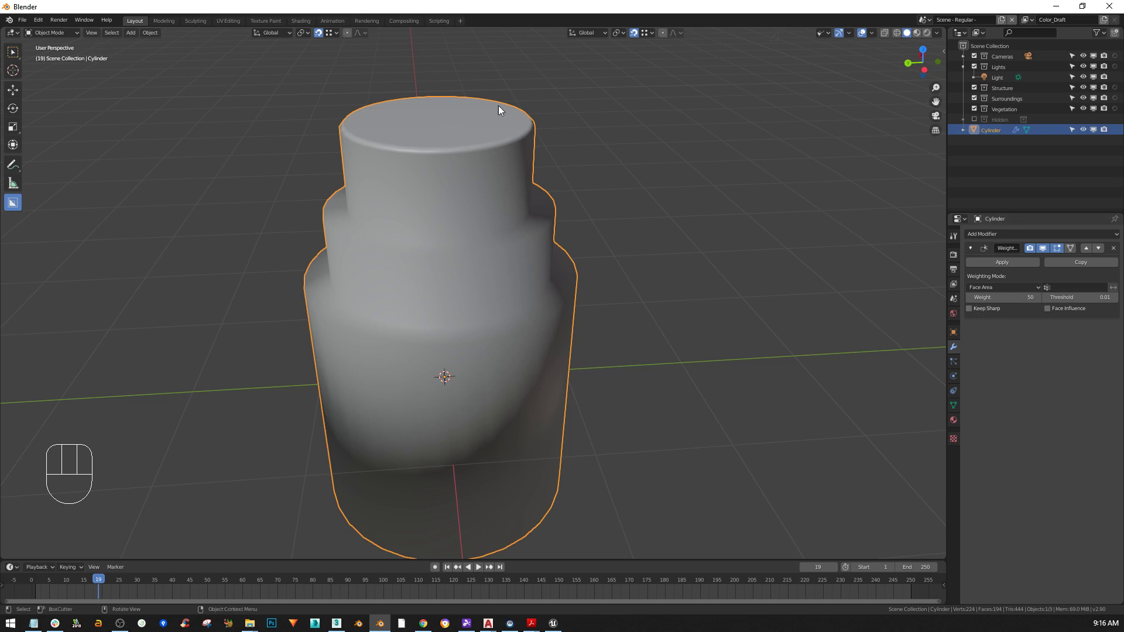
Enable Keep Sharp on the cylinder's Weighted Normal modifier
scroll(439, 126, "up", 2)
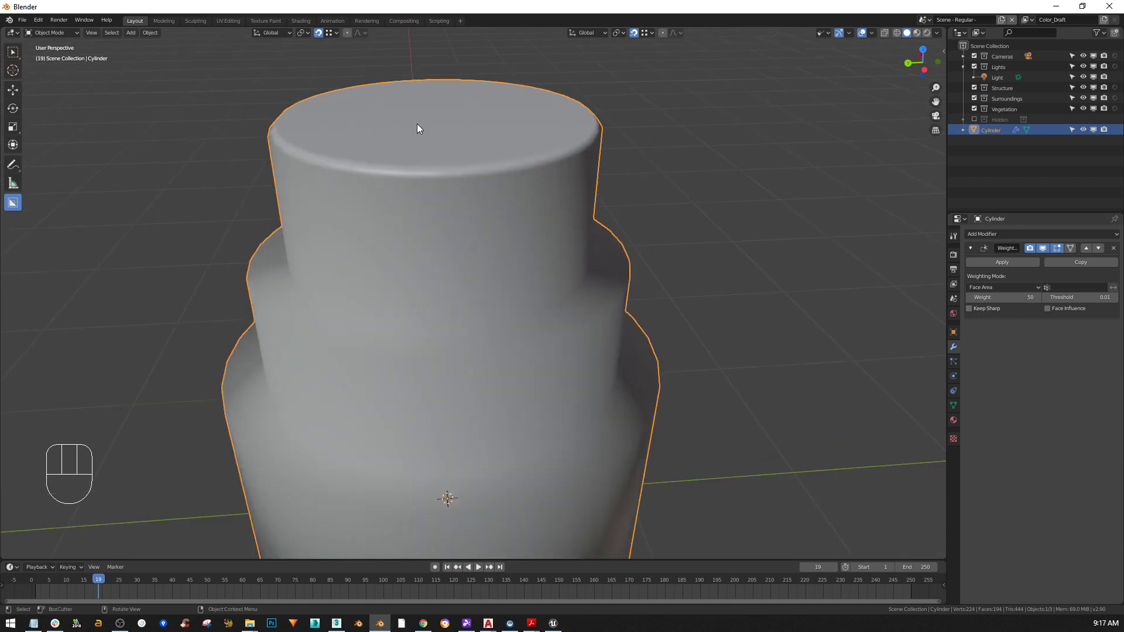
scroll(445, 126, "down", 2)
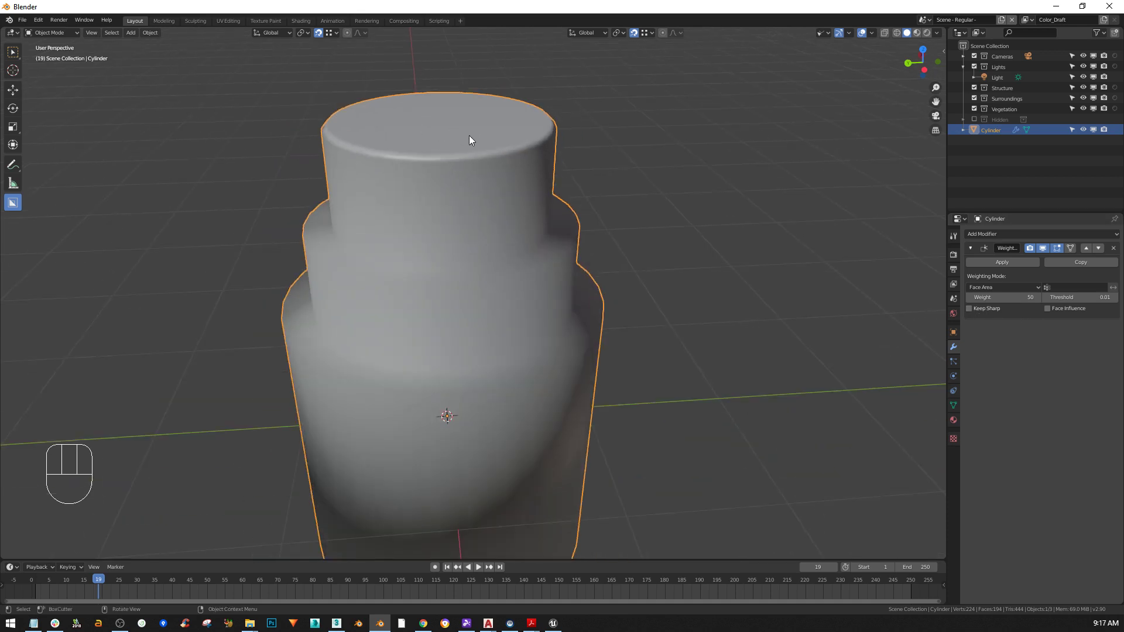
left_click(969, 308)
Examine the weighted shading on the beveled top up close and compare it with the chamfered top in 3ds Max
scroll(550, 350, "down", 2)
middle_click_drag(533, 357, 369, 216)
scroll(476, 289, "up", 2)
middle_click_drag(364, 156, 420, 137)
scroll(426, 138, "up", 3)
scroll(420, 118, "up", 2)
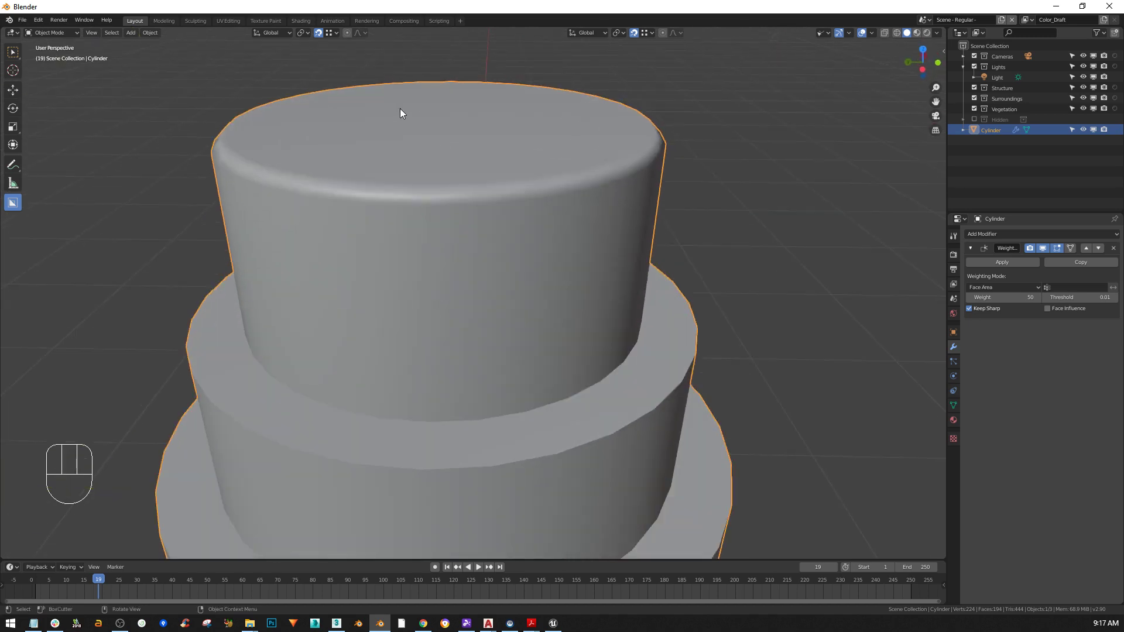
middle_click_drag(452, 161, 489, 118)
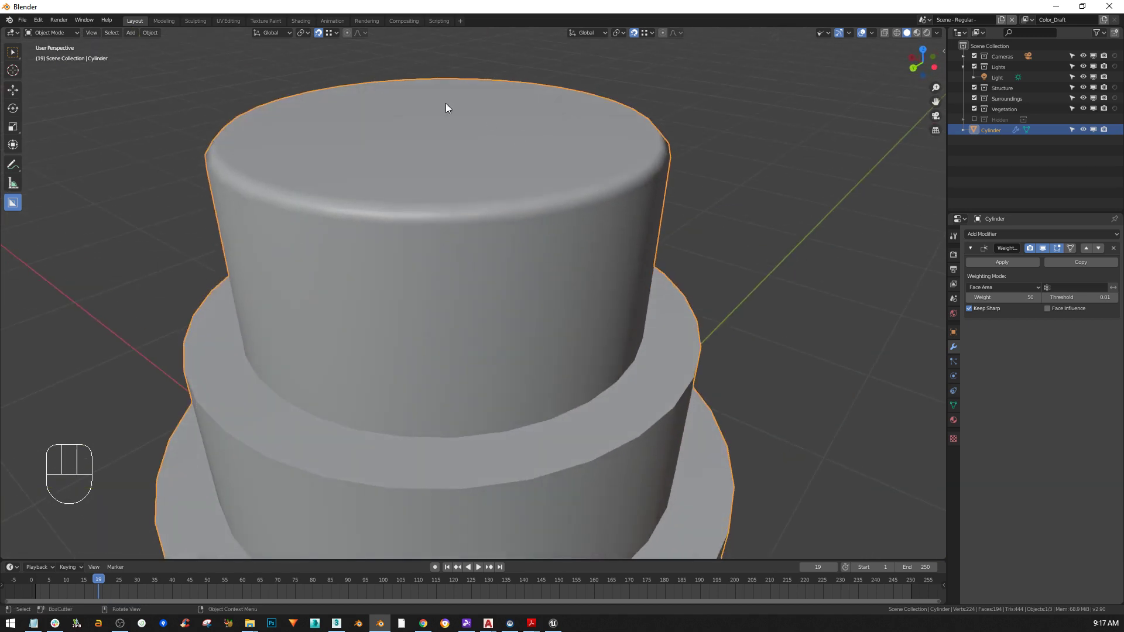
scroll(381, 438, "down", 4)
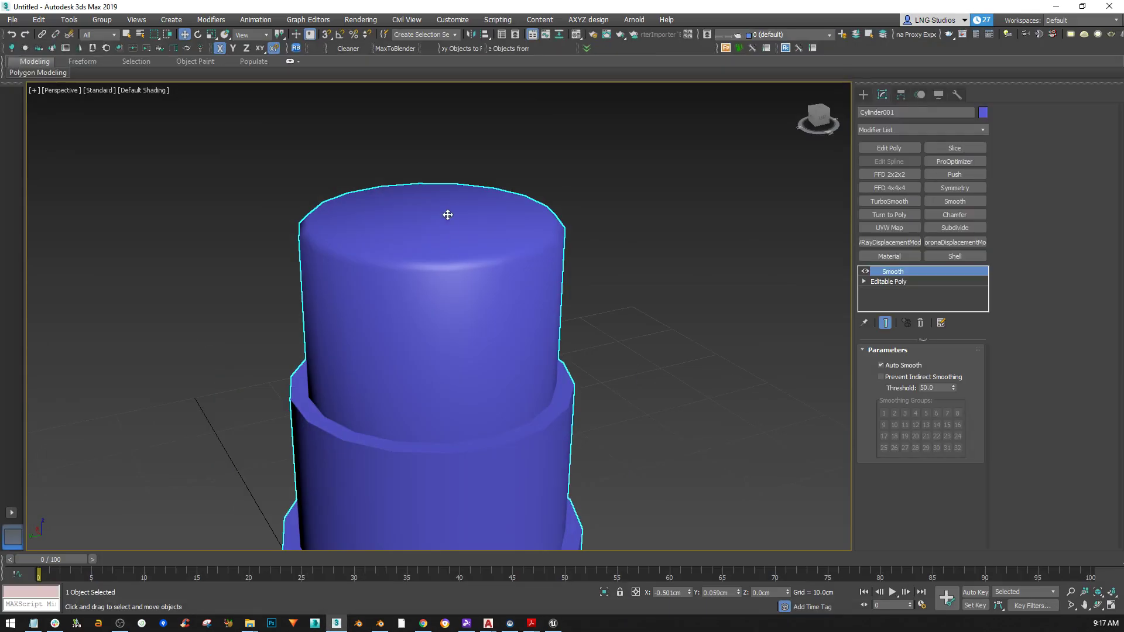
middle_click_drag(447, 215, 437, 239, "alt")
scroll(436, 242, "up", 3)
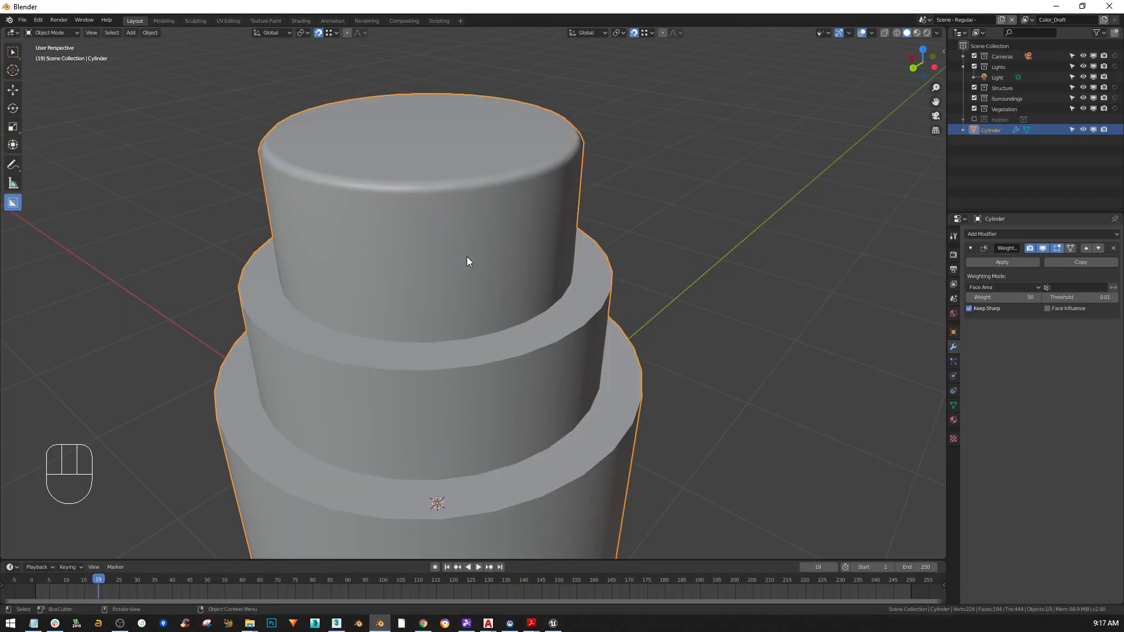
Turn on the wireframe overlay in Blender and inspect the edges around the beveled top
scroll(467, 261, "down", 2)
middle_click_drag(469, 283, 465, 256, "shift")
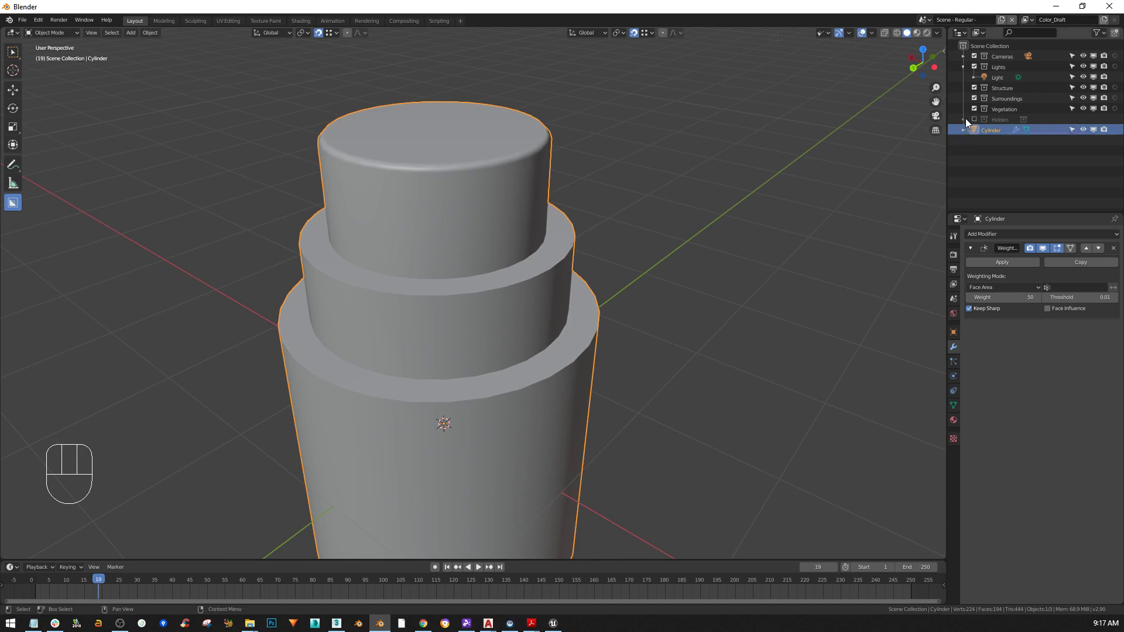
left_click(938, 34)
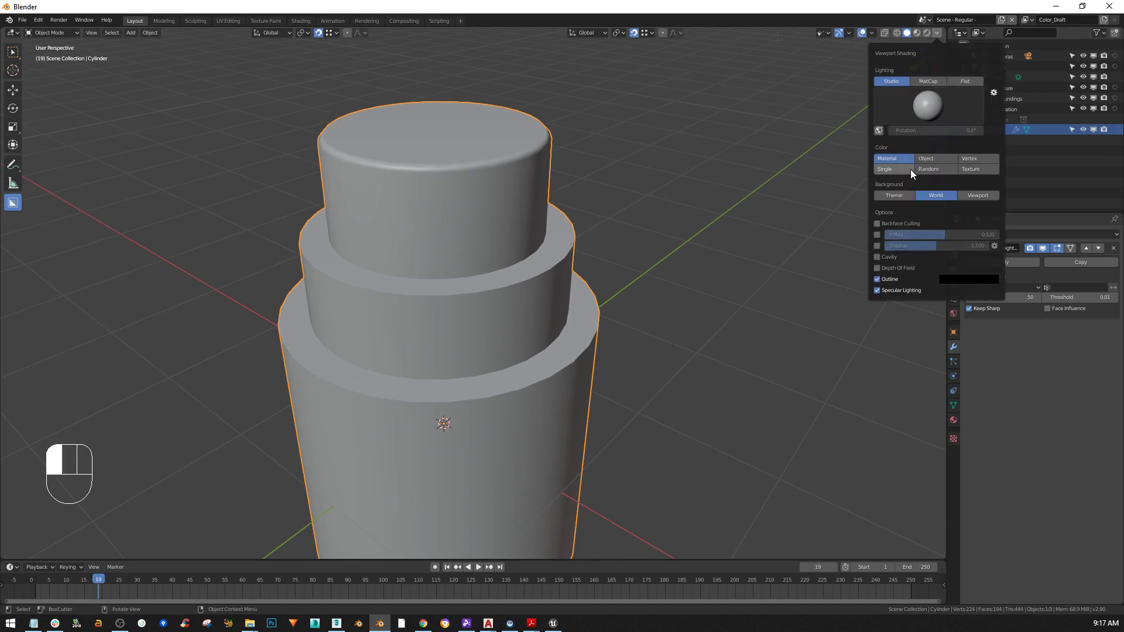
left_click(871, 34)
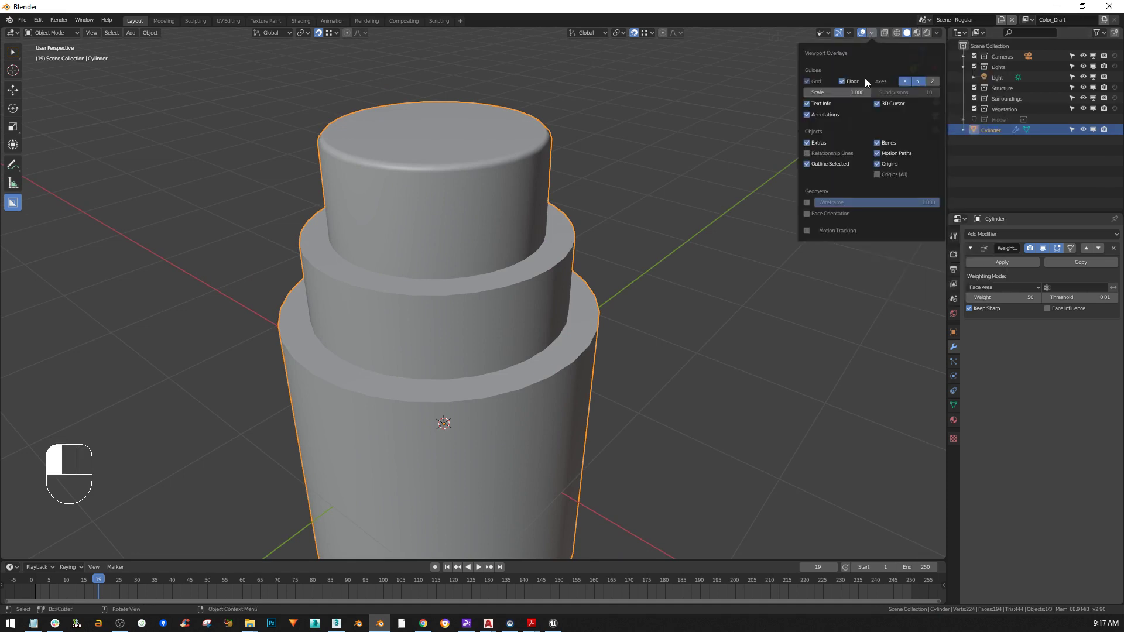
left_click(807, 202)
mouse_move(510, 233)
middle_mouse_down()
mouse_move(460, 232)
mouse_move(468, 213)
mouse_move(509, 209)
mouse_move(514, 196)
mouse_move(585, 209)
mouse_move(517, 208)
mouse_move(612, 193)
middle_mouse_up()
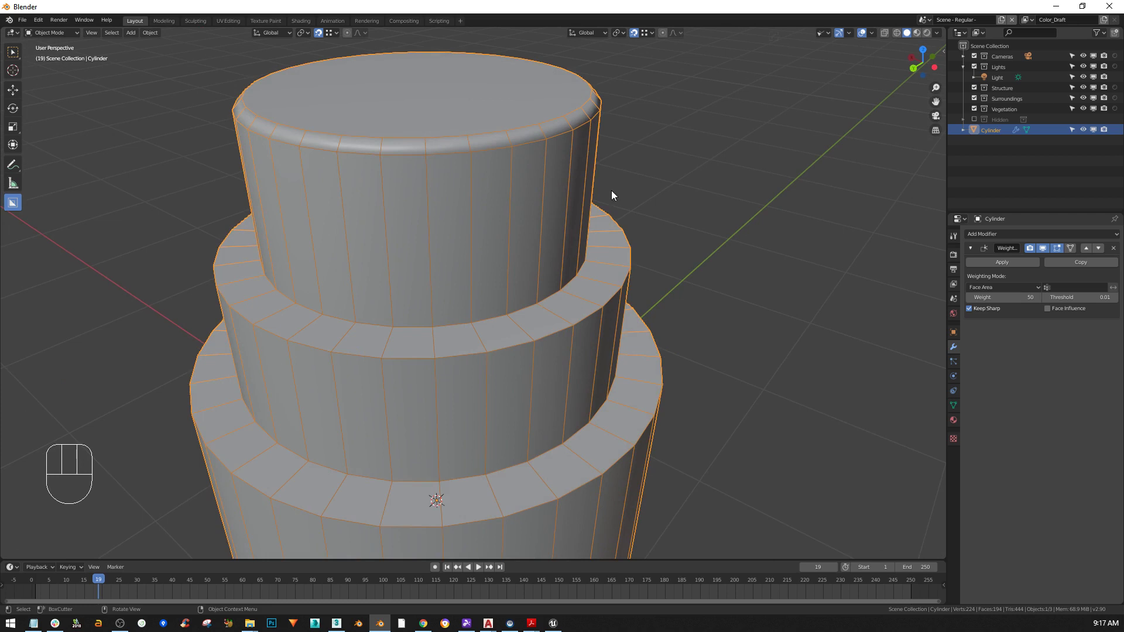
scroll(486, 172, "down", 2)
scroll(487, 167, "down", 1)
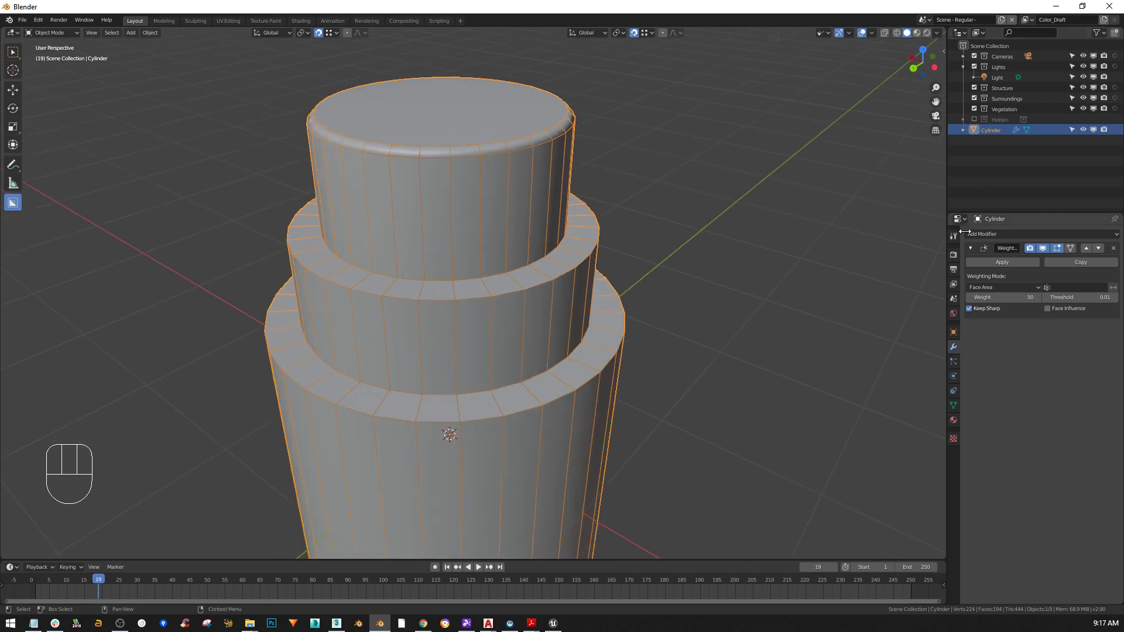
Inset the cylinder's top face in Edit Mode and extrude it upward into a narrower fourth tier
scroll(418, 213, "down", 2)
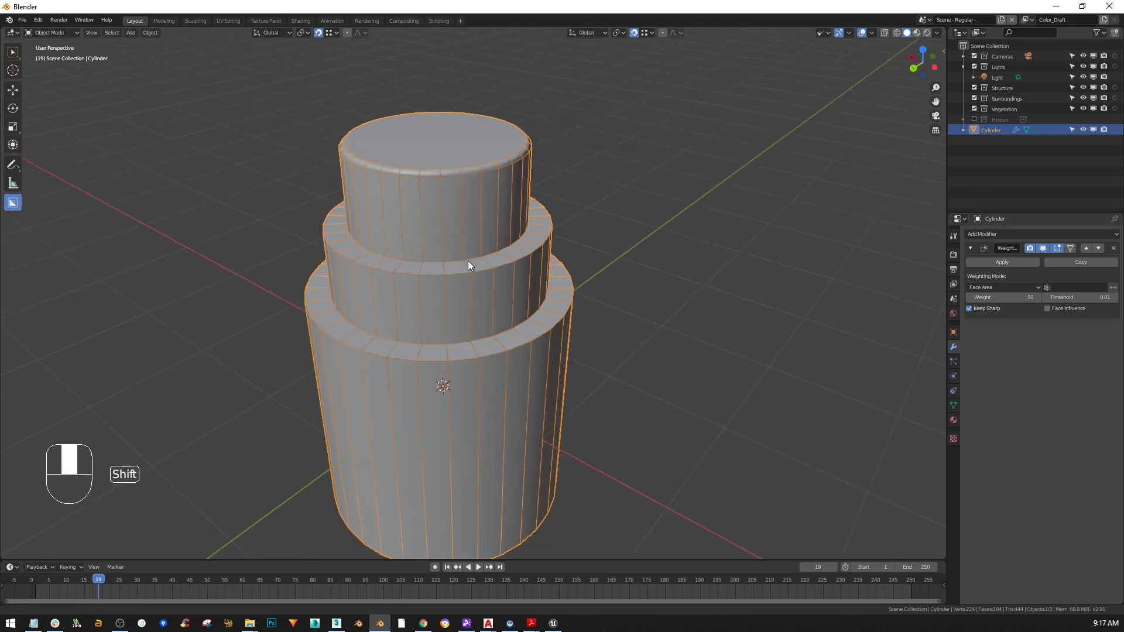
middle_click_drag(463, 255, 472, 276, "shift")
key("Tab")
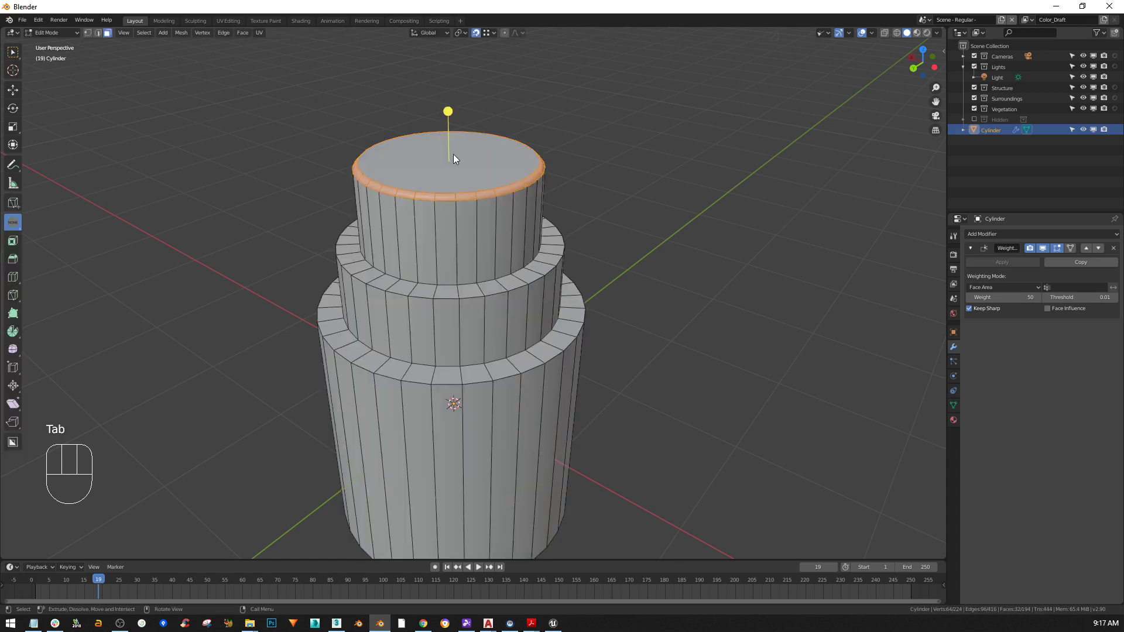
left_click(482, 161)
key("i")
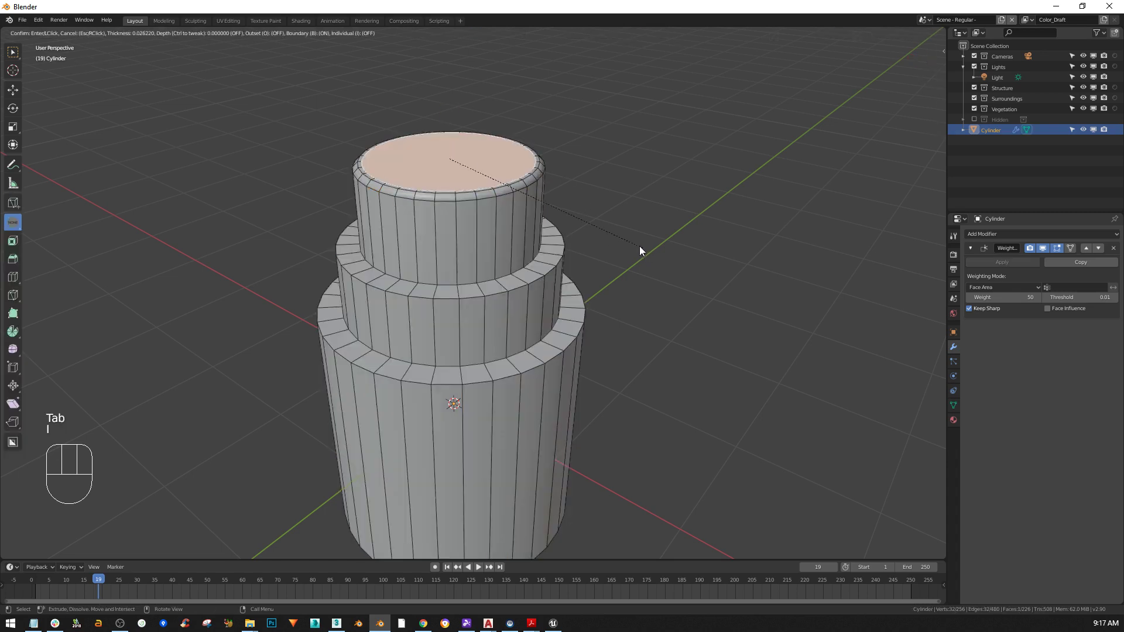
left_click(633, 244)
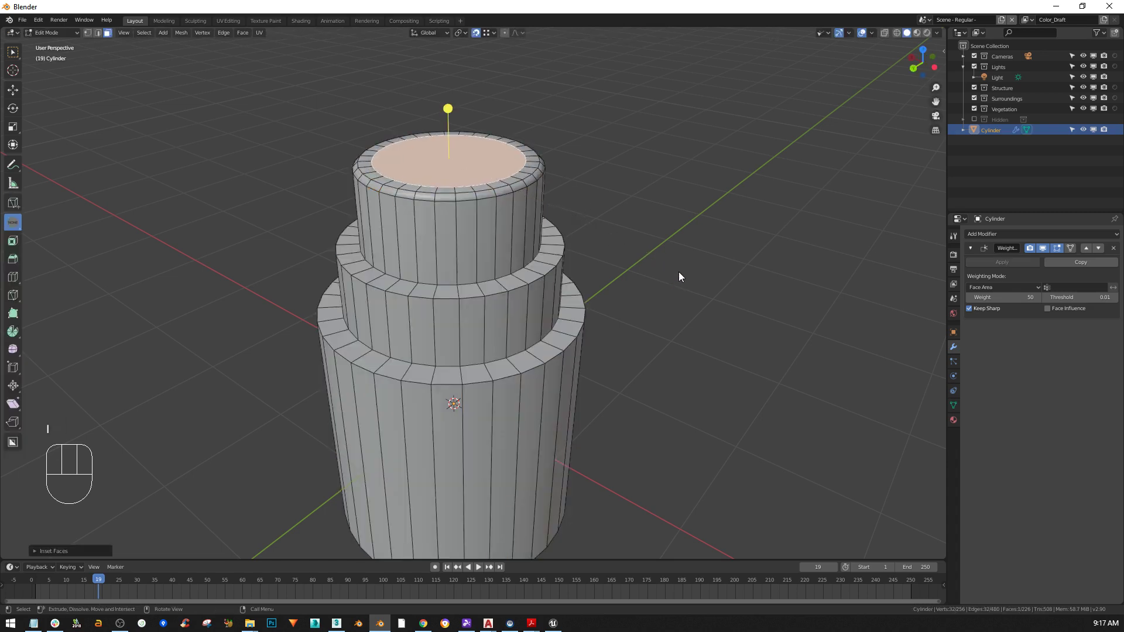
key("e")
left_click(657, 145)
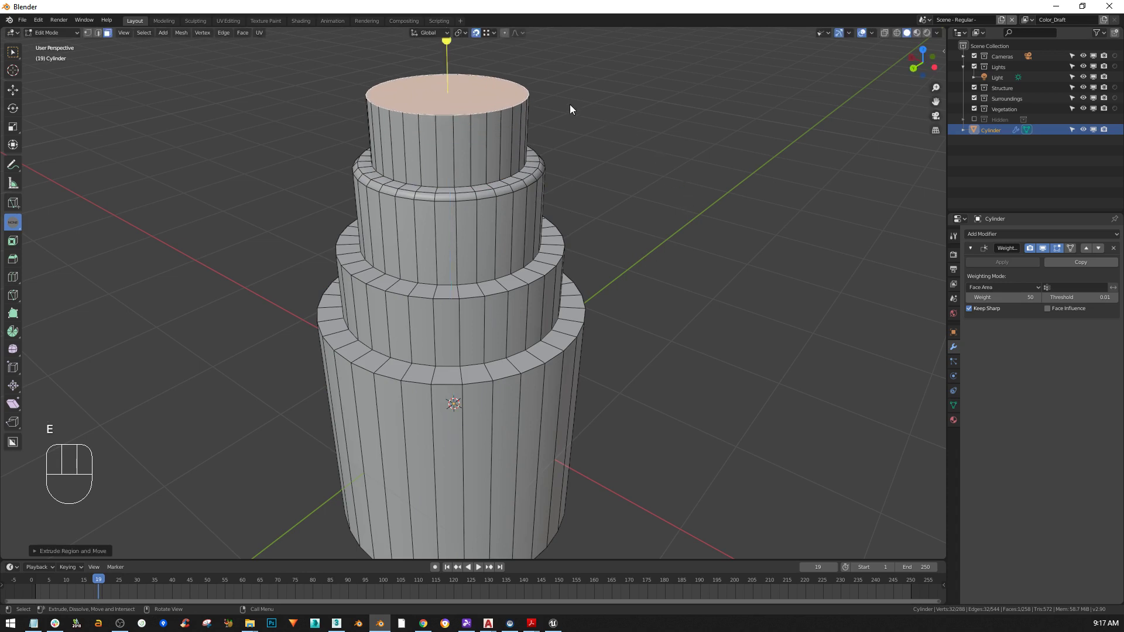
Bevel the top rim of the new uppermost tier and return to Object Mode
key("ctrl+b")
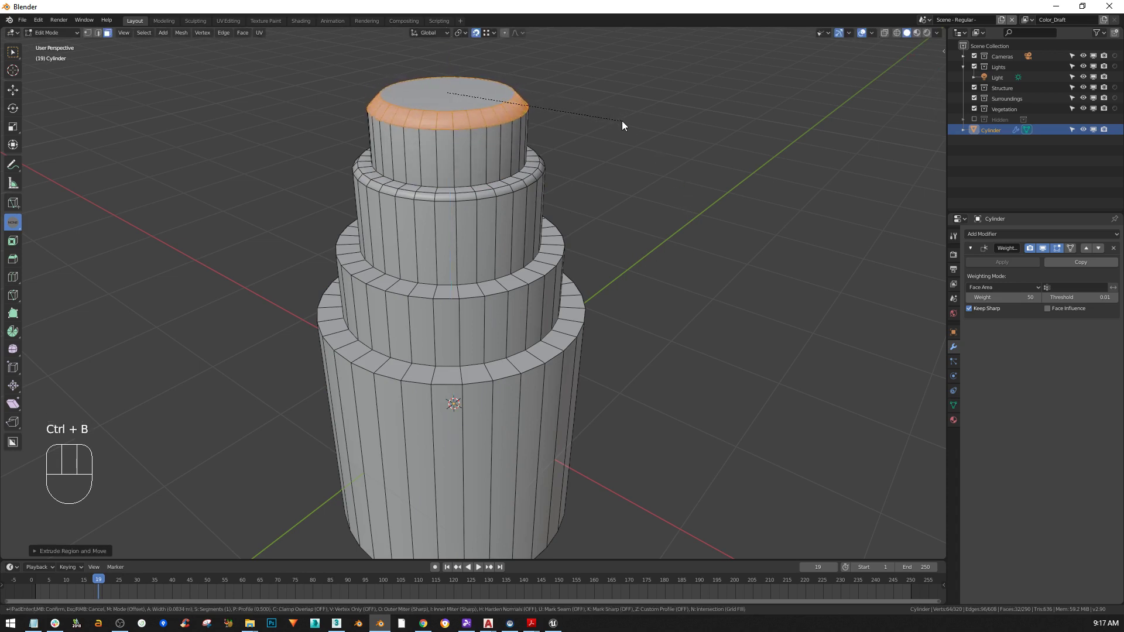
left_click(620, 121)
key("Tab")
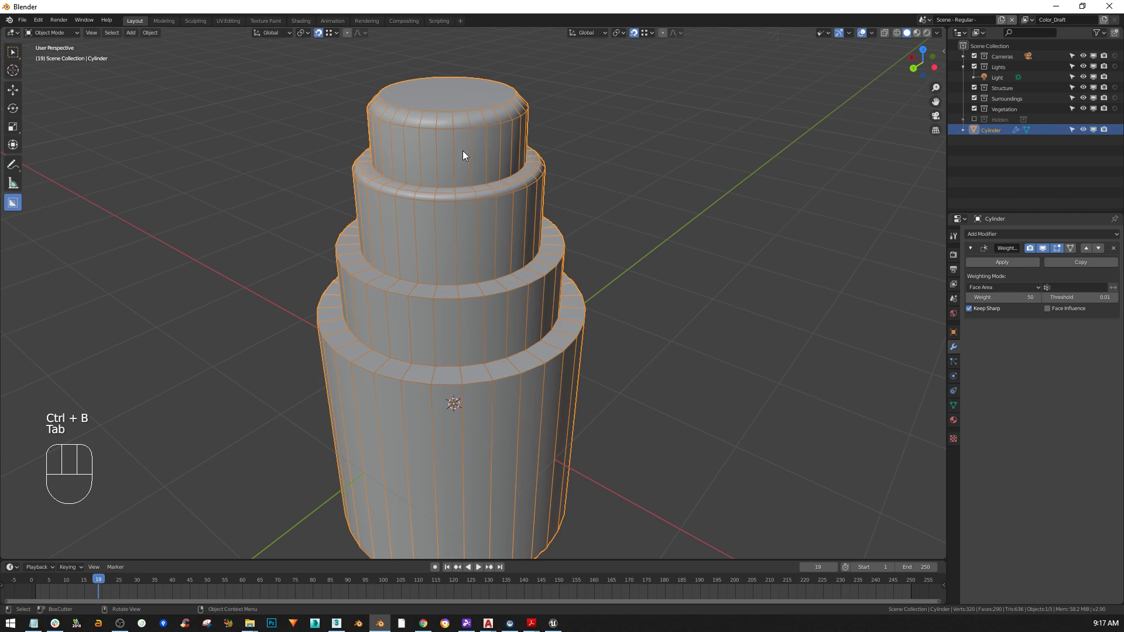
Turn off the wireframe overlay and examine the shading of the four tiers from several sides
left_click(849, 34)
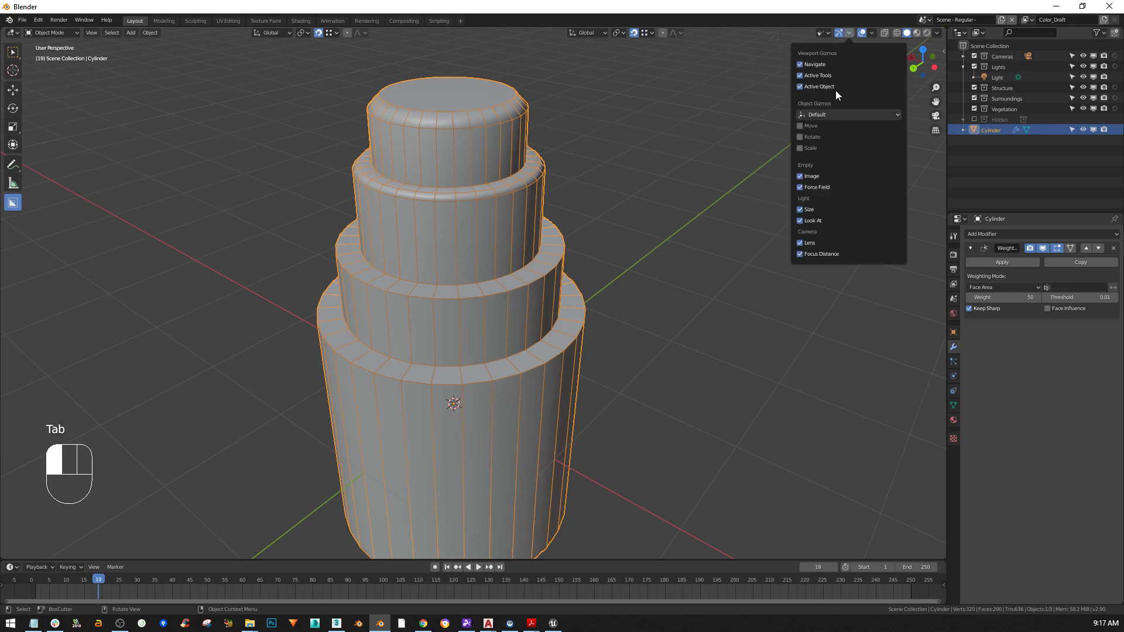
left_click(872, 33)
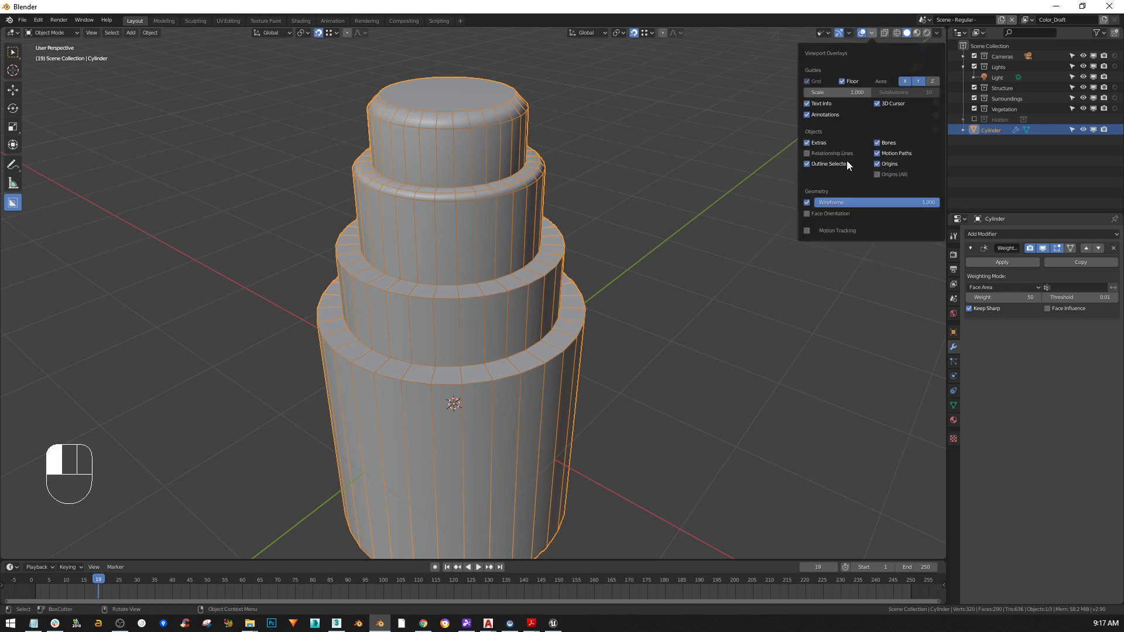
left_click(806, 202)
middle_click_drag(525, 232, 587, 213)
middle_click_drag(469, 61, 496, 190)
middle_click_drag(866, 292, 537, 276)
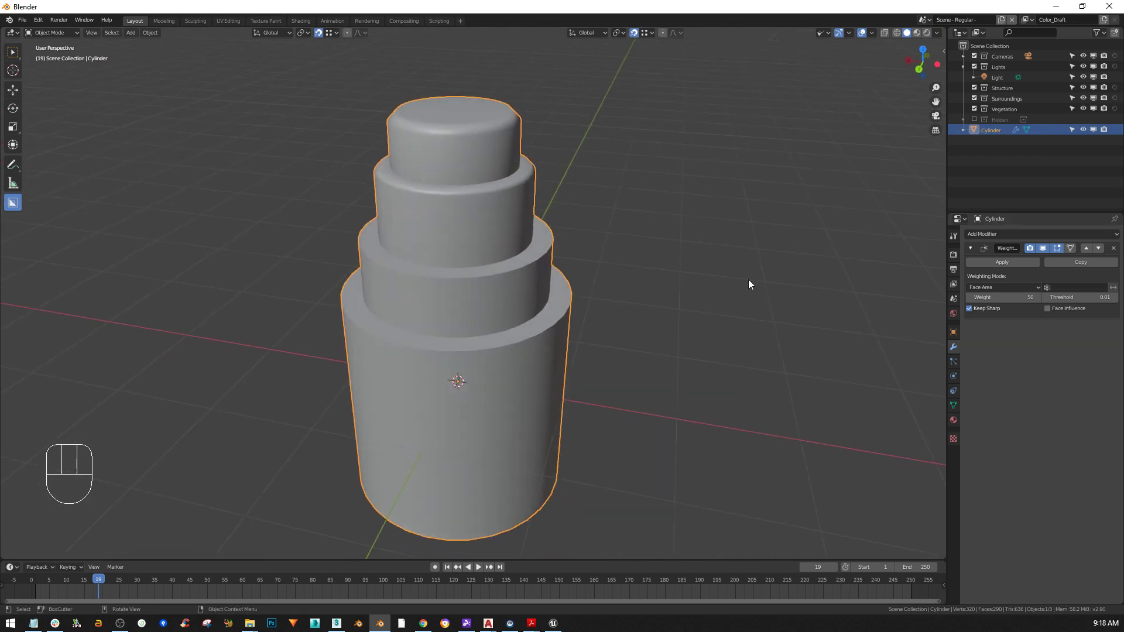
middle_click_drag(431, 326, 737, 301)
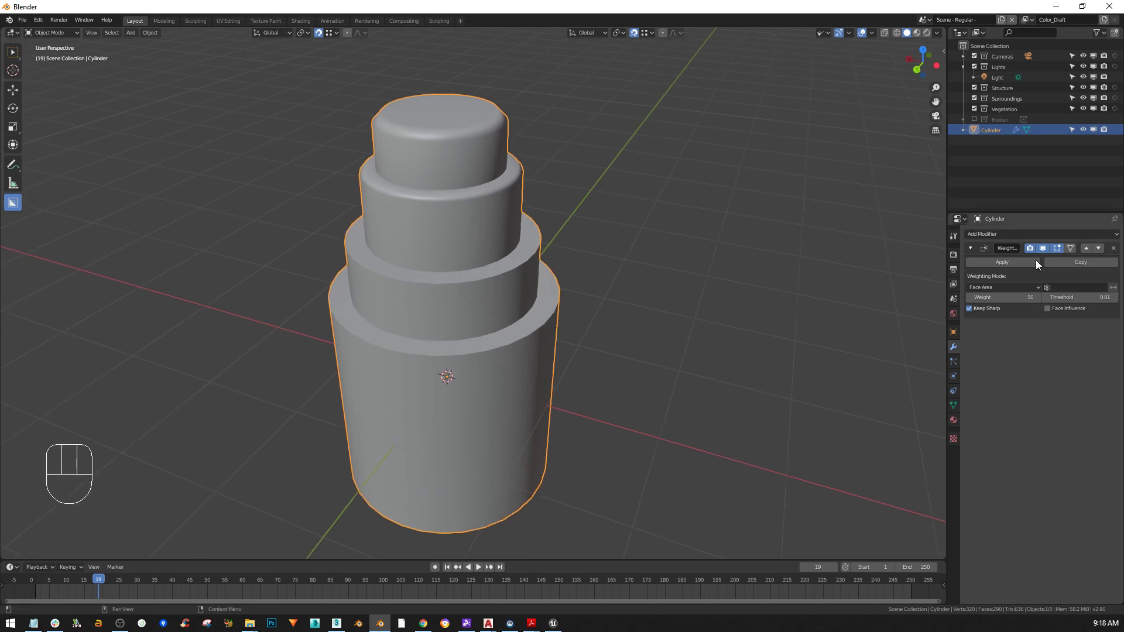
Apply the Weighted Normal modifier to the cylinder and check the shading around the model
left_click(992, 264)
middle_click_drag(602, 269, 445, 308)
scroll(400, 281, "down", 1)
mouse_move(484, 353)
middle_mouse_down()
mouse_move(511, 332)
mouse_move(488, 355)
mouse_move(456, 355)
mouse_move(480, 347)
middle_mouse_up()
scroll(485, 357, "up", 1)
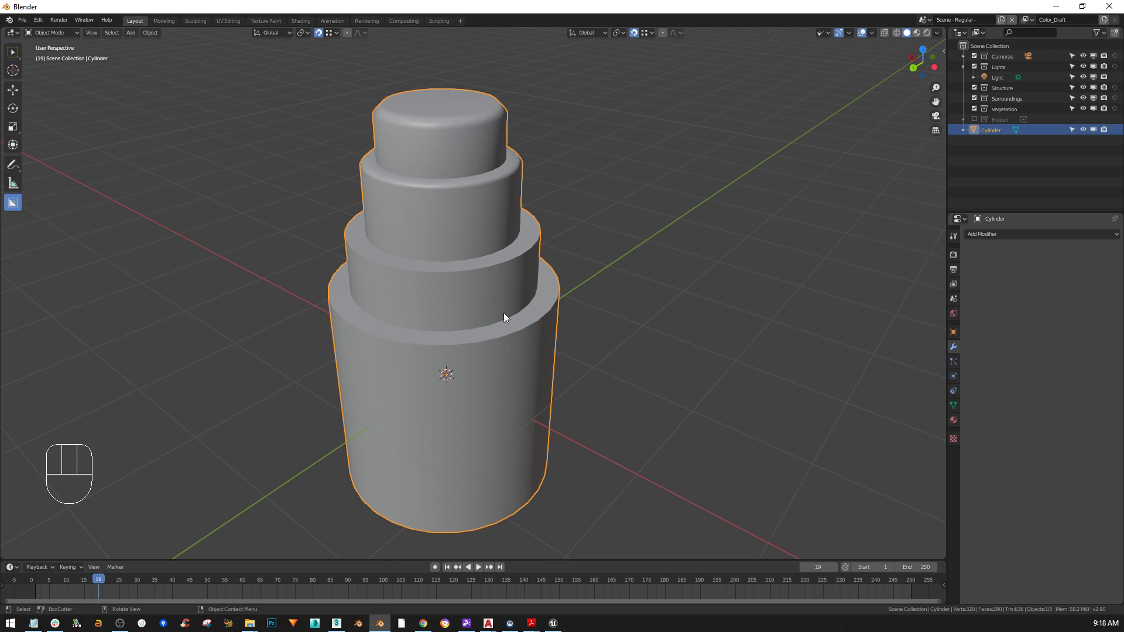
scroll(486, 254, "down", 2)
mouse_move(479, 314)
middle_mouse_down("shift")
mouse_move(473, 281)
mouse_move(474, 296)
middle_mouse_up("shift")
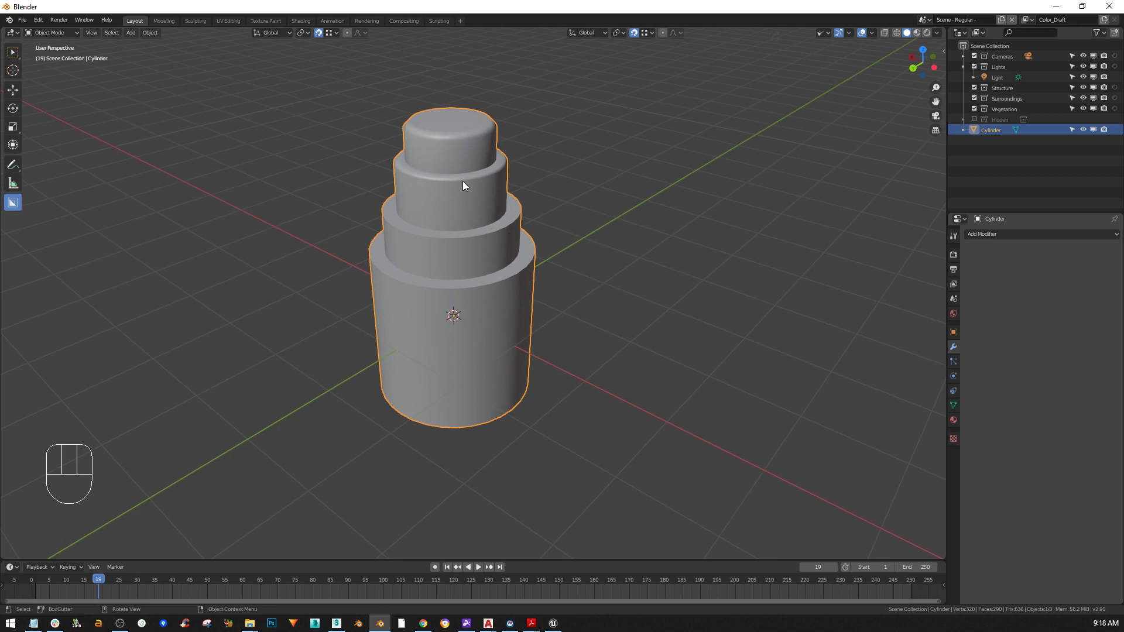
middle_click_drag(486, 345, 441, 353)
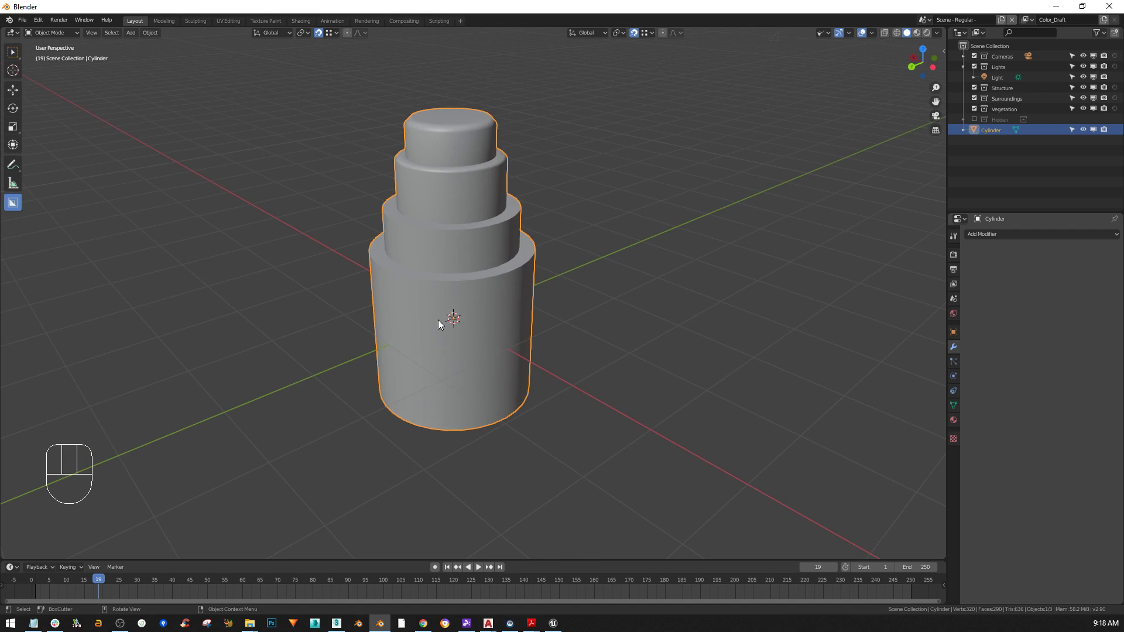
middle_click_drag(438, 324, 456, 322)
Check the mesh's normals settings, toggling Auto Smooth off and back on, and look over the cylinder's modifiers
left_click(954, 405)
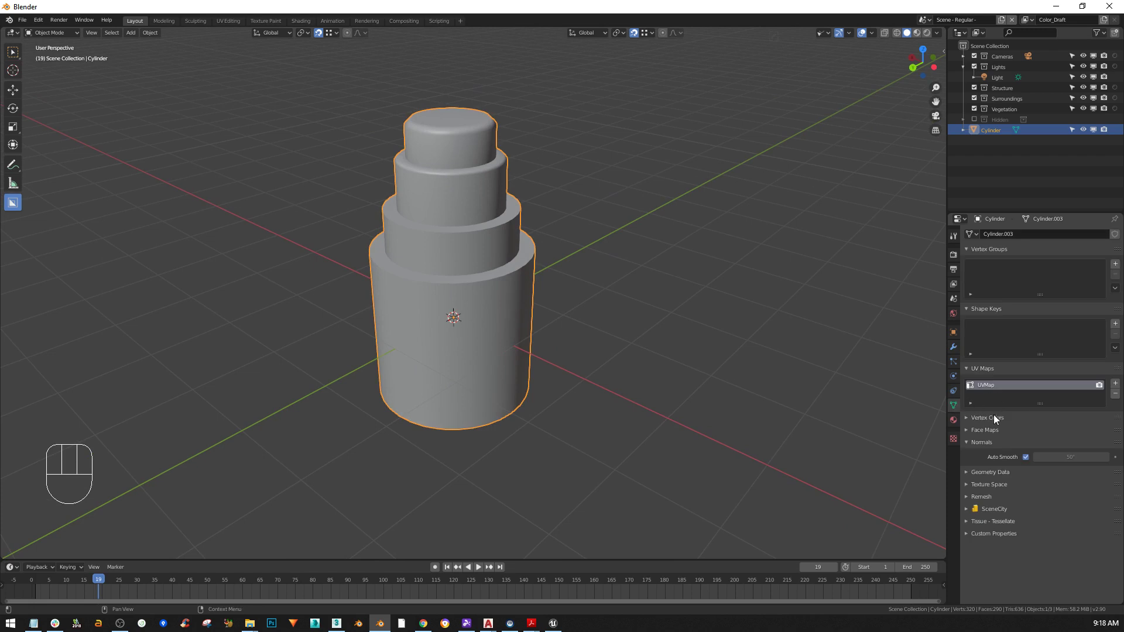
middle_click_drag(491, 214, 472, 227)
middle_click_drag(461, 329, 573, 321)
middle_click_drag(535, 352, 519, 339, "shift")
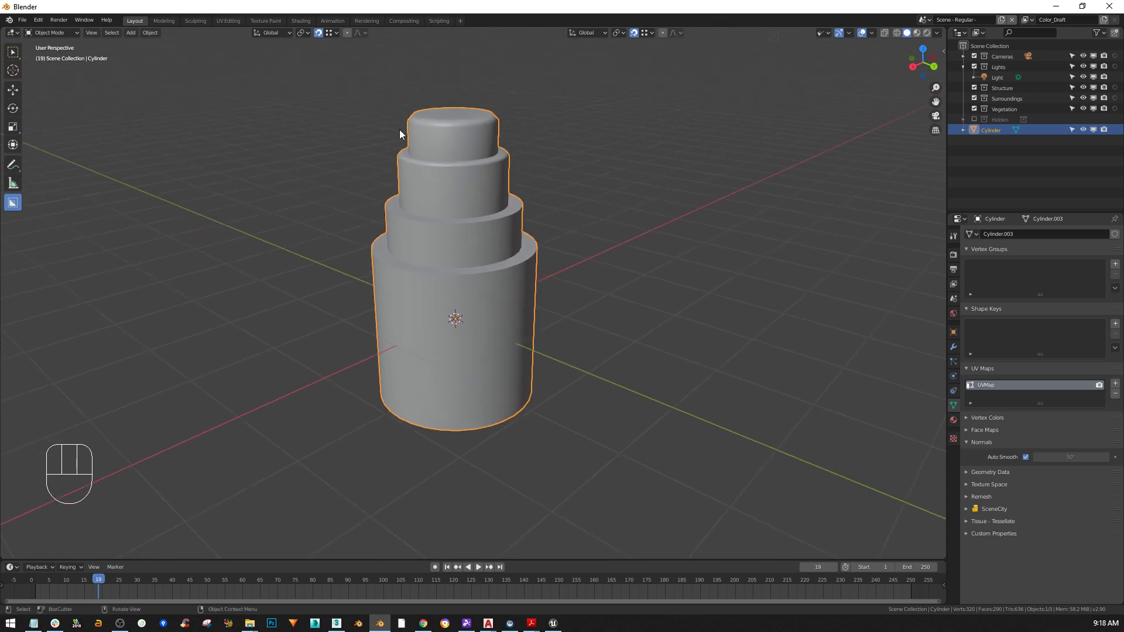
left_click(1024, 458)
left_click(1023, 458)
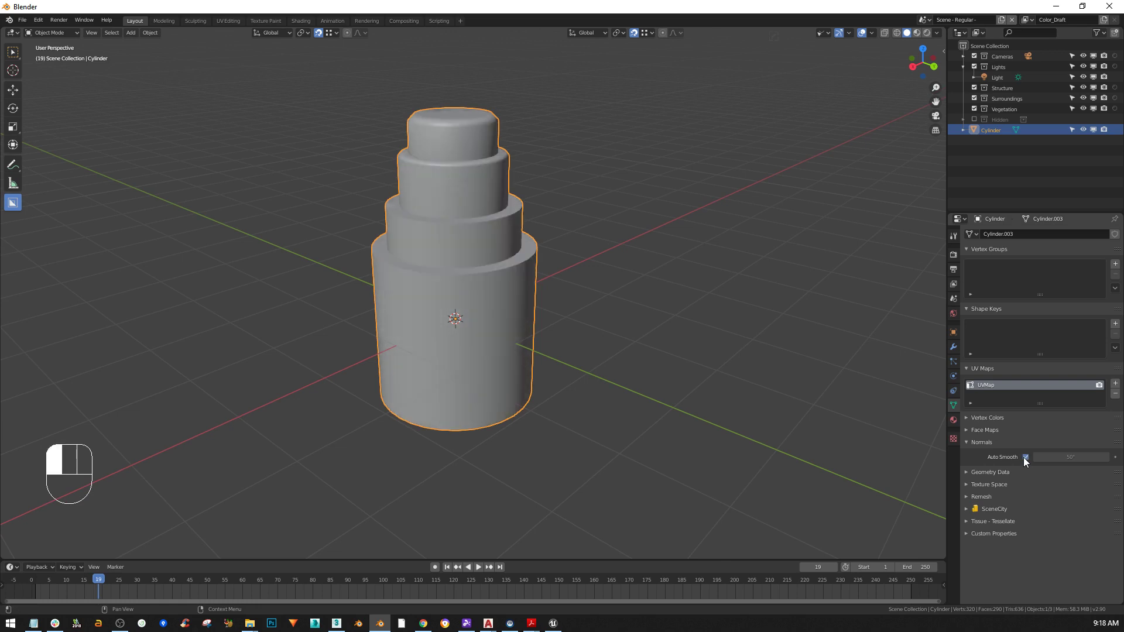
left_click(953, 346)
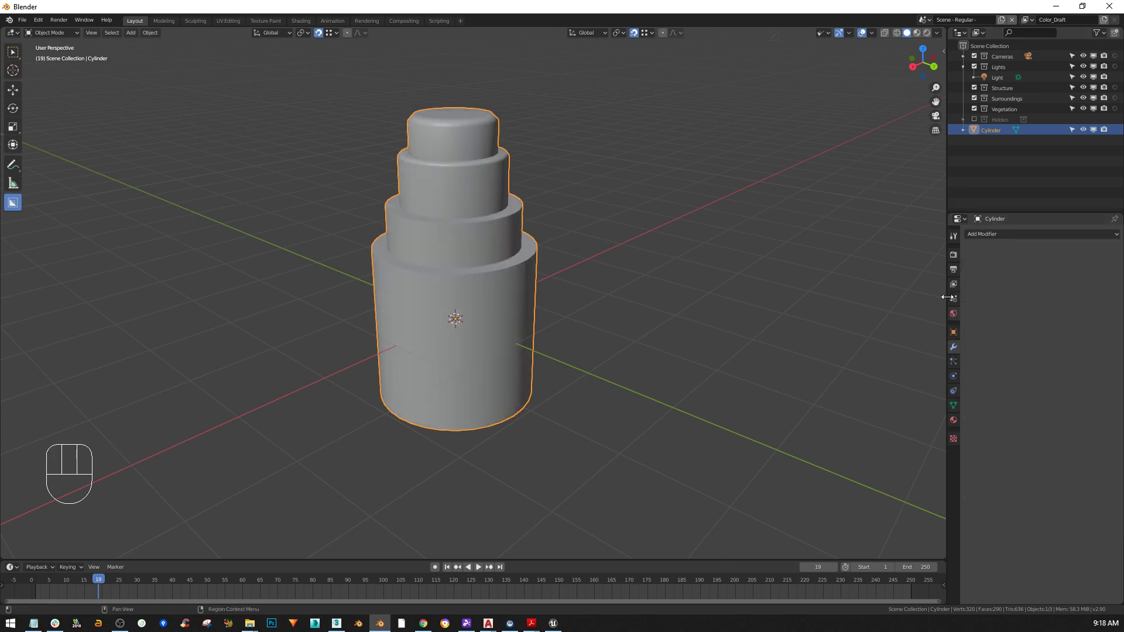
left_click(953, 405)
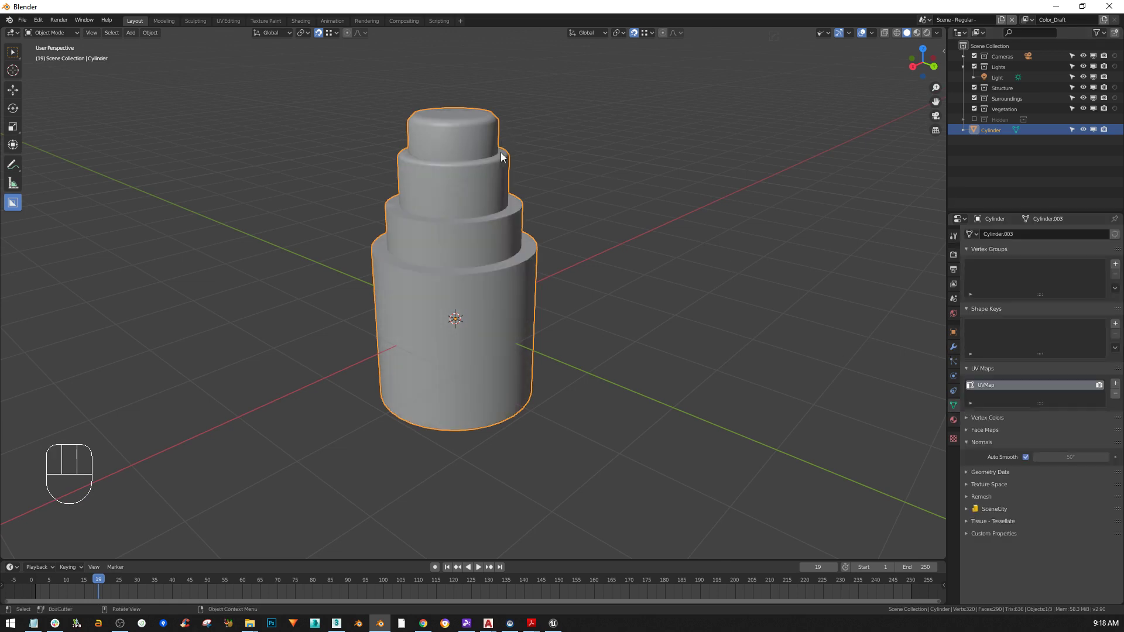
Clear the custom split normals data from the cylinder's mesh and examine the shading of the tiers
middle_click_drag(440, 191, 434, 202)
scroll(440, 130, "up", 2)
middle_click_drag(467, 147, 495, 135, "shift")
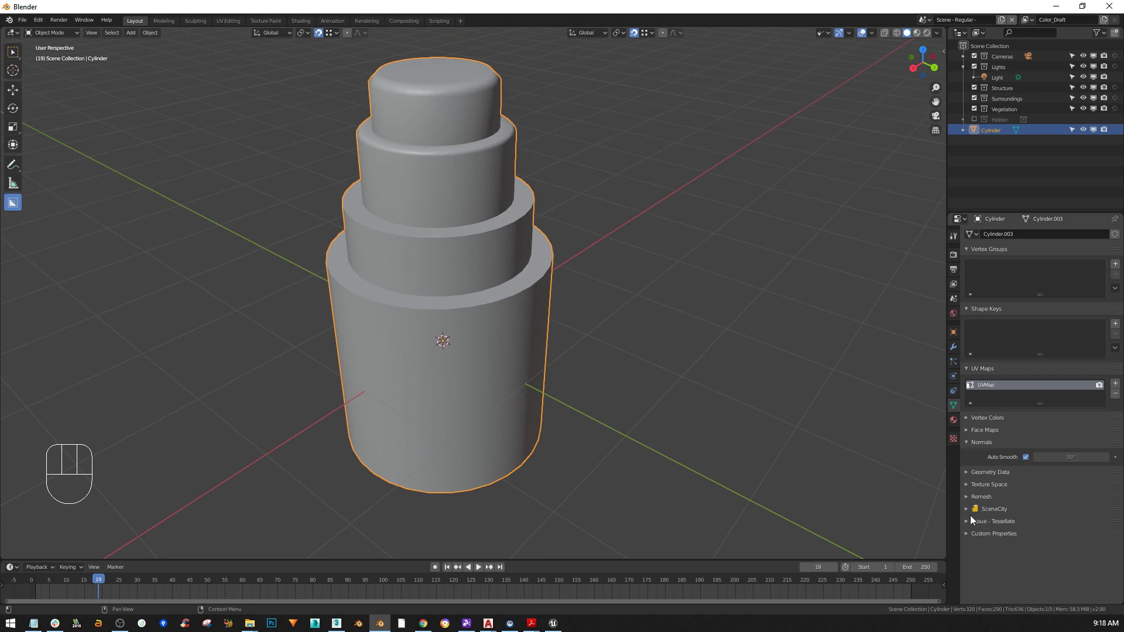
left_click(971, 472)
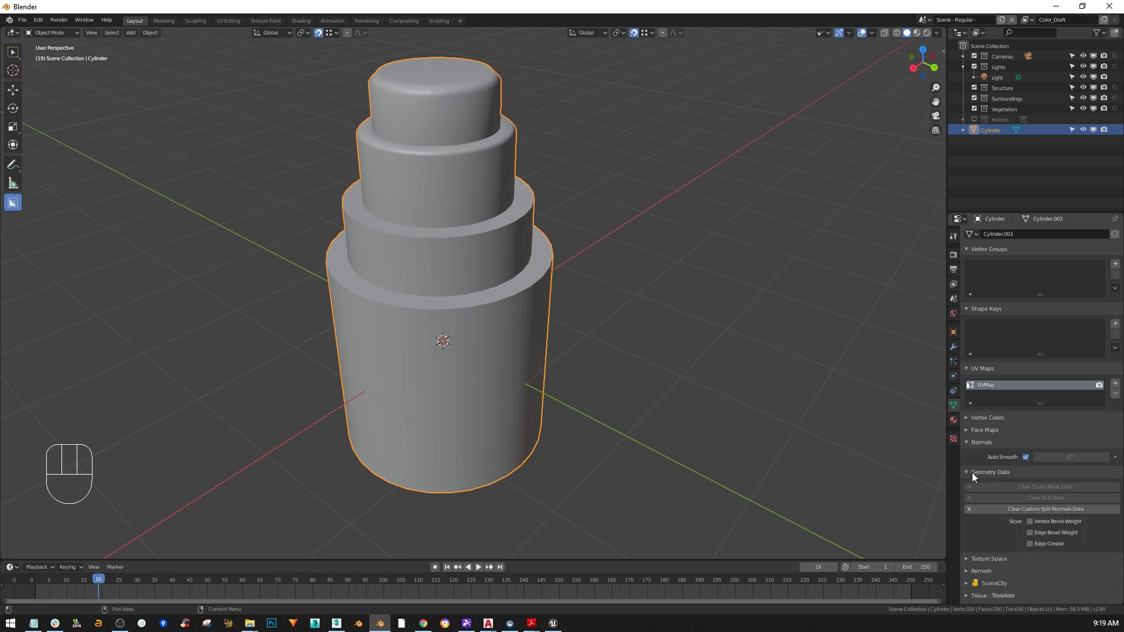
left_click(1051, 511)
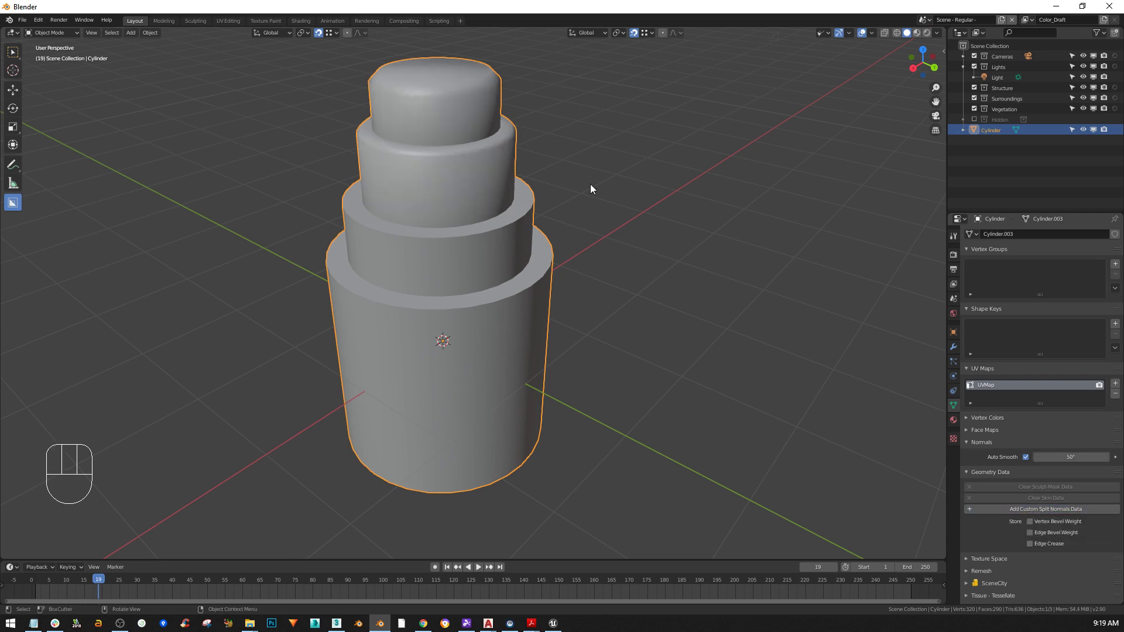
middle_click_drag(449, 169, 450, 166)
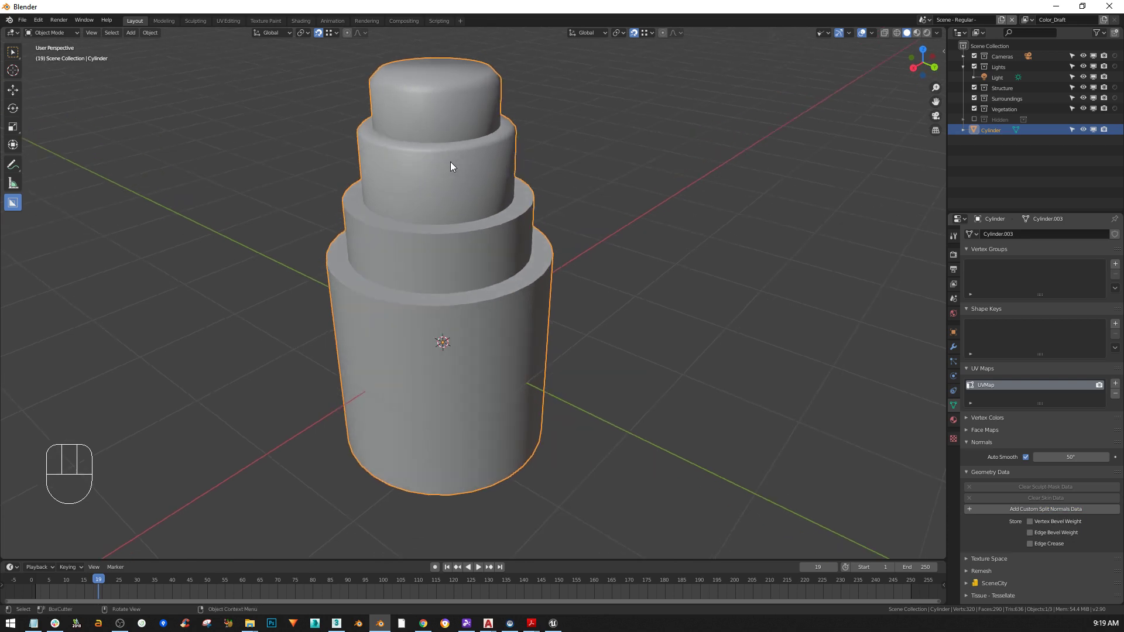
middle_click_drag(445, 158, 410, 191)
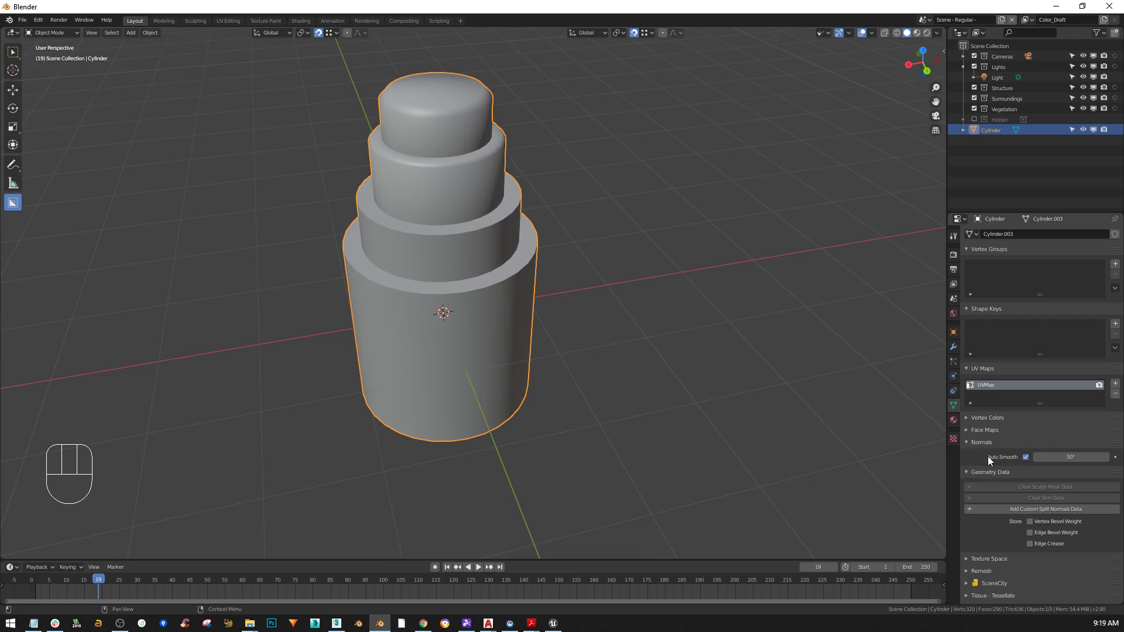
Add a Weighted Normal modifier to the cylinder, apply it and check the shading around the model
left_click(954, 345)
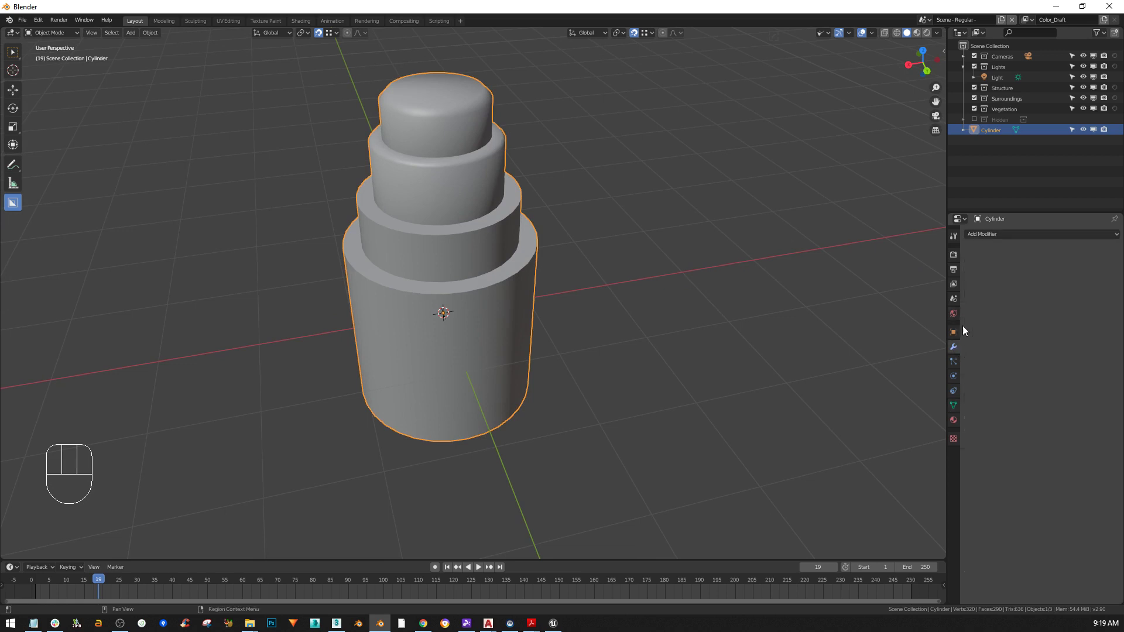
left_click(998, 235)
left_click(880, 300)
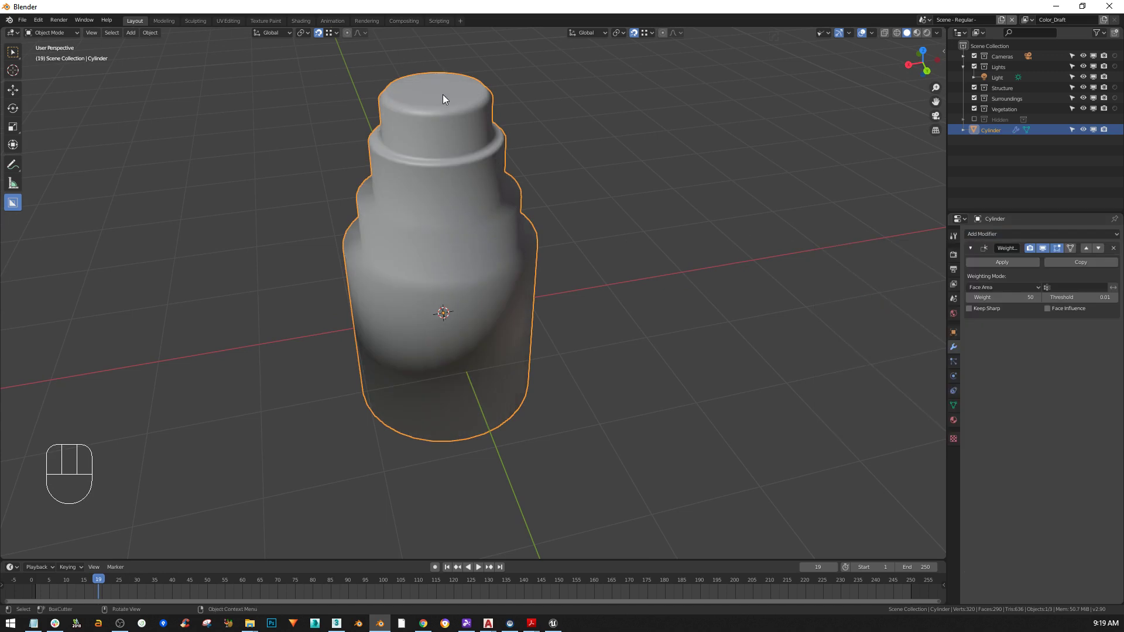
middle_click_drag(413, 208, 436, 190)
left_click(1013, 264)
middle_click_drag(420, 315, 490, 331)
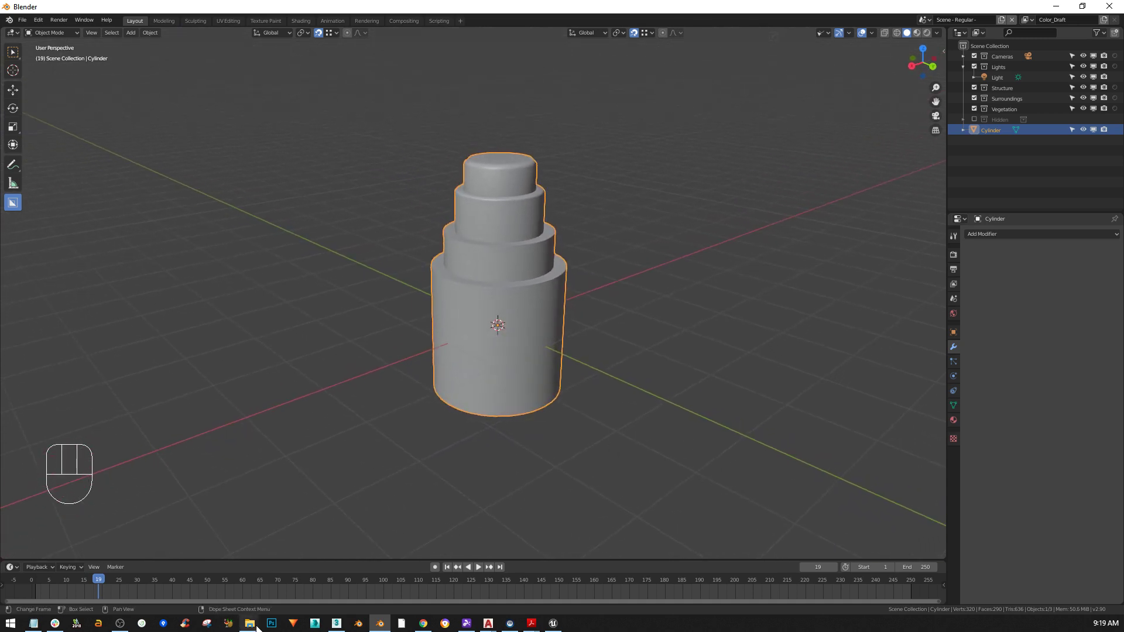
Switch to 3ds Max and examine the Smooth modifier's shading on the stepped cylinder from several angles for comparison
left_click(336, 624)
scroll(494, 296, "down", 10)
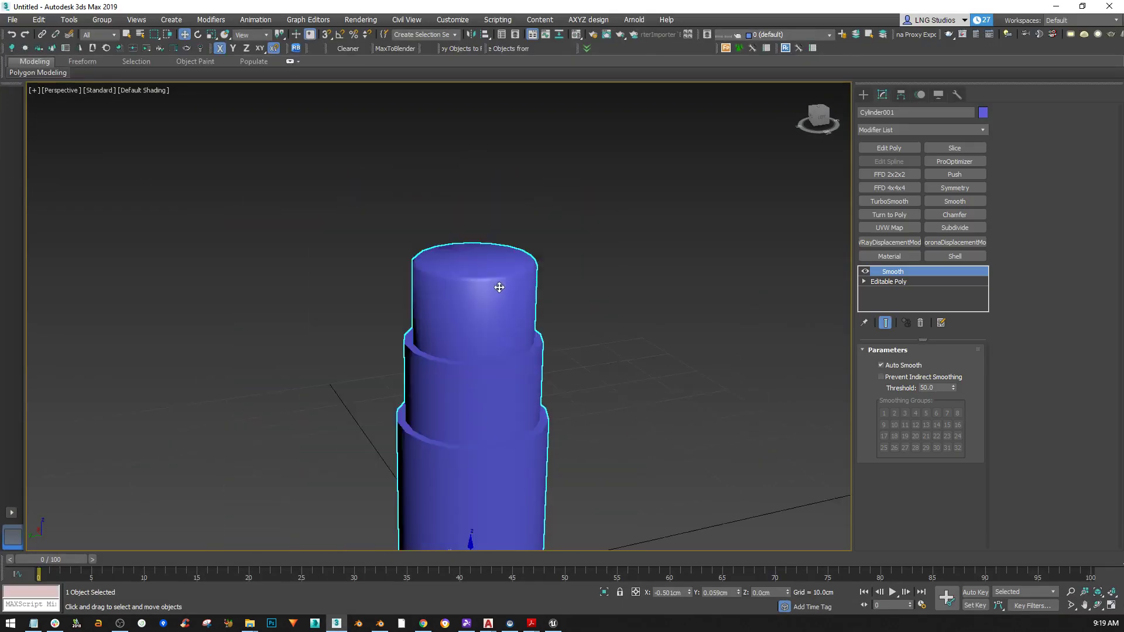
middle_click_drag(460, 278, 509, 306, "alt")
scroll(578, 296, "up", 5)
middle_click_drag(577, 296, 460, 347, "alt")
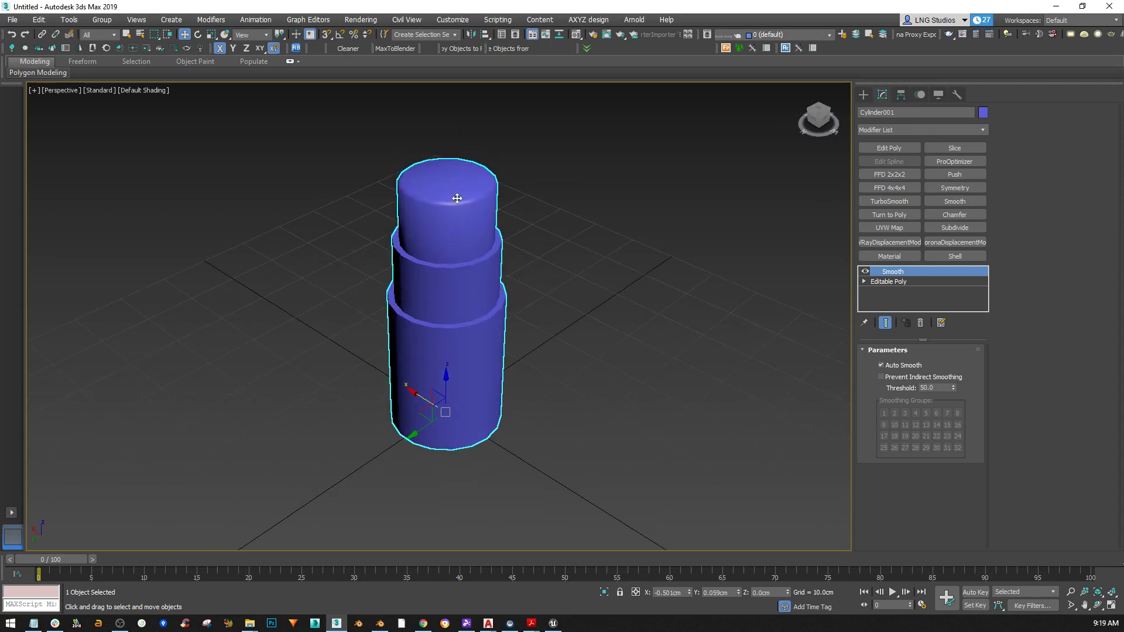
middle_click_drag(445, 219, 429, 269, "alt")
scroll(438, 251, "down", 2)
scroll(440, 250, "up", 2)
middle_click_drag(423, 205, 428, 234)
middle_click_drag(427, 234, 429, 252, "alt")
mouse_move(455, 302)
middle_mouse_down("alt")
mouse_move(452, 311)
mouse_move(448, 295)
middle_mouse_up("alt")
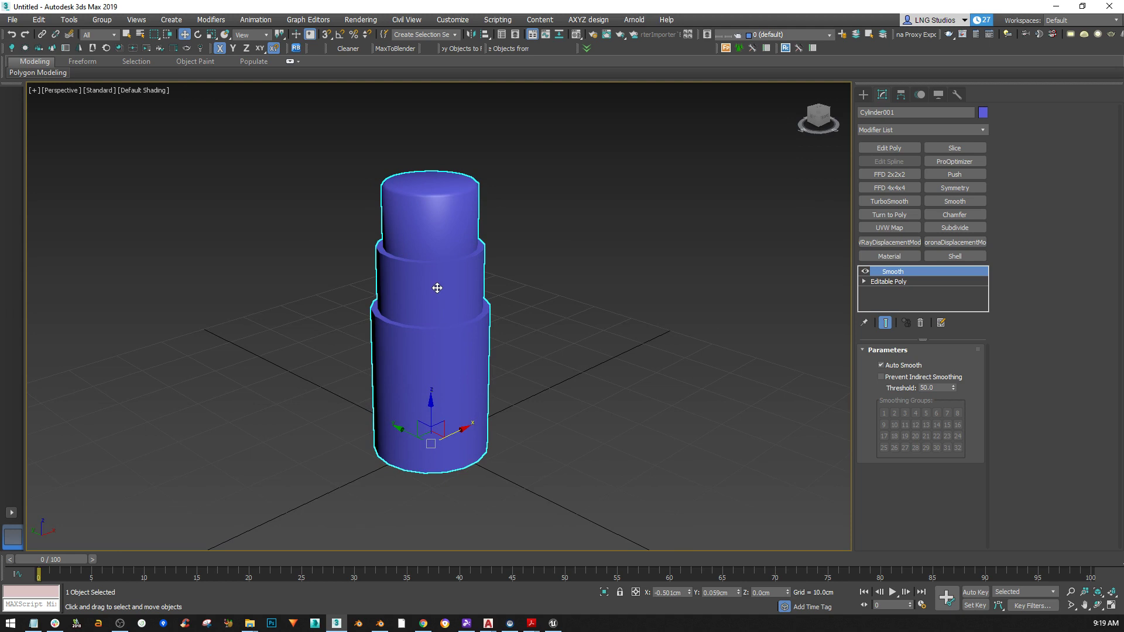
middle_click_drag(450, 295, 457, 304, "alt")
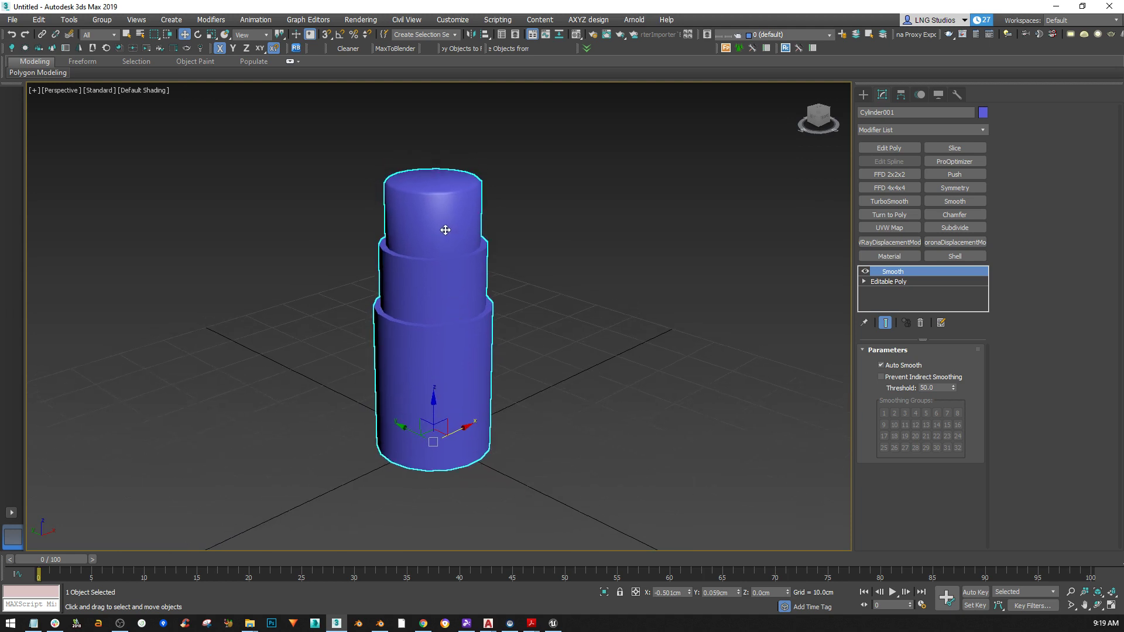
middle_click_drag(456, 337, 456, 389, "alt")
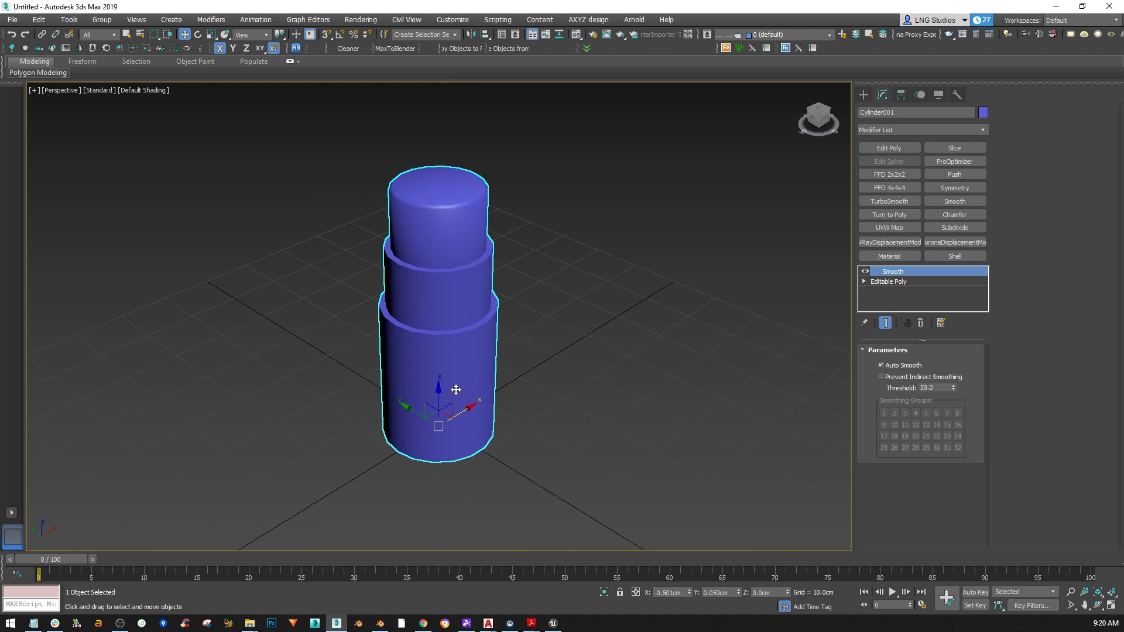
middle_click_drag(447, 377, 450, 359, "alt")
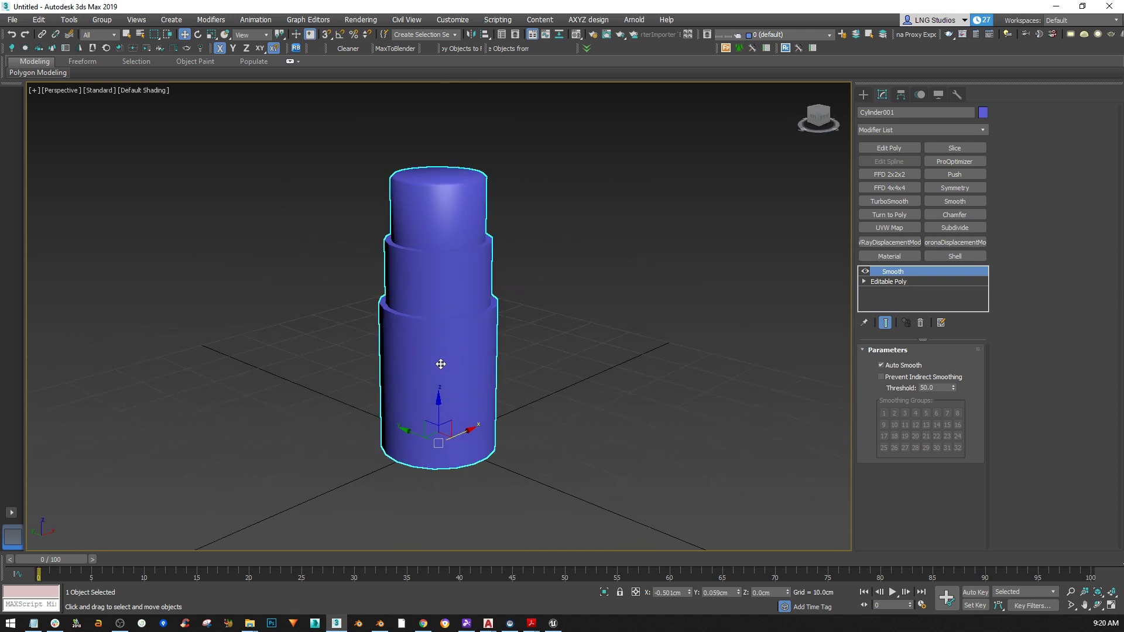
middle_click_drag(466, 367, 471, 346)
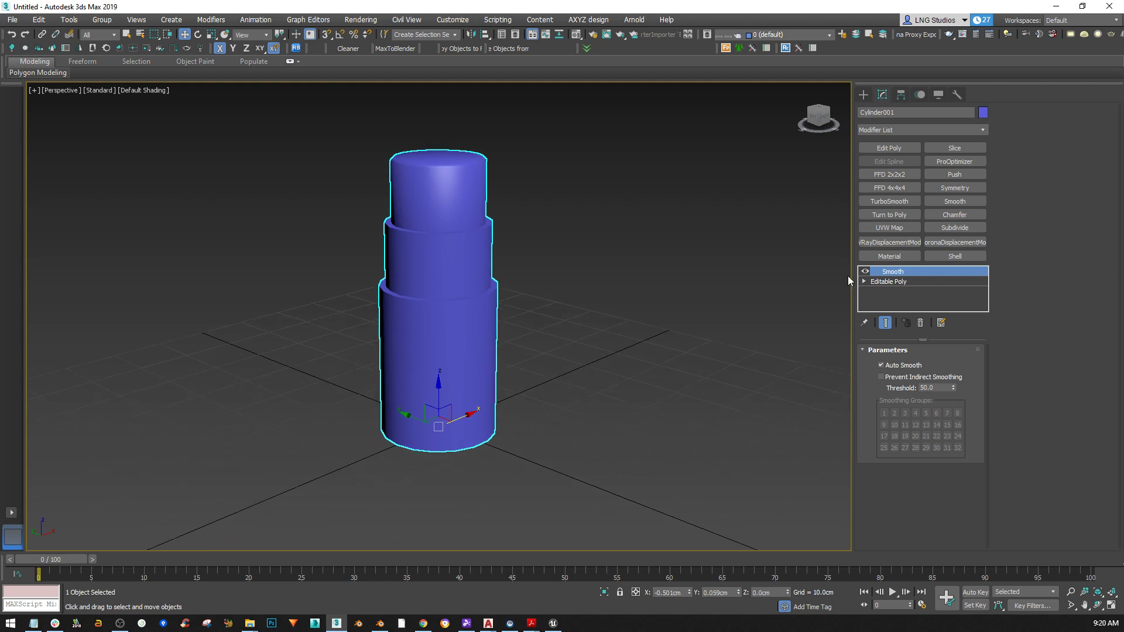